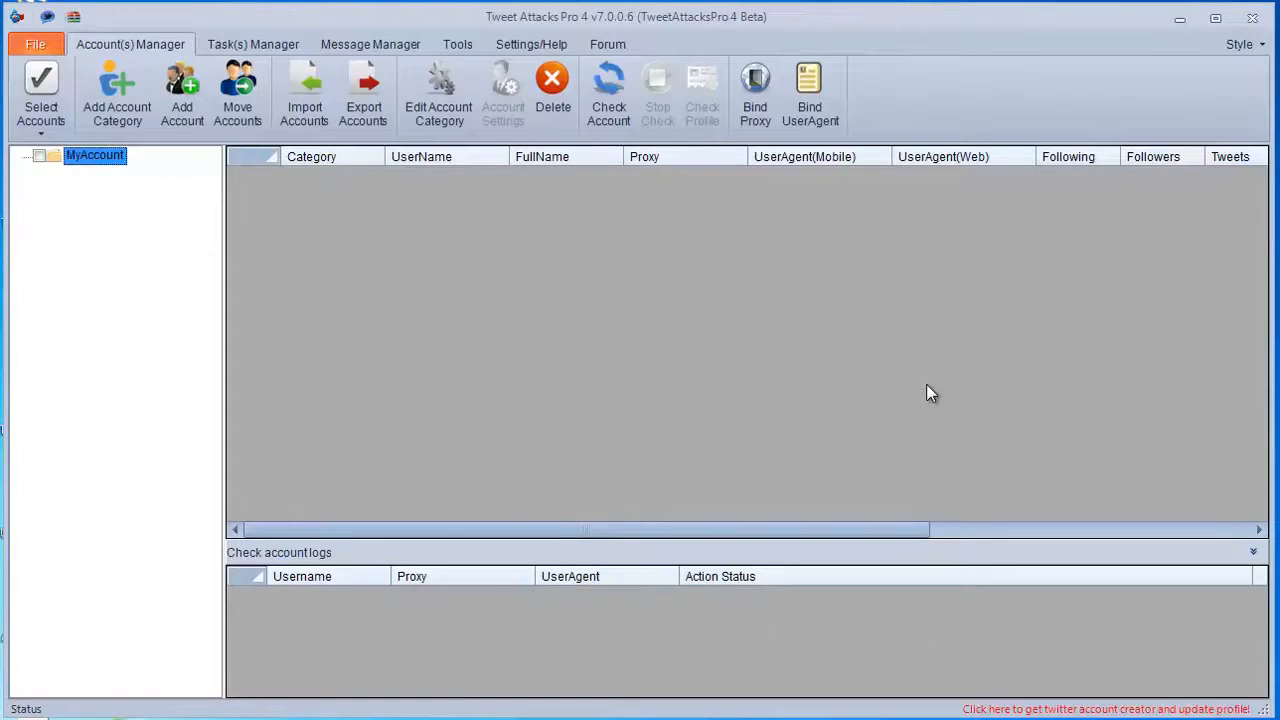
Step: Begin an account import and set it to create a new category named newAccounts
left_click(302, 118)
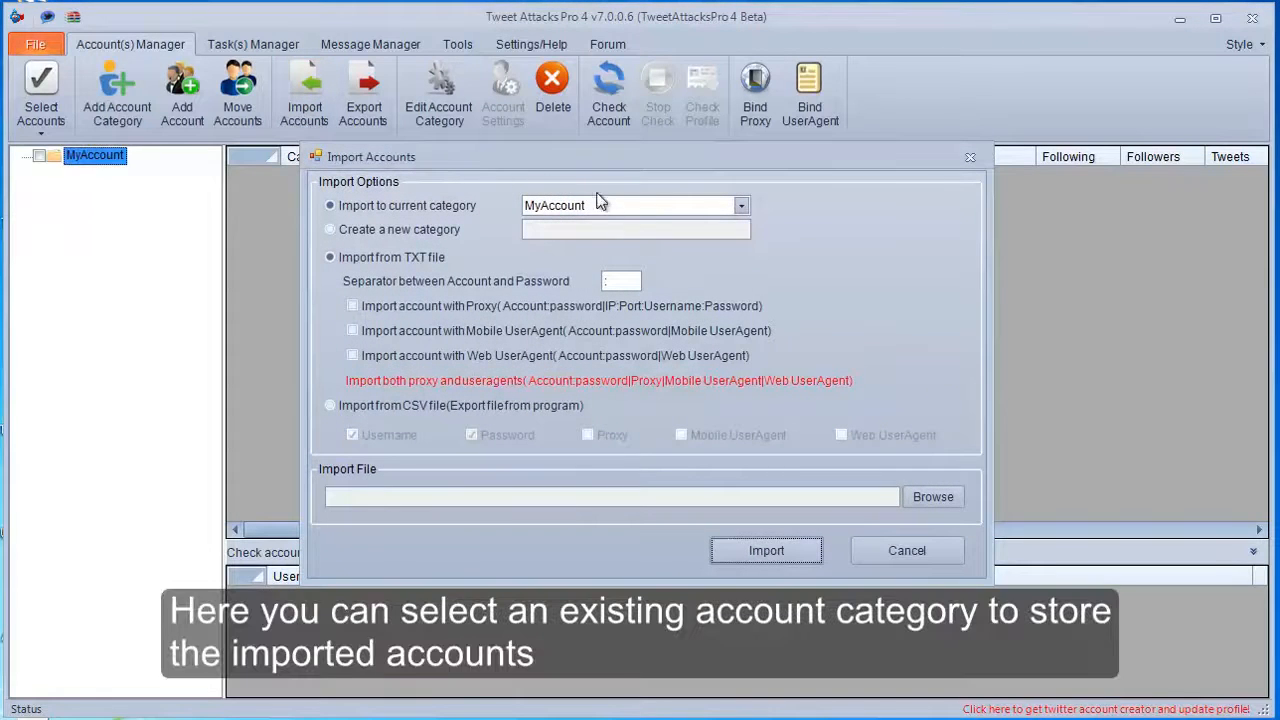
left_click(602, 205)
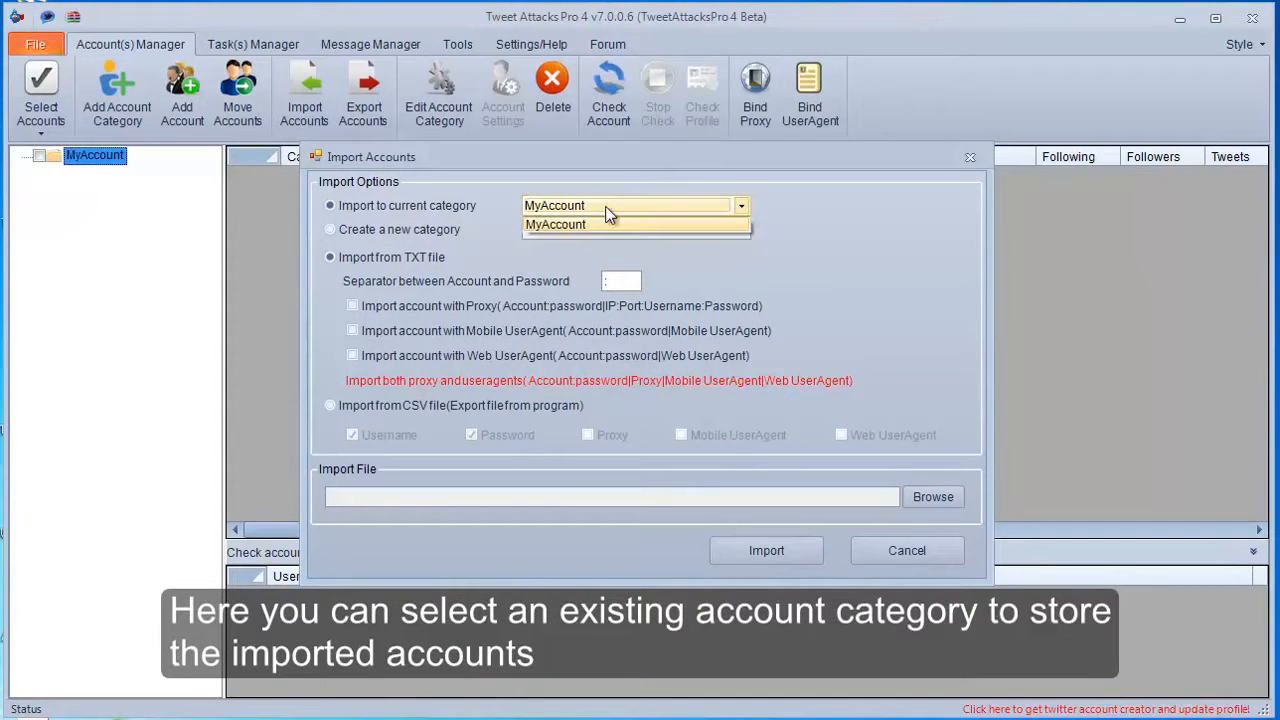
left_click(607, 213)
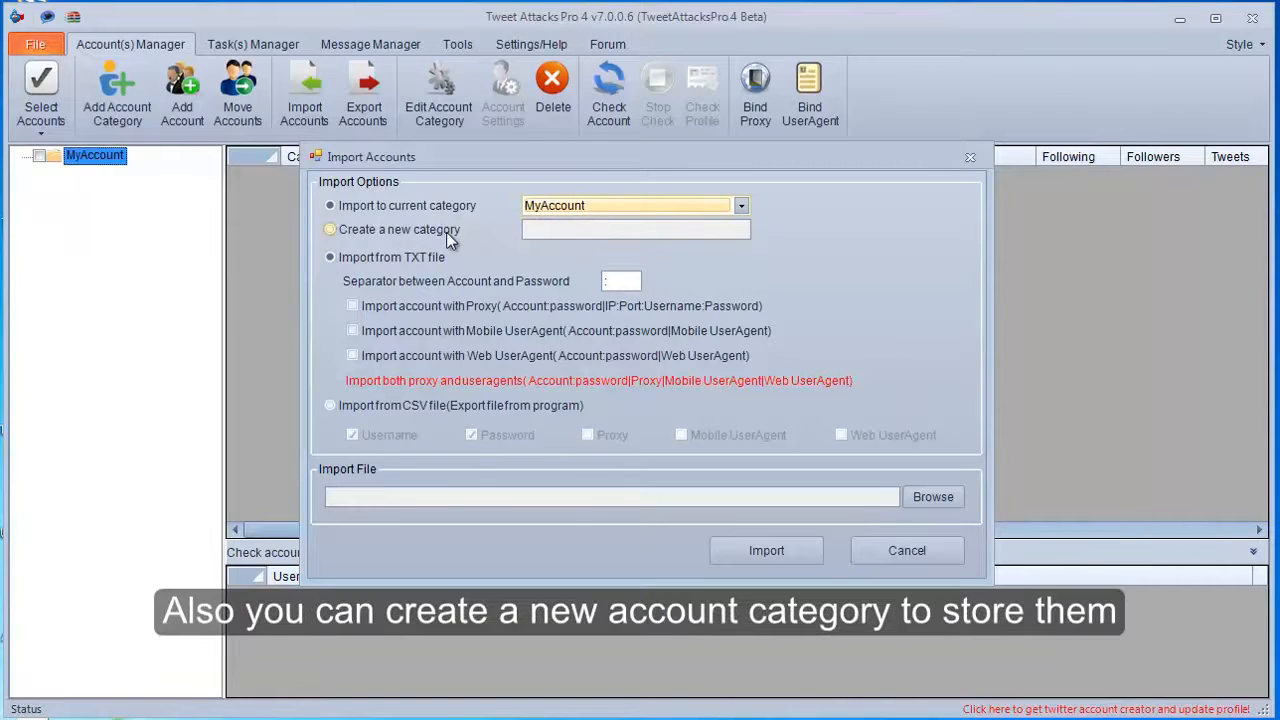
left_click(446, 232)
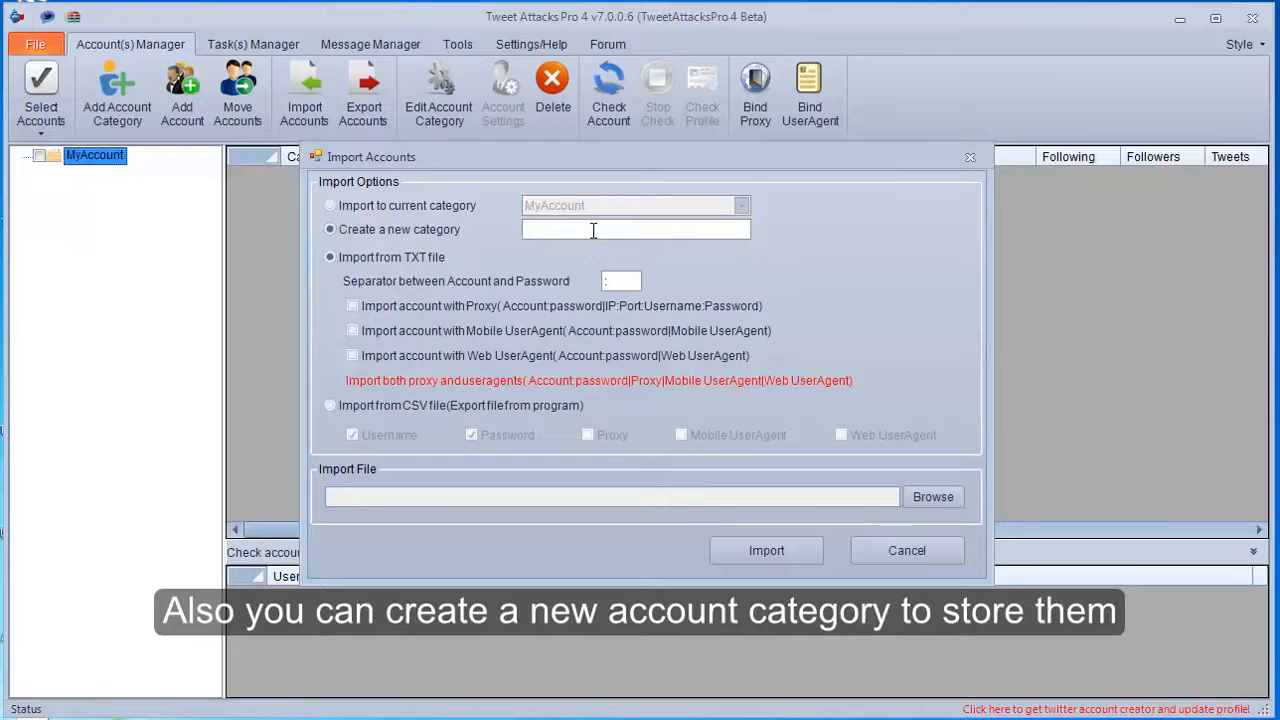
left_click(593, 231)
type("new")
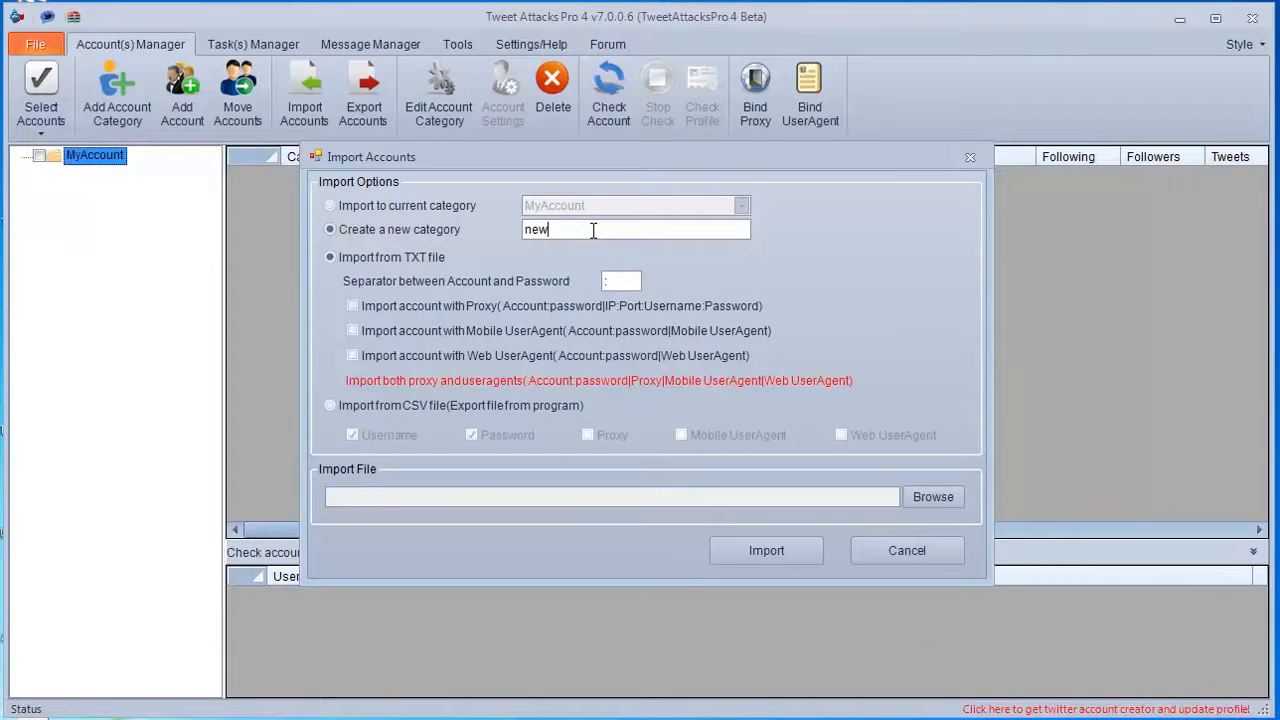
type("accounts")
key("Left")
key("BackSpace")
type("A")
Step: Switch to Notepad++, add a test account line with its password, testproxy, testmobileuseragent and testwebuseragent separated by "|" to ImportedAccouts.txt, and save
left_click(151, 718)
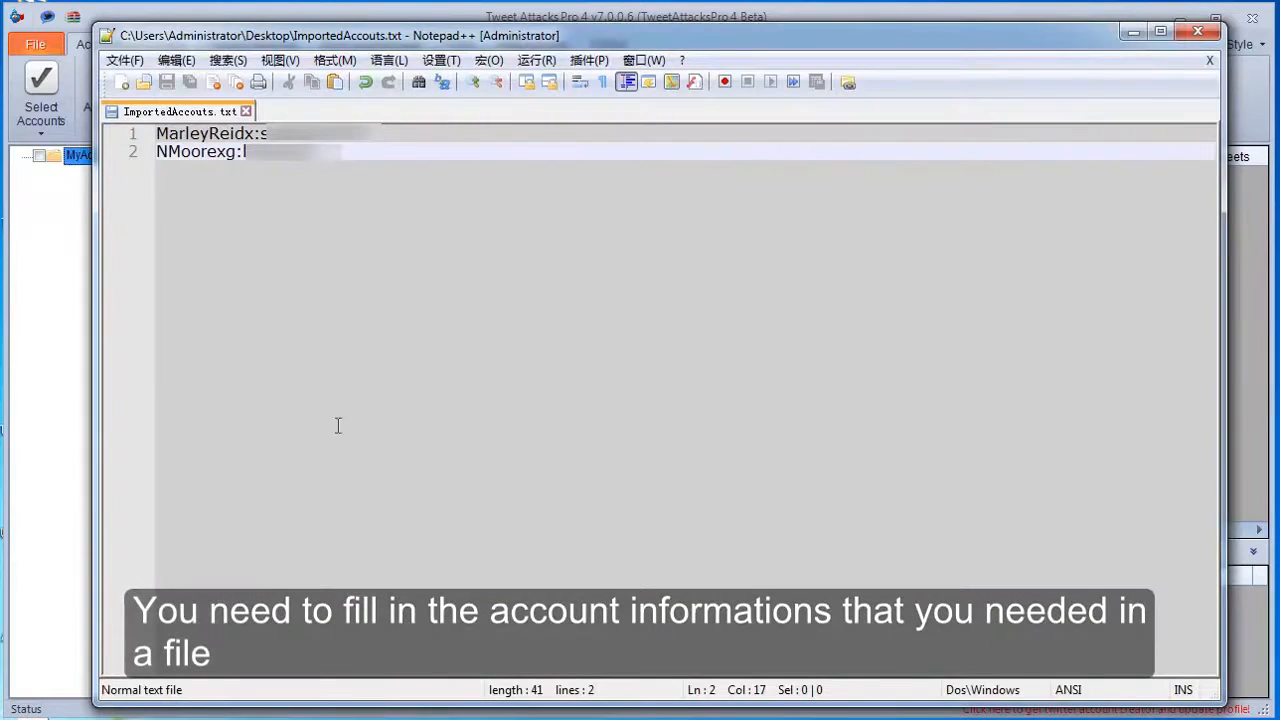
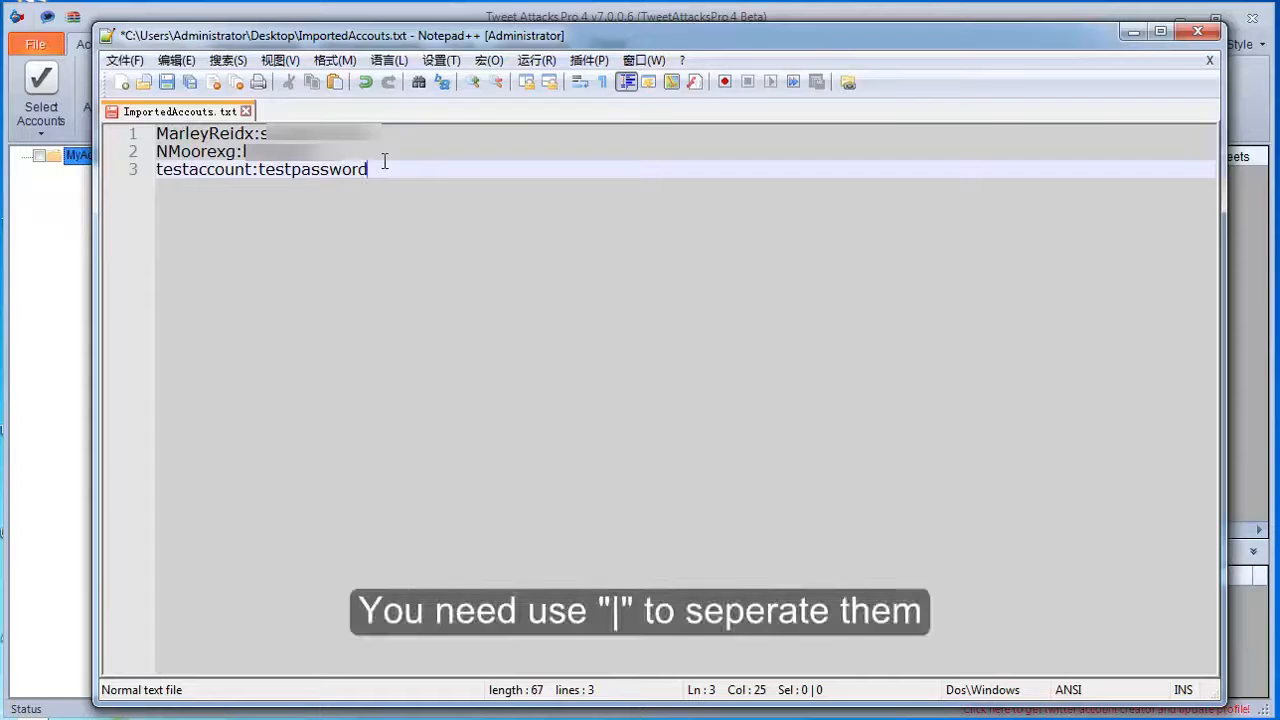
type("|tes")
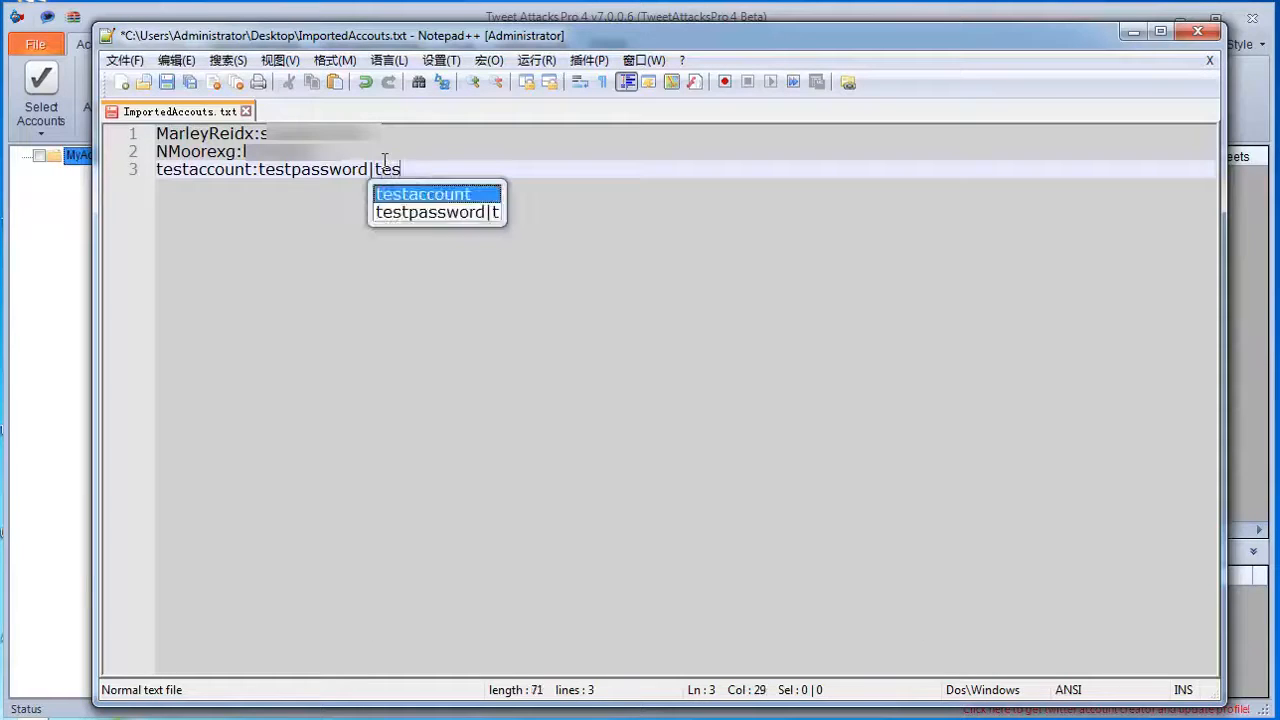
type("tproxy")
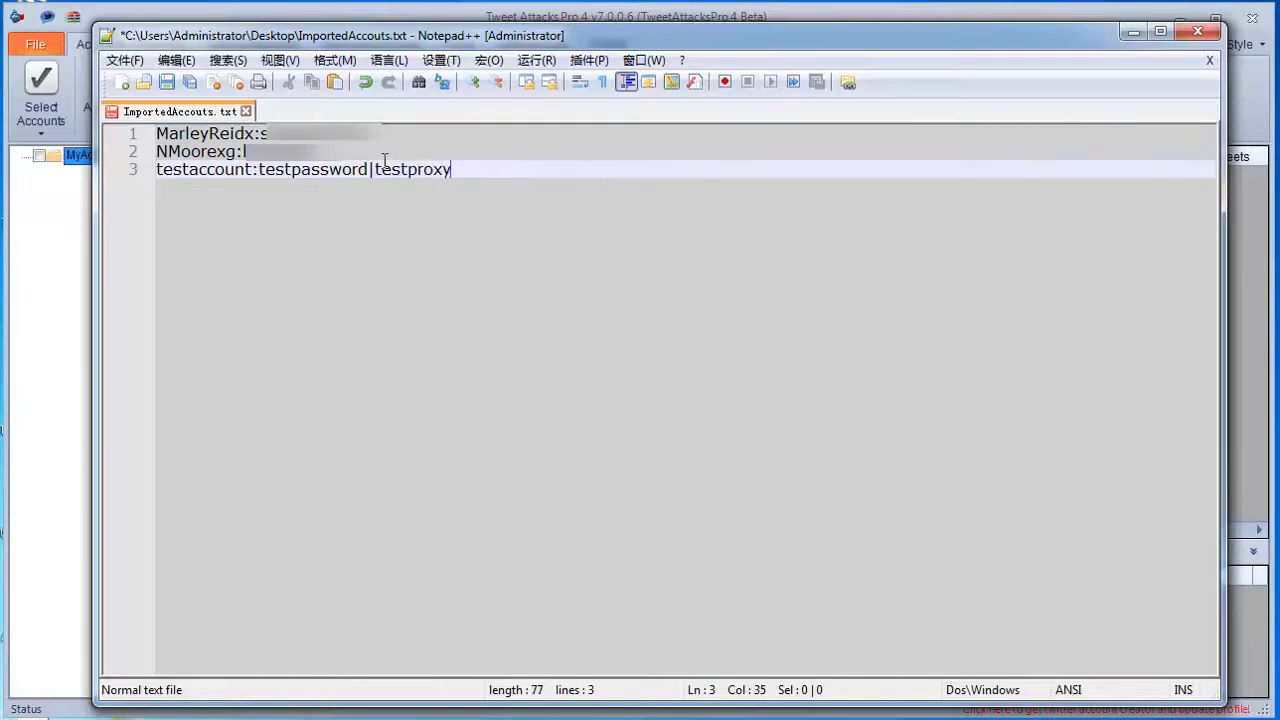
type("|test")
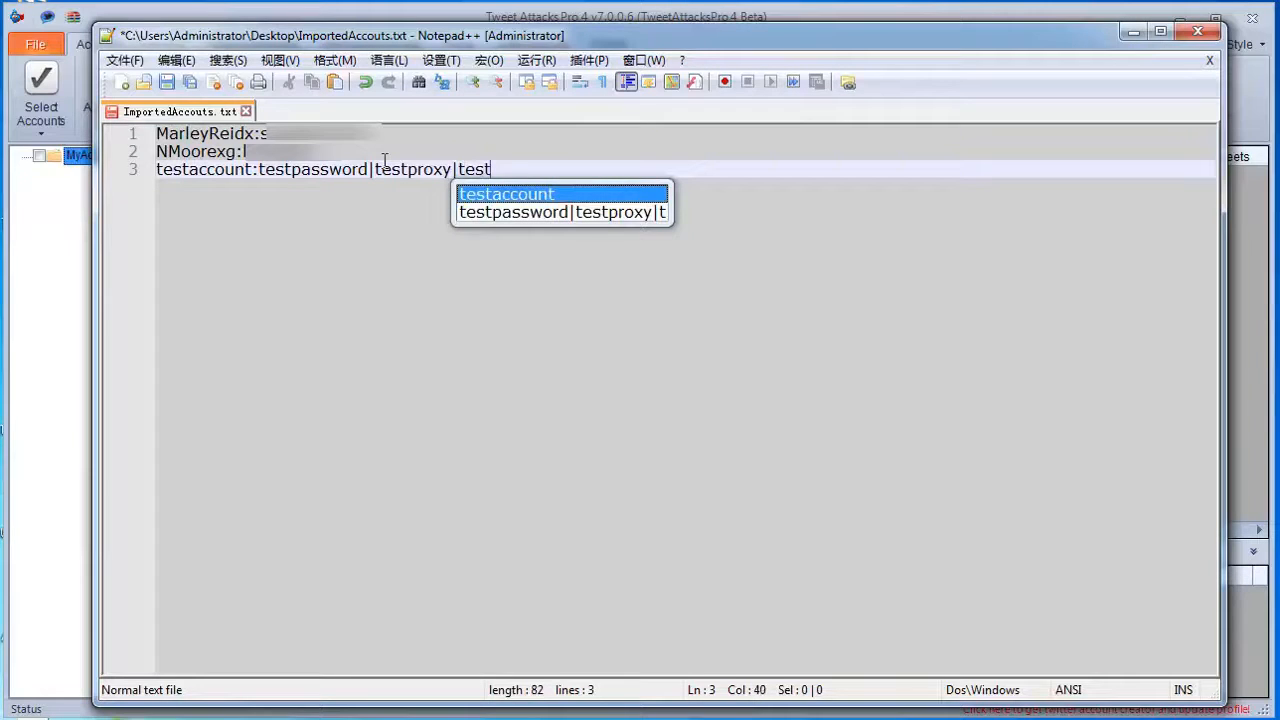
type("mobi")
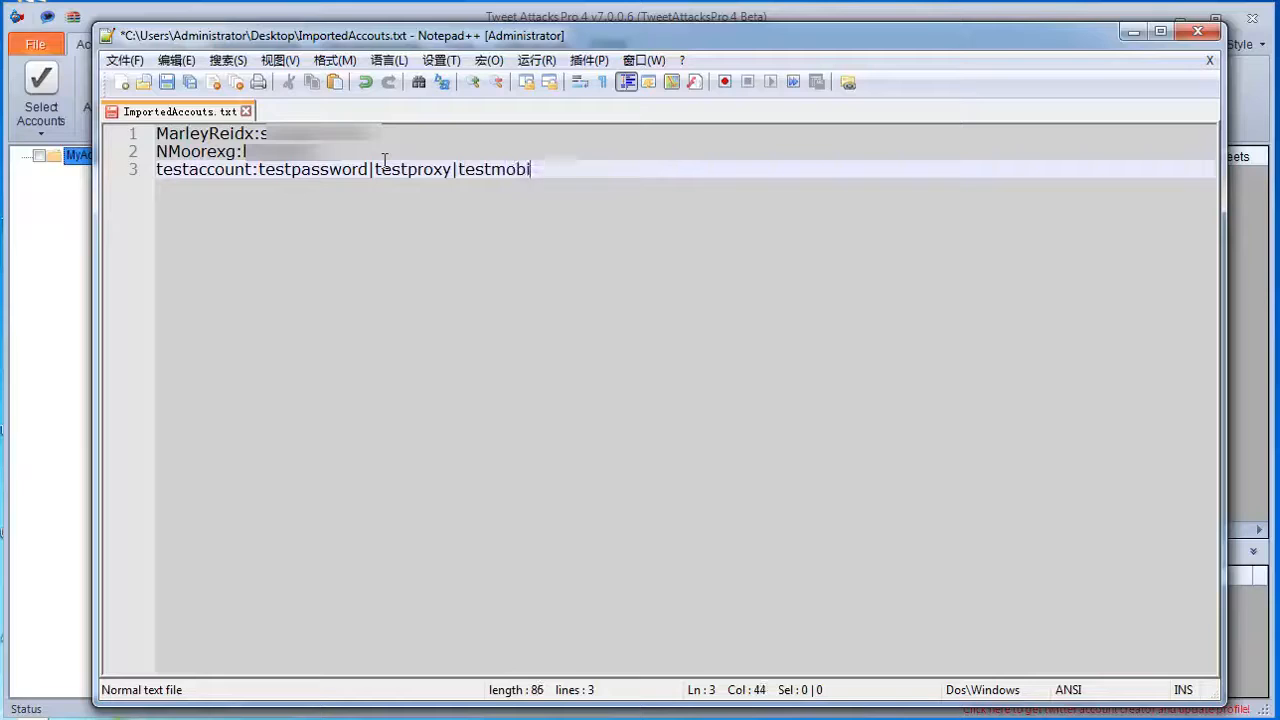
type("leuserage")
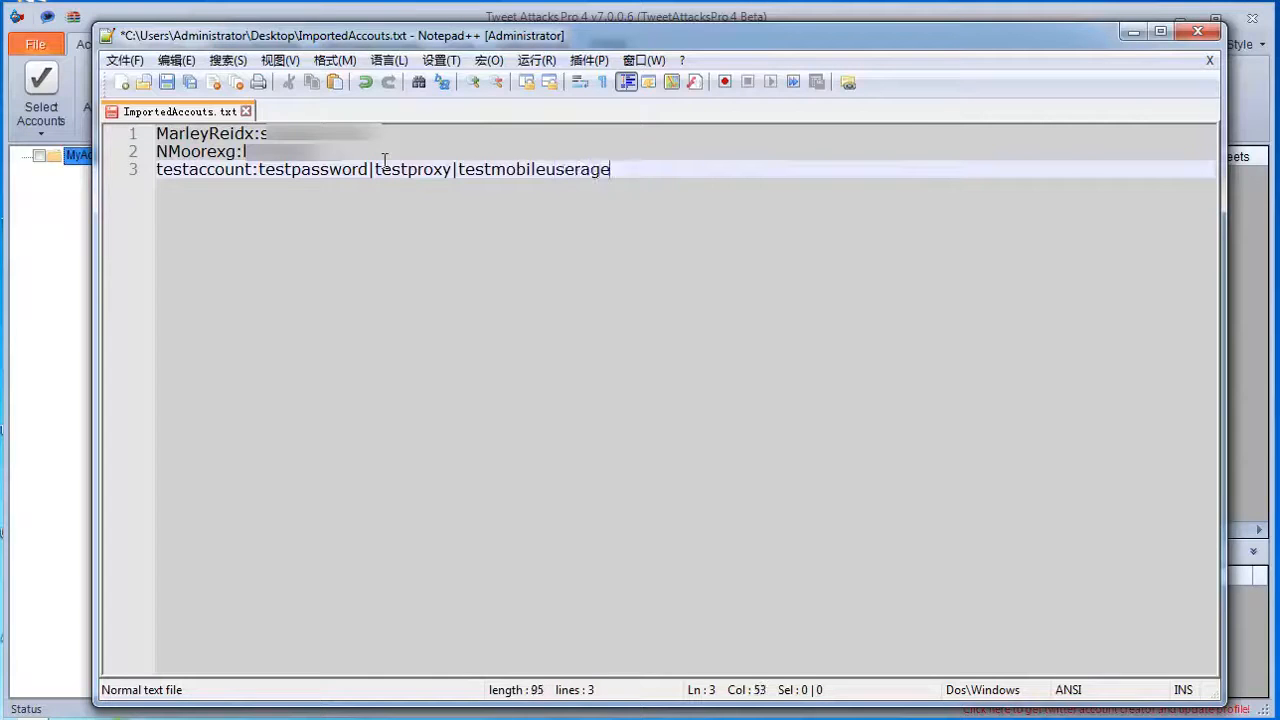
type("nt|test")
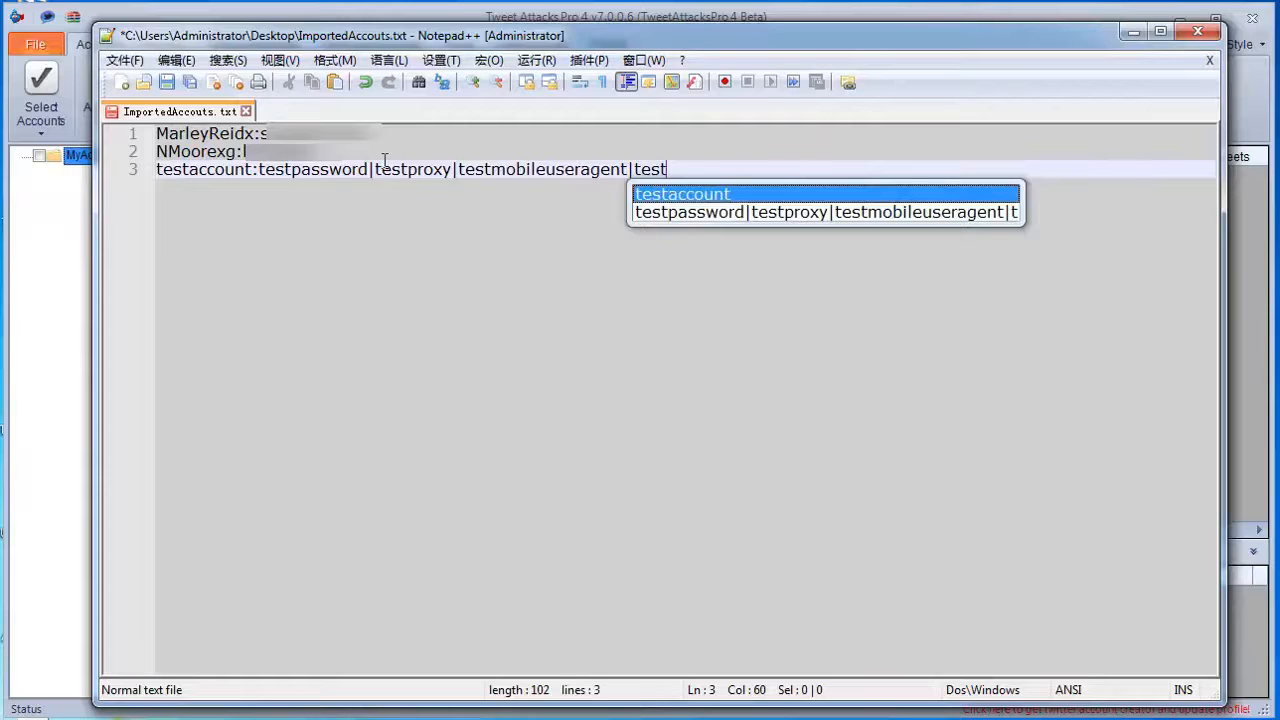
type("webuseragent")
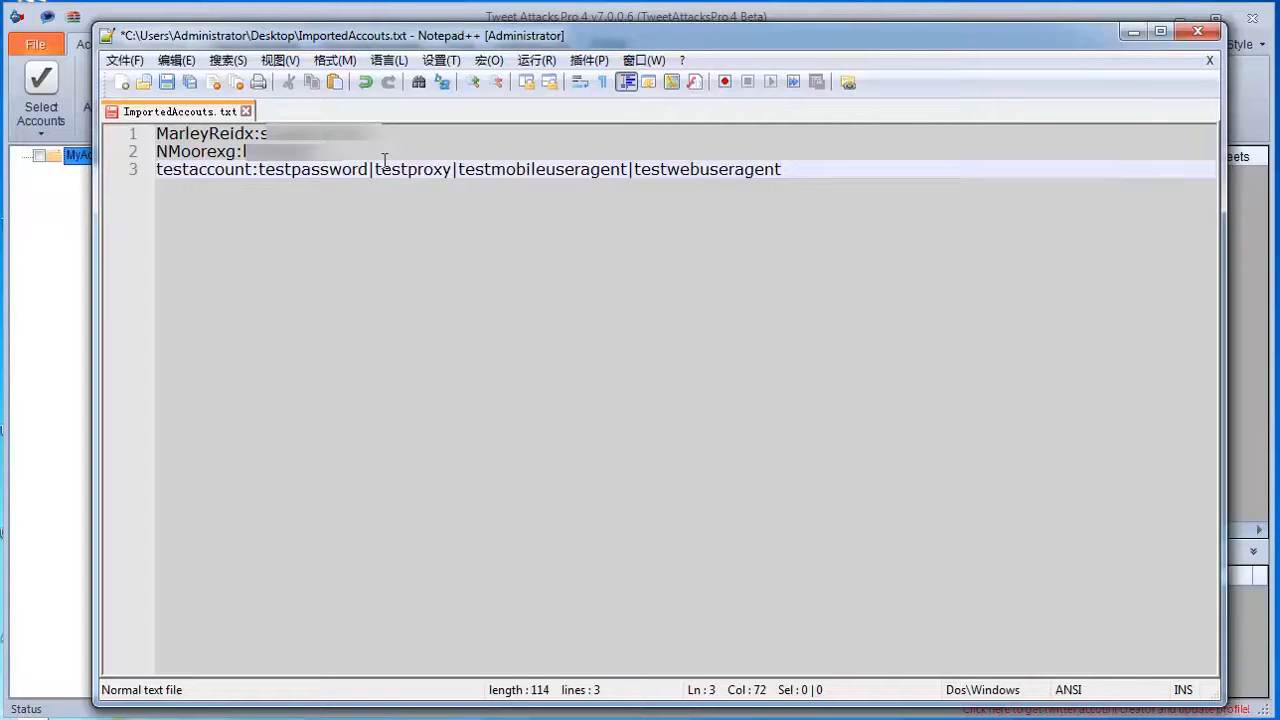
key("ctrl+s")
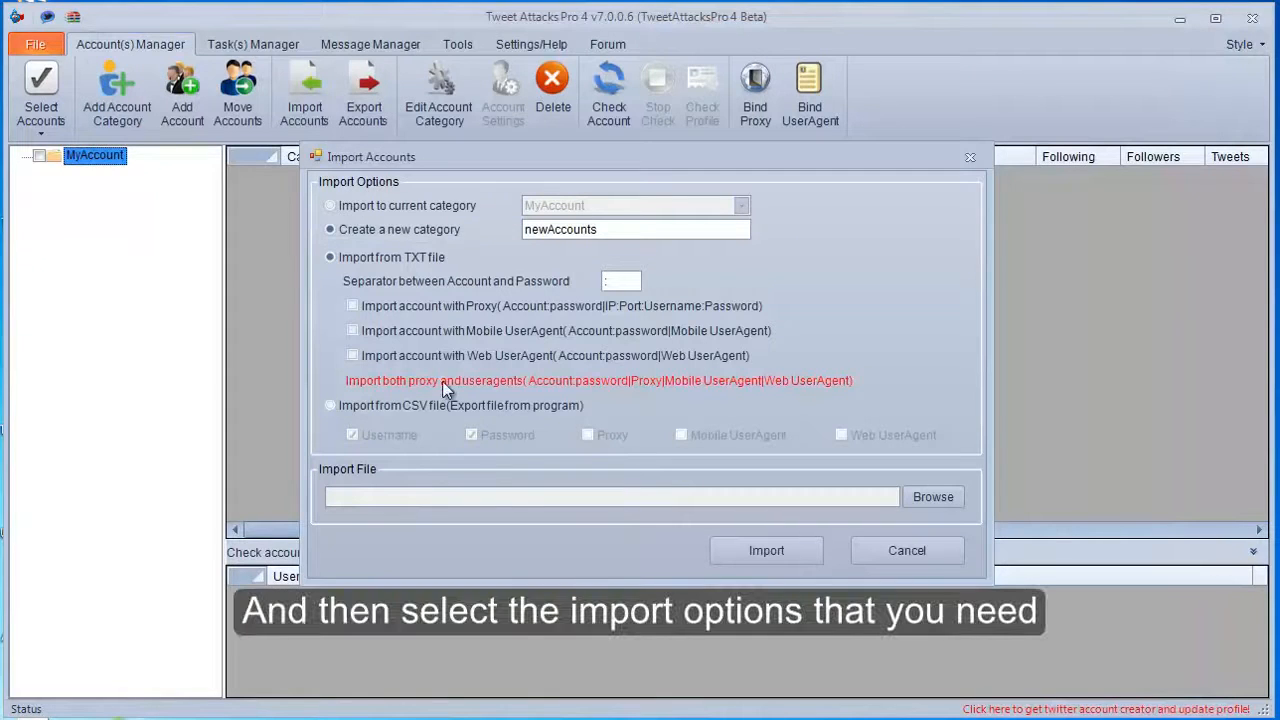
Step: In Tweet Attacks Pro, enable importing accounts with Proxy, Mobile UserAgent and Web UserAgent for the TXT file import
left_click(432, 308)
left_click(424, 334)
left_click(418, 357)
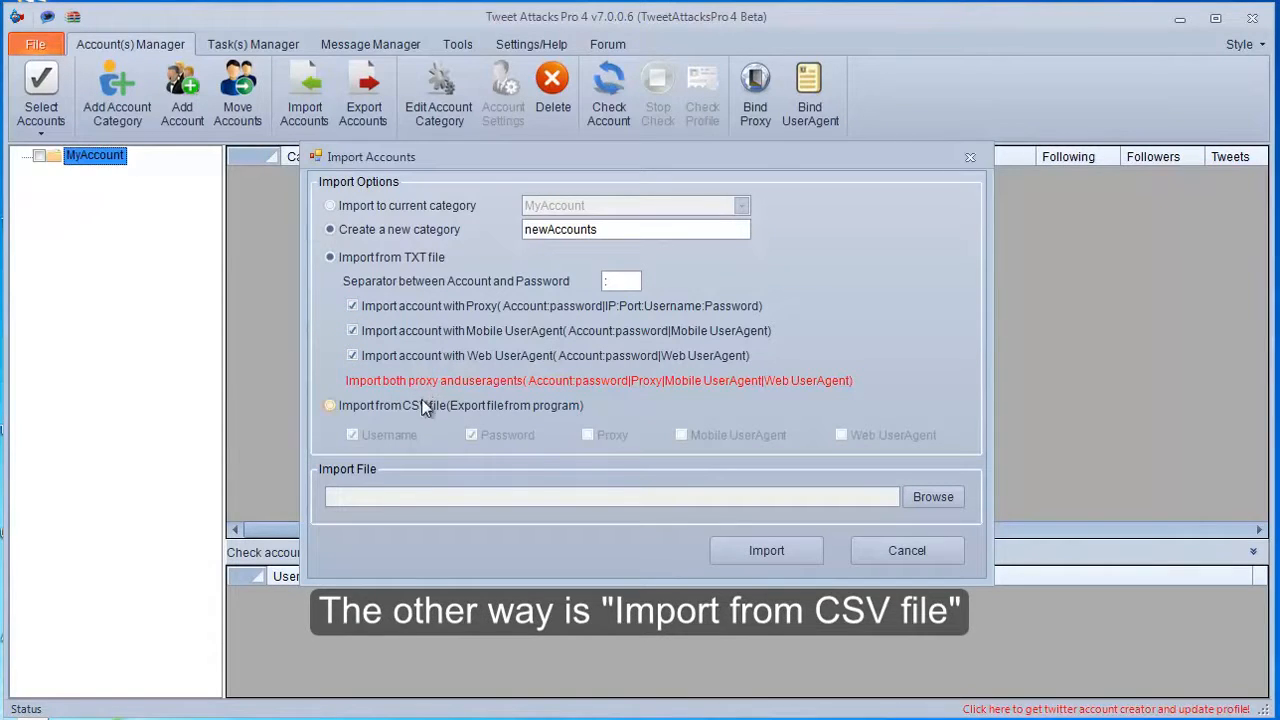
Step: Choose TXT file as the import source, select ImportedAccouts.txt on the Desktop, and import the accounts
left_click(424, 407)
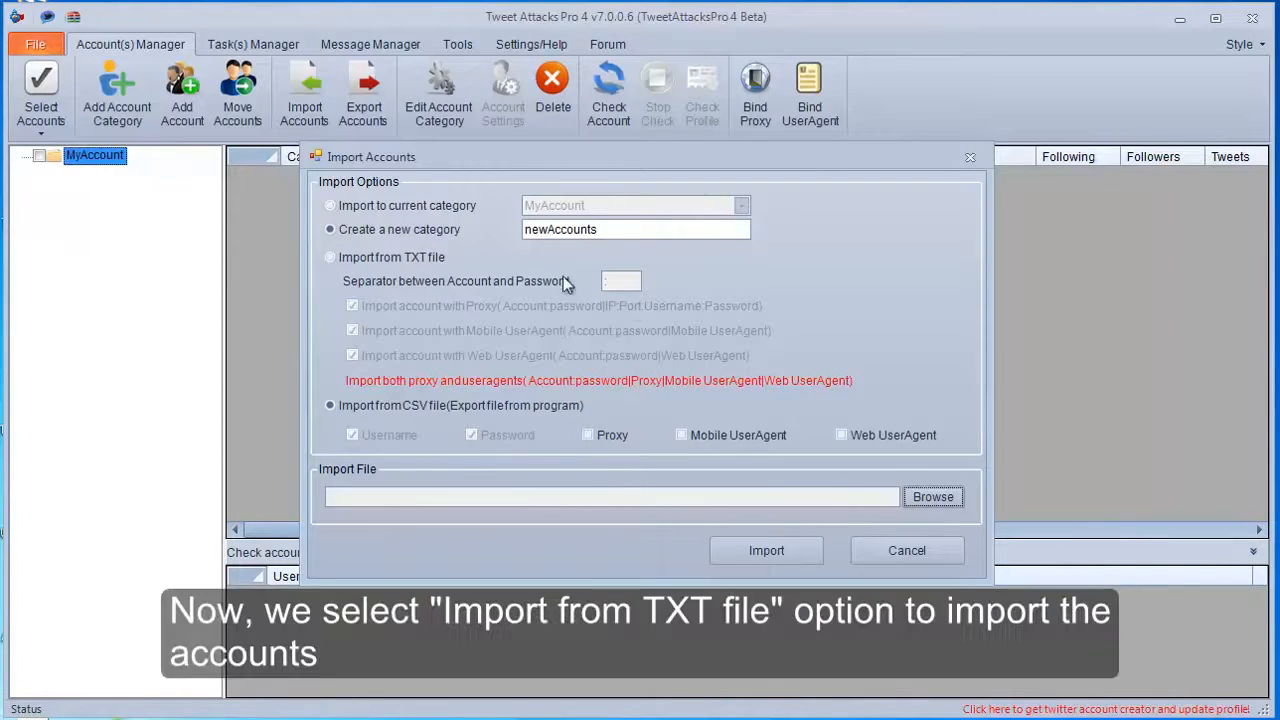
left_click(413, 258)
left_click(933, 497)
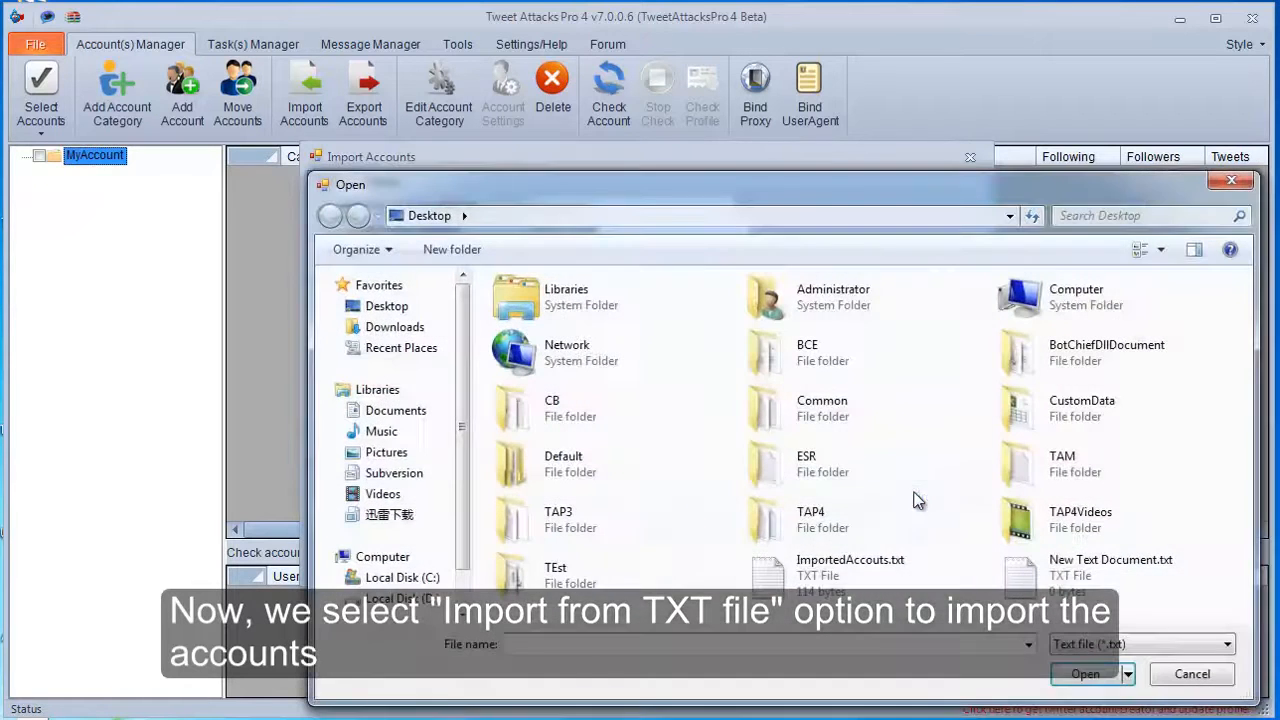
left_click(920, 580)
left_click(1085, 674)
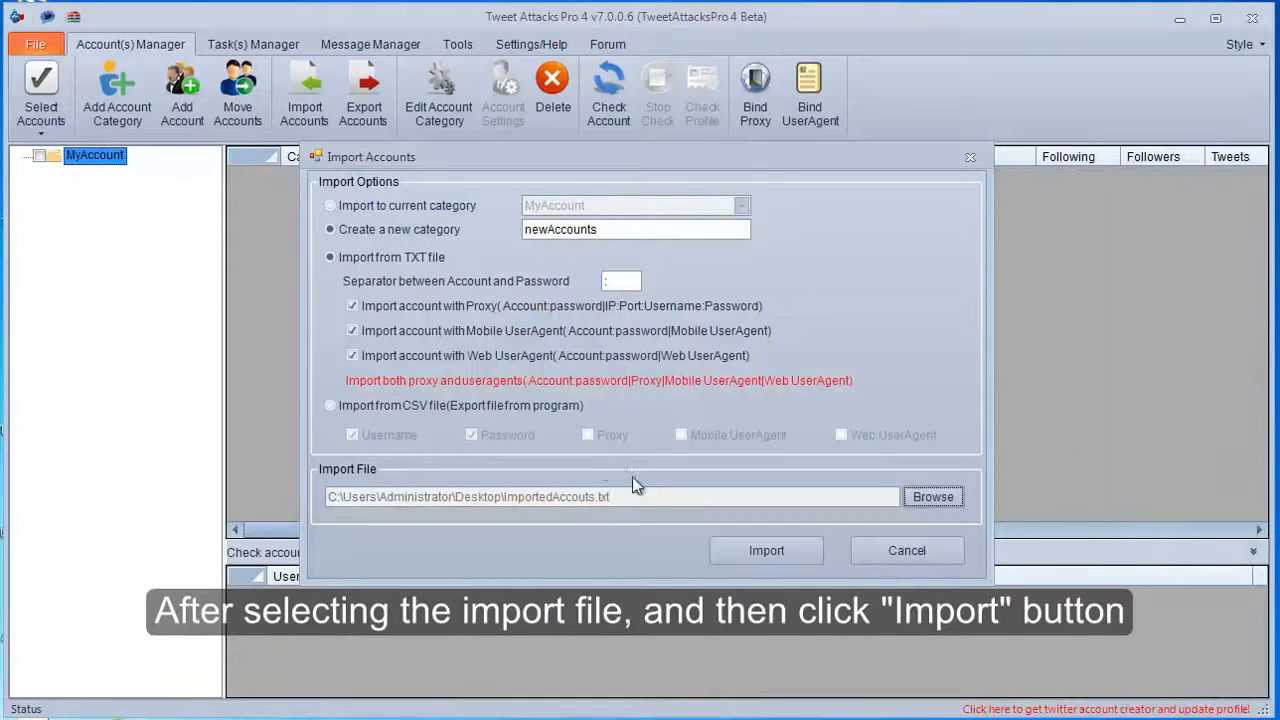
left_click(766, 551)
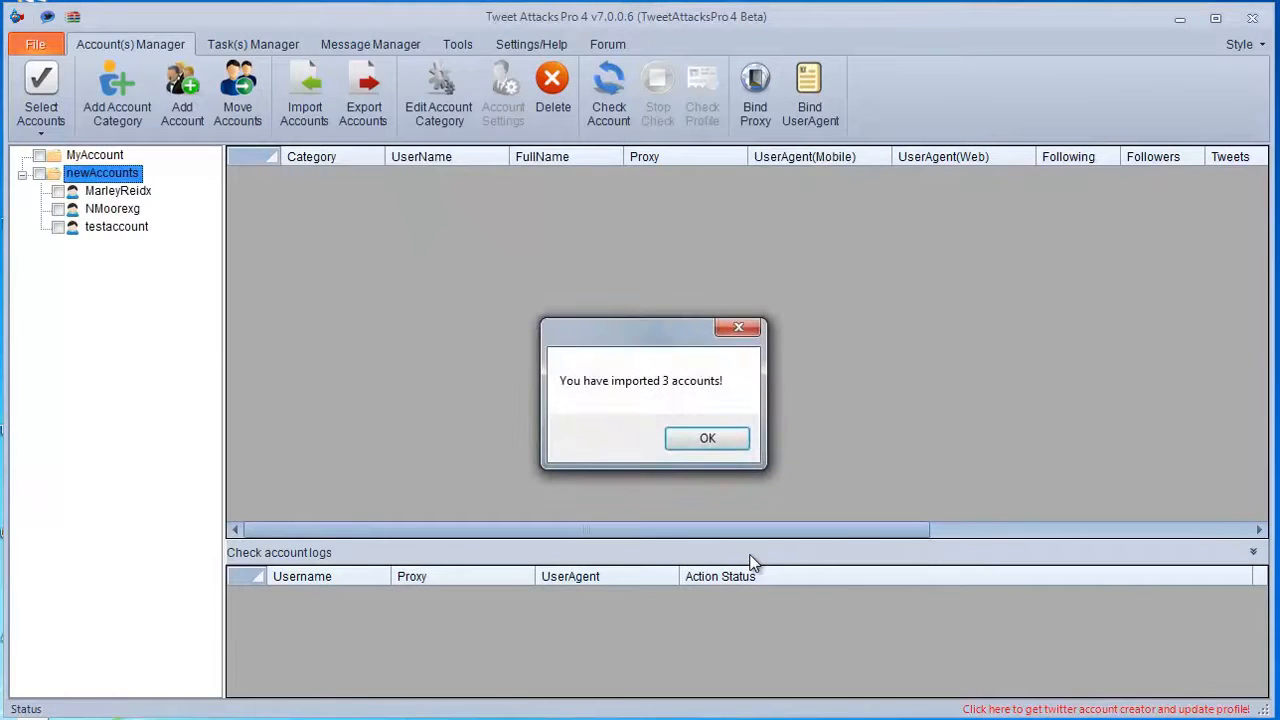
left_click(707, 439)
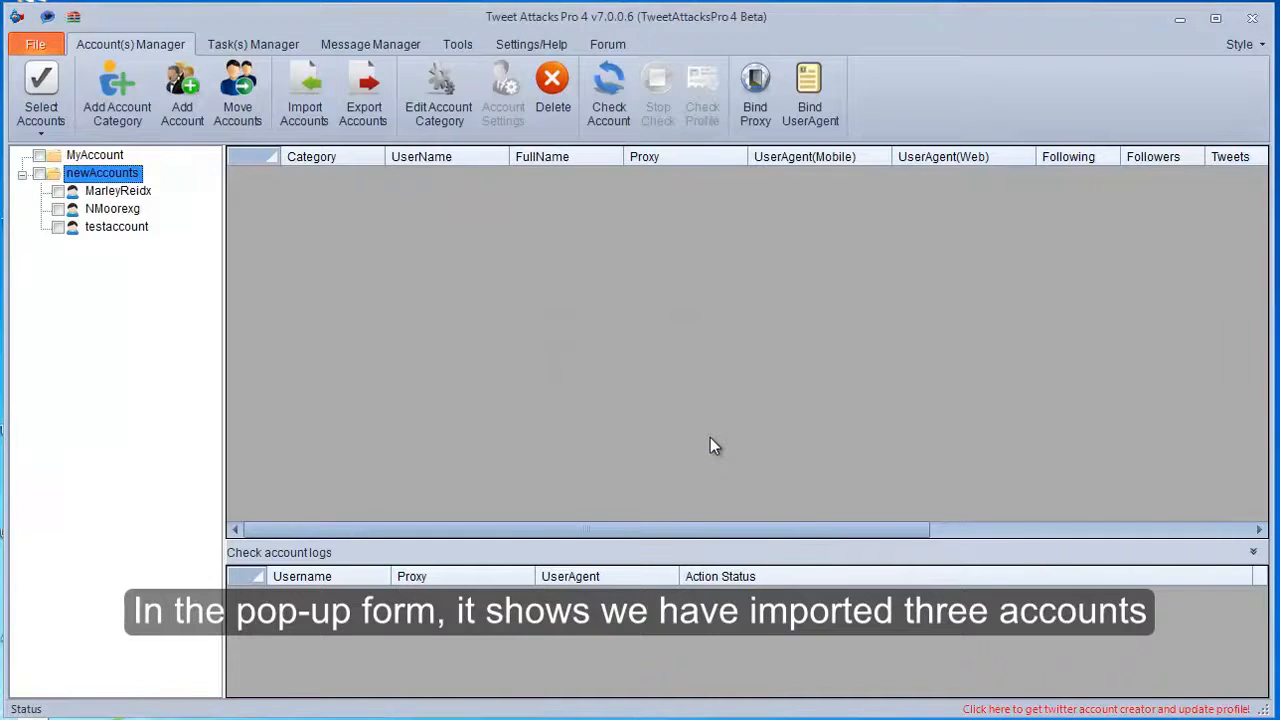
Step: Review the three imported accounts under newAccounts and check all of them for export
left_click(112, 192)
left_click(110, 210)
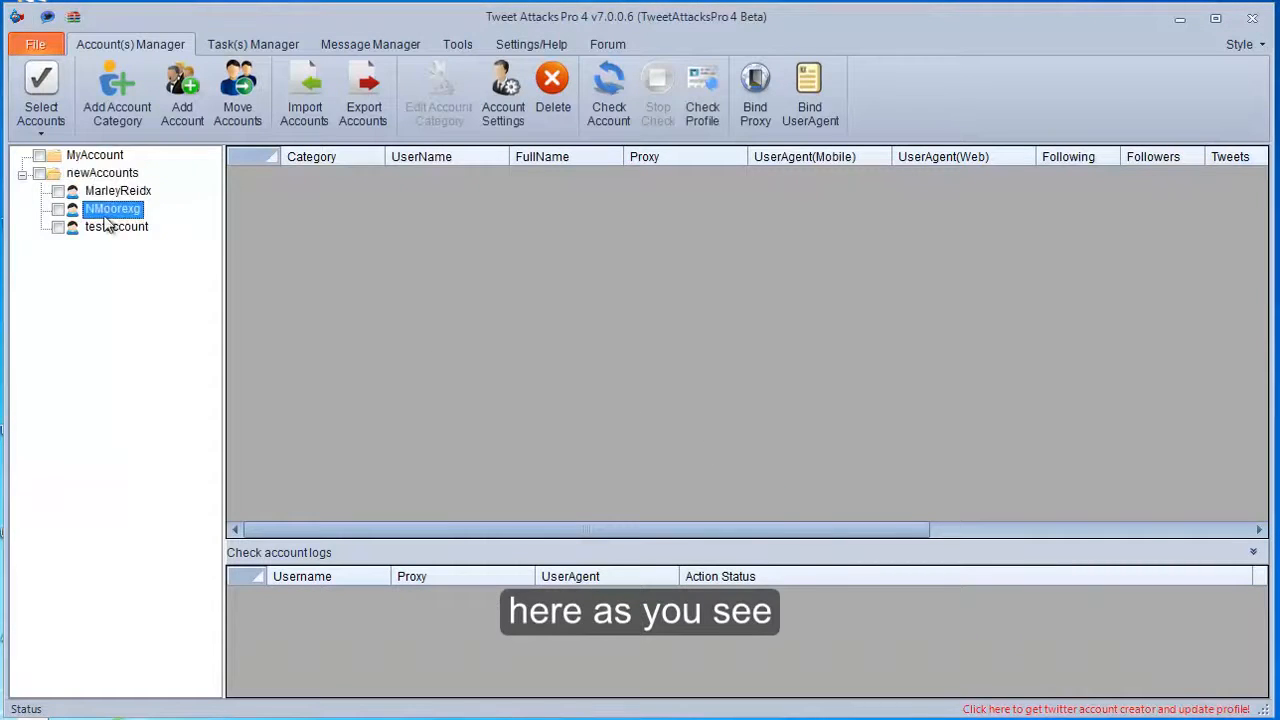
left_click(110, 228)
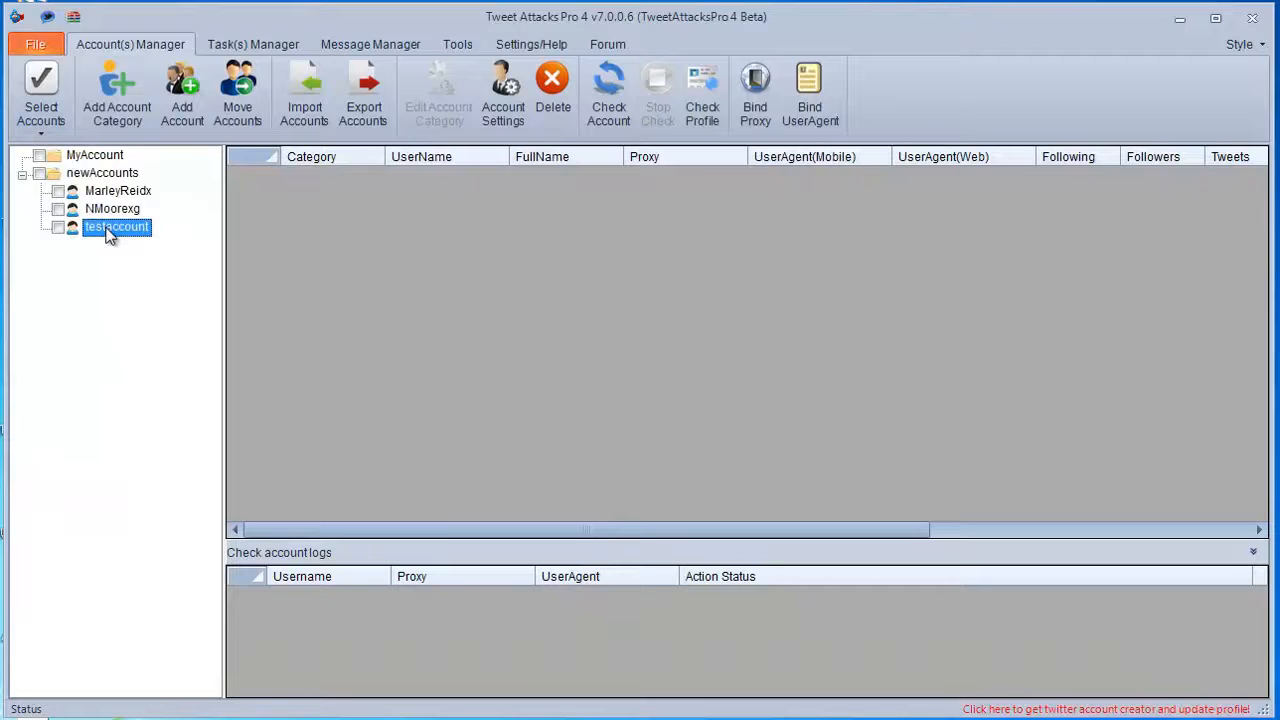
left_click(58, 191)
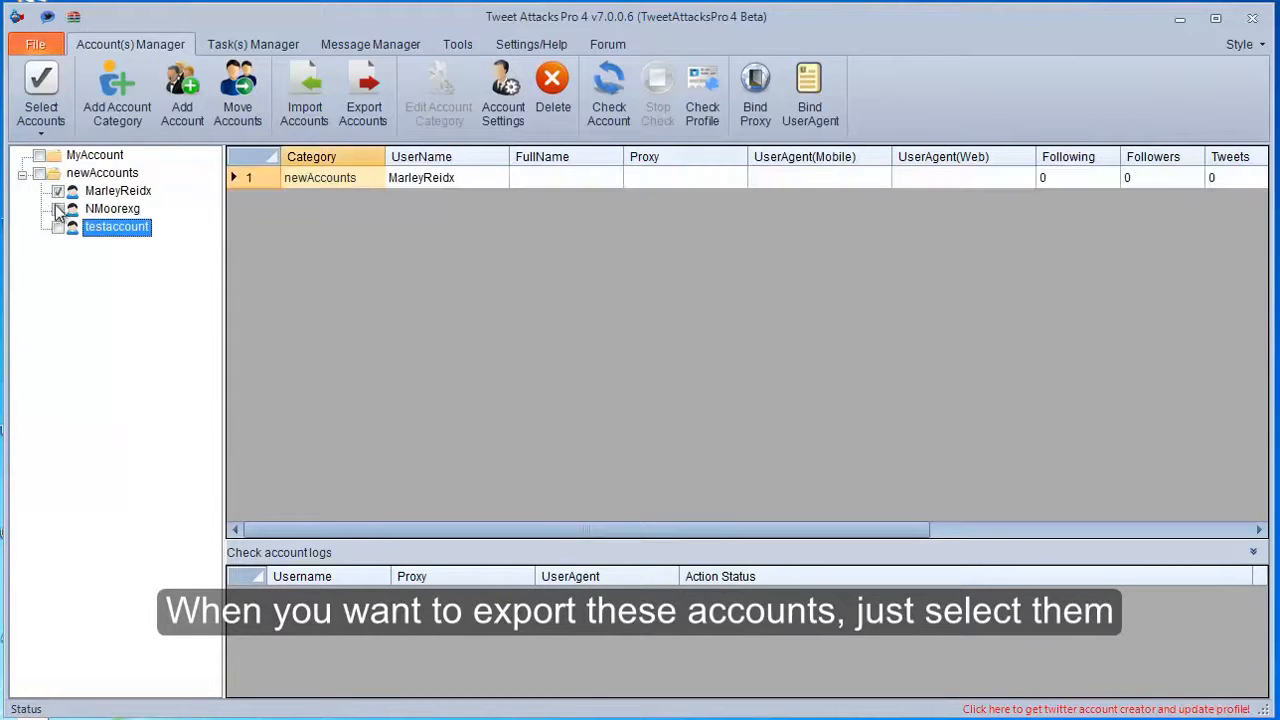
left_click(58, 209)
left_click(57, 227)
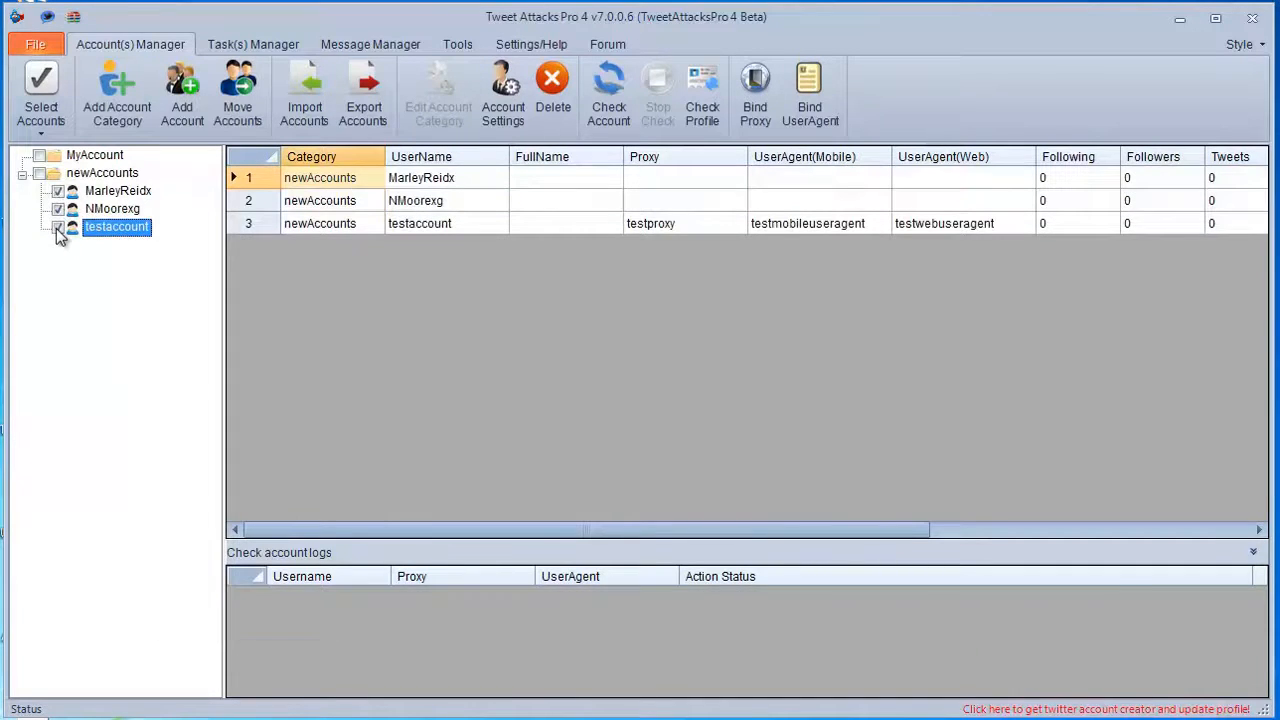
Step: Export the checked accounts to export.csv on the Desktop, adding Proxy and Web UserAgent to the exported information
left_click(365, 94)
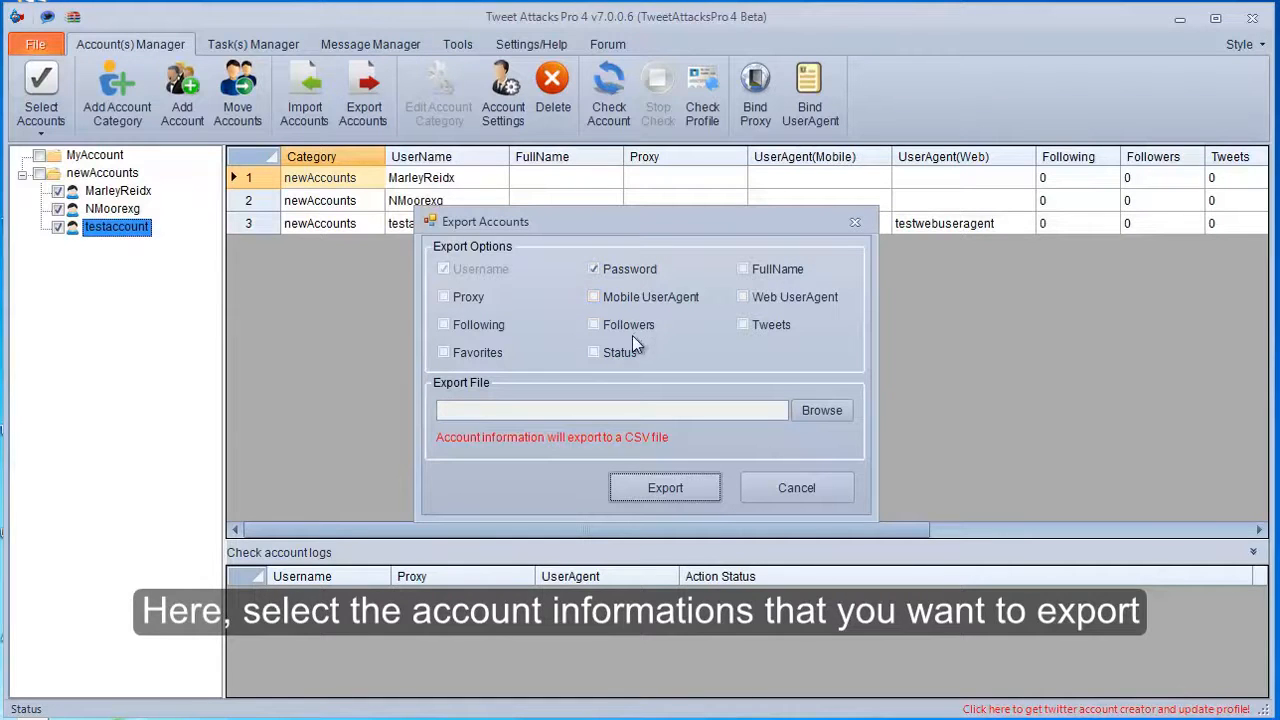
left_click(480, 300)
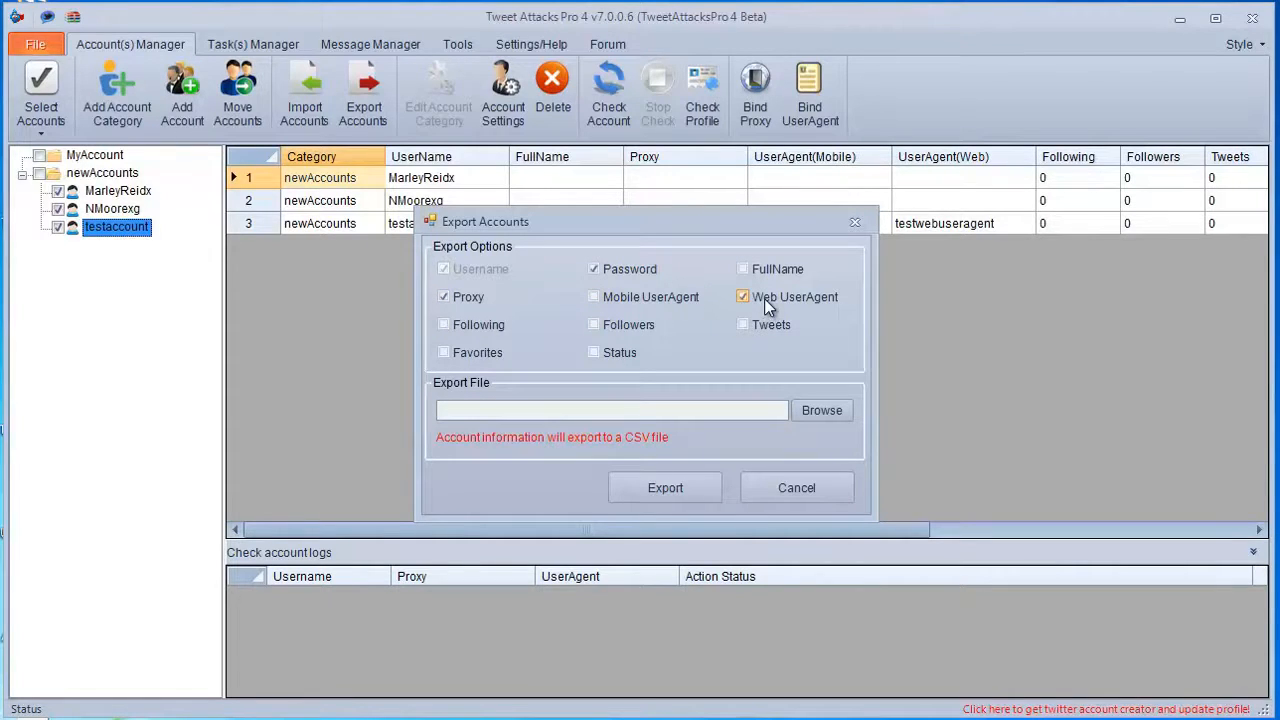
left_click(819, 409)
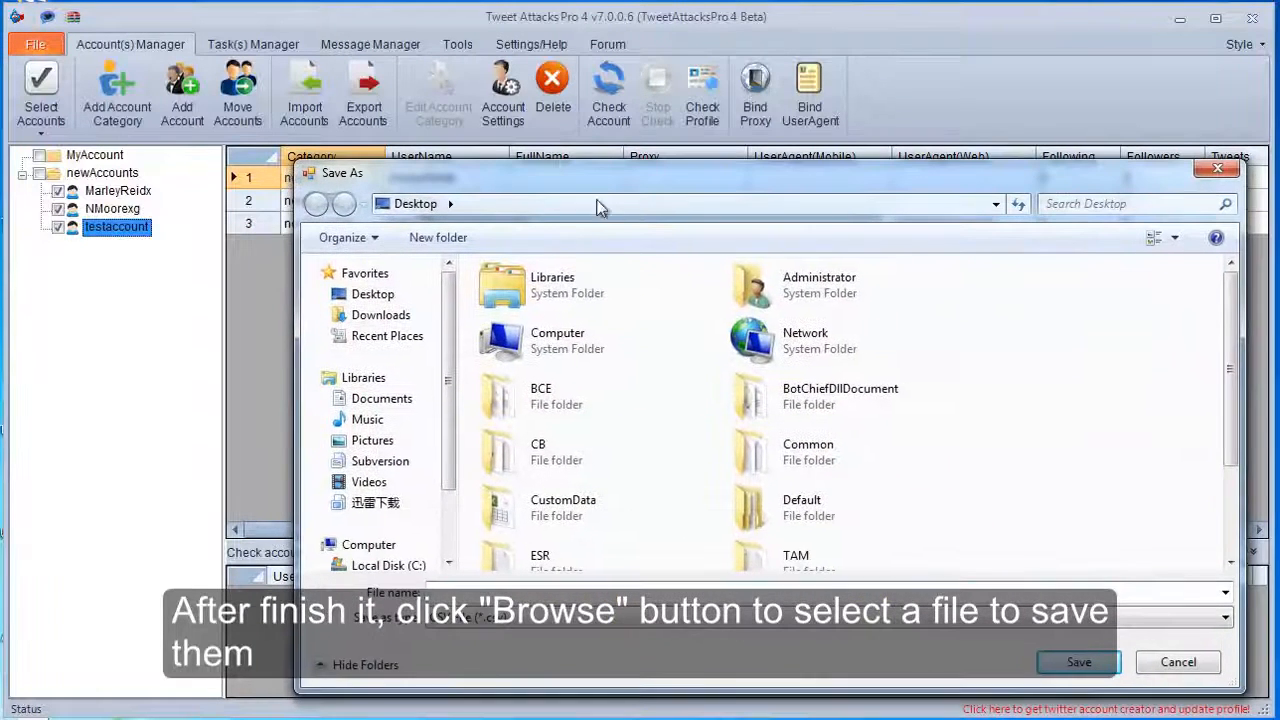
left_click(372, 294)
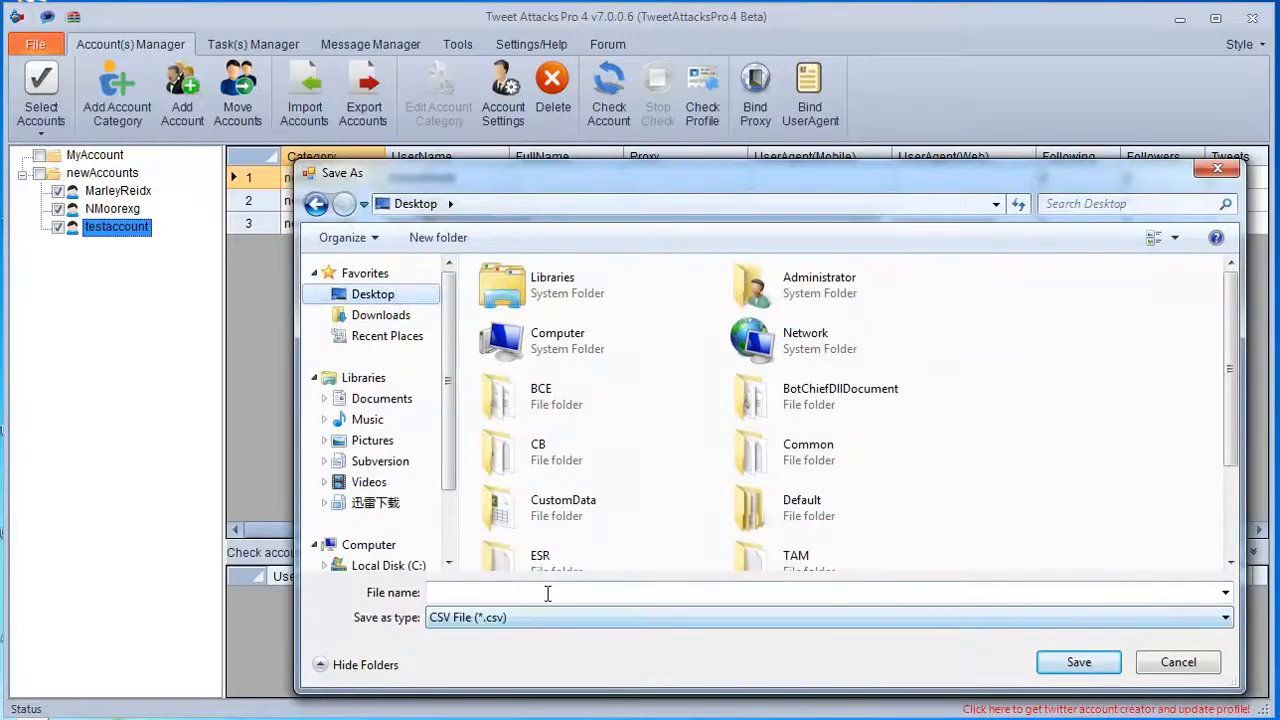
left_click(547, 593)
type("export")
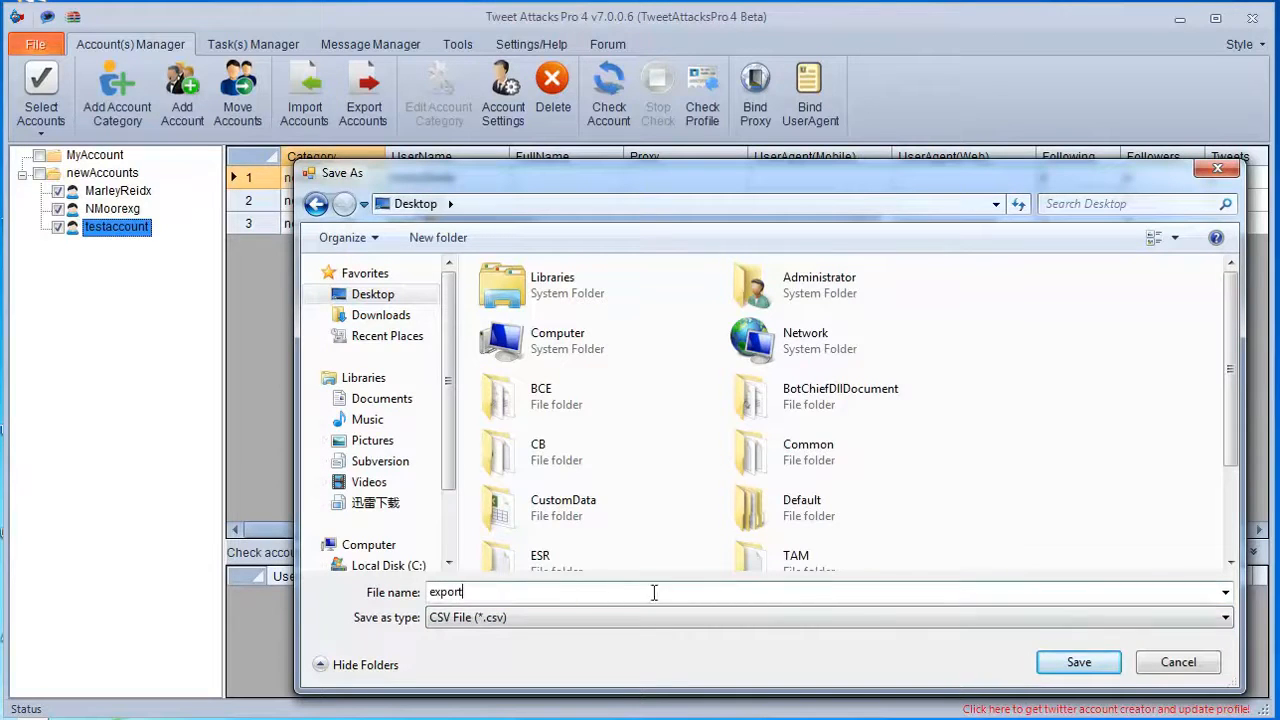
left_click(1049, 663)
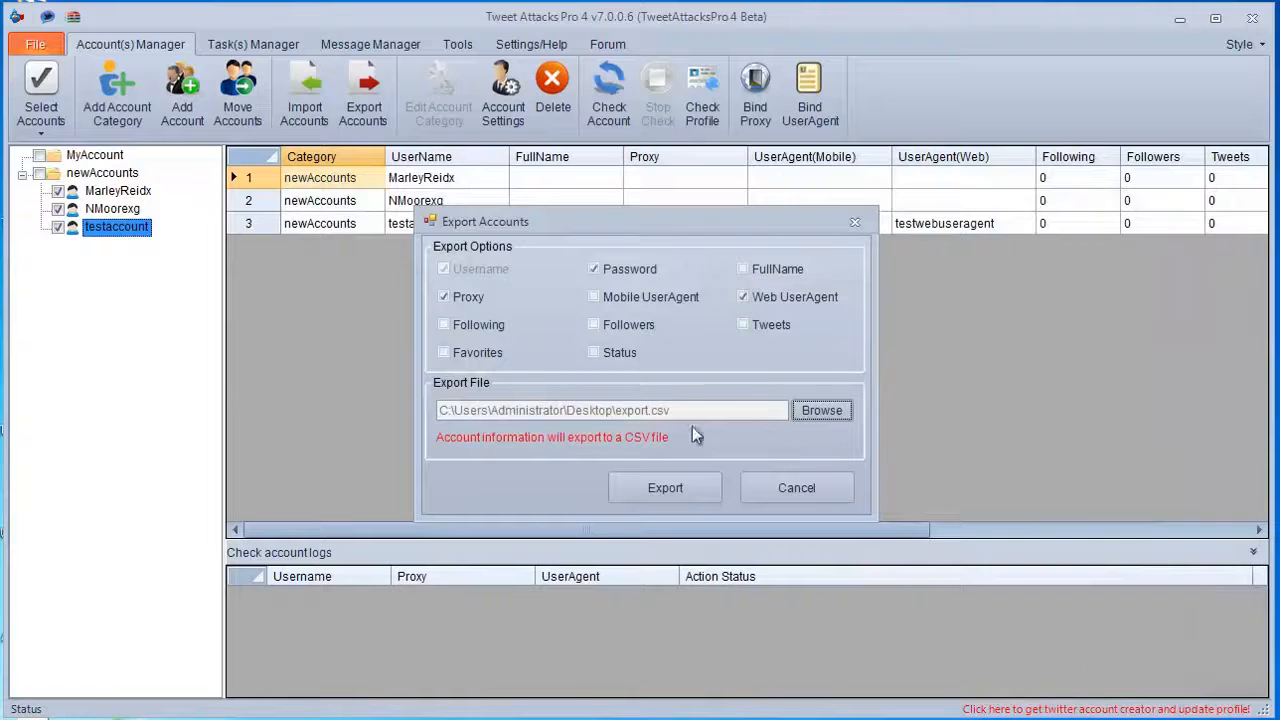
left_click(665, 488)
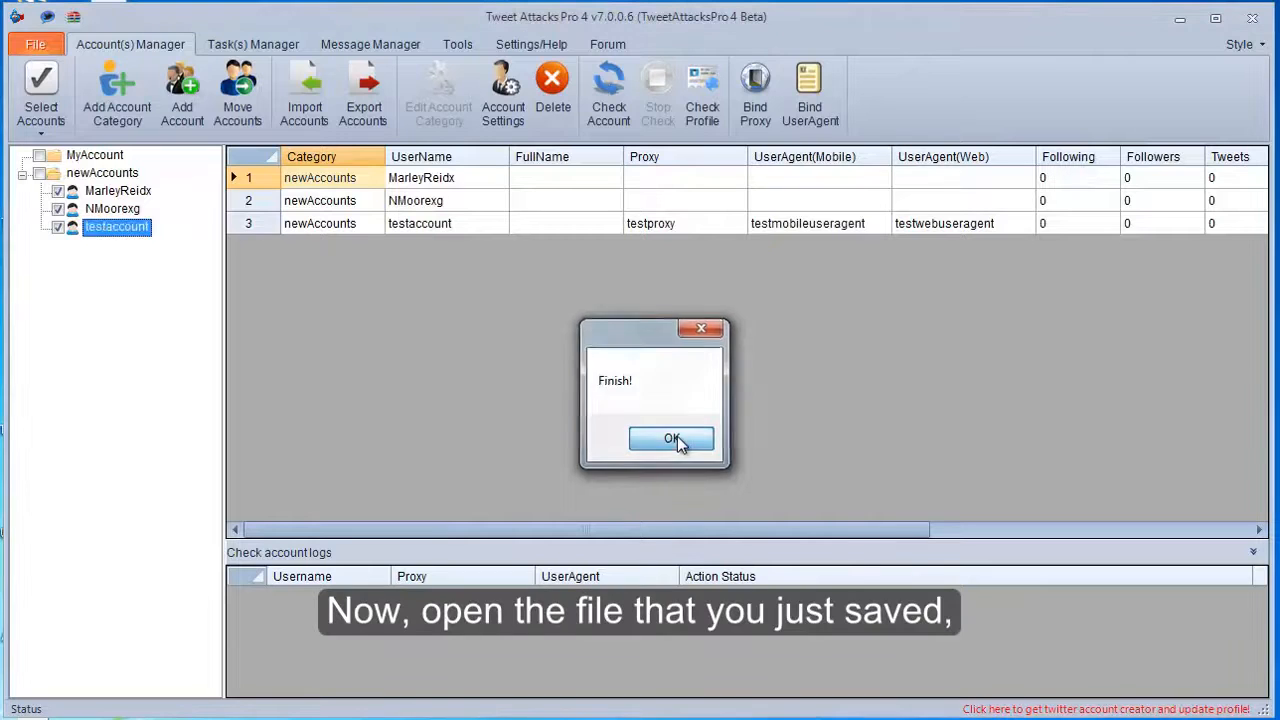
left_click(672, 439)
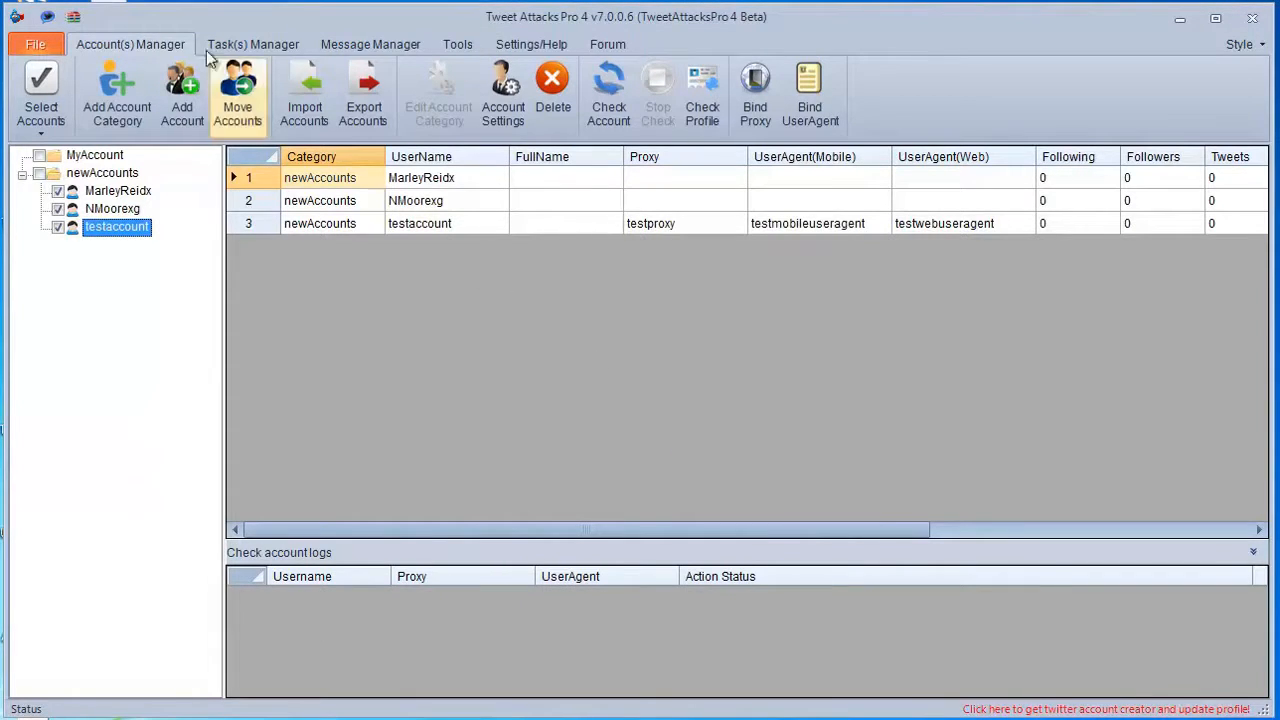
Step: Open the exported export.csv in WPS and widen the UserName and Password columns to examine the account data
double_click(126, 2)
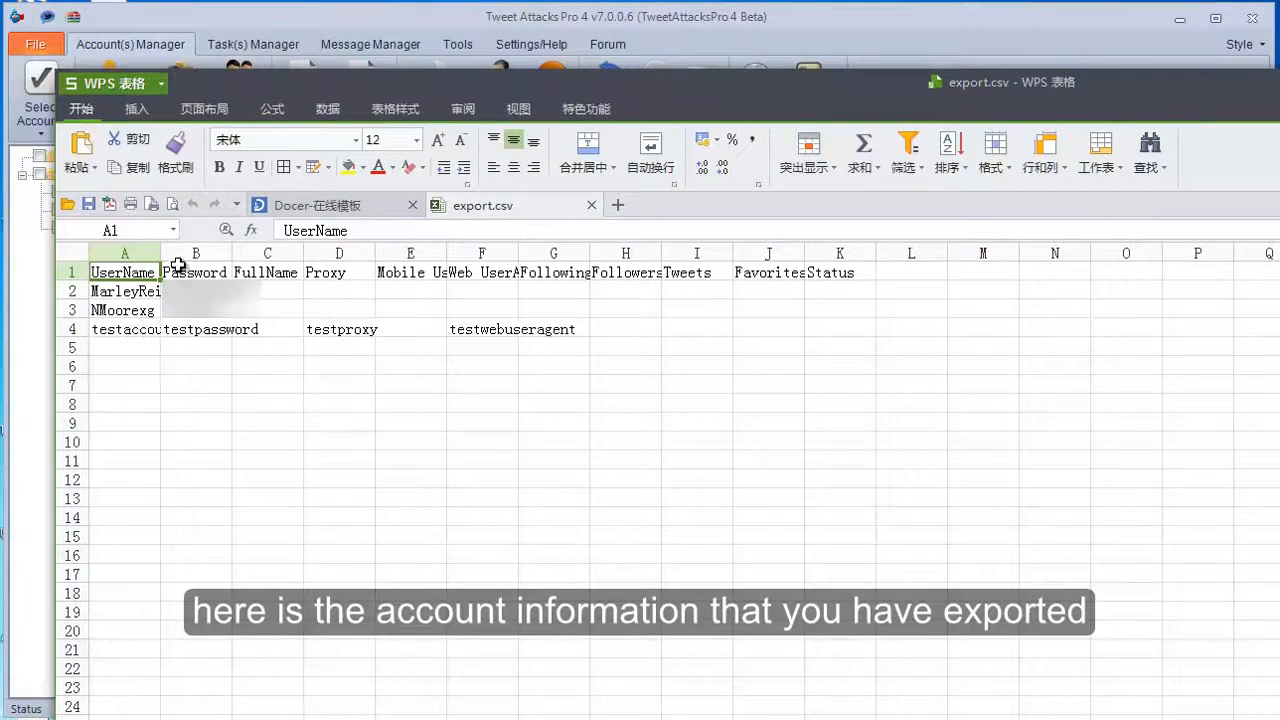
left_click_drag(161, 253, 376, 253)
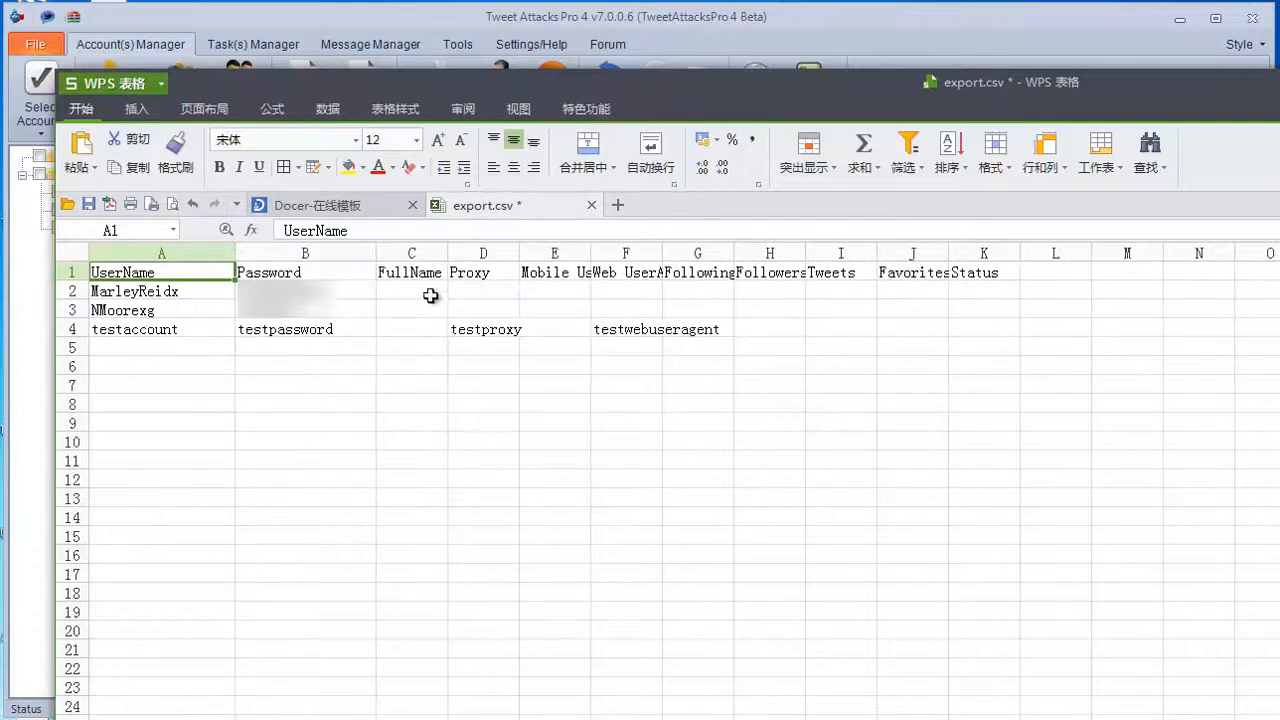
Step: Widen the Proxy, Mobile UserAgent and Web UserAgent columns in export.csv and examine testaccount's proxy and web user agent values
left_click_drag(510, 251, 715, 252)
left_click_drag(792, 250, 871, 250)
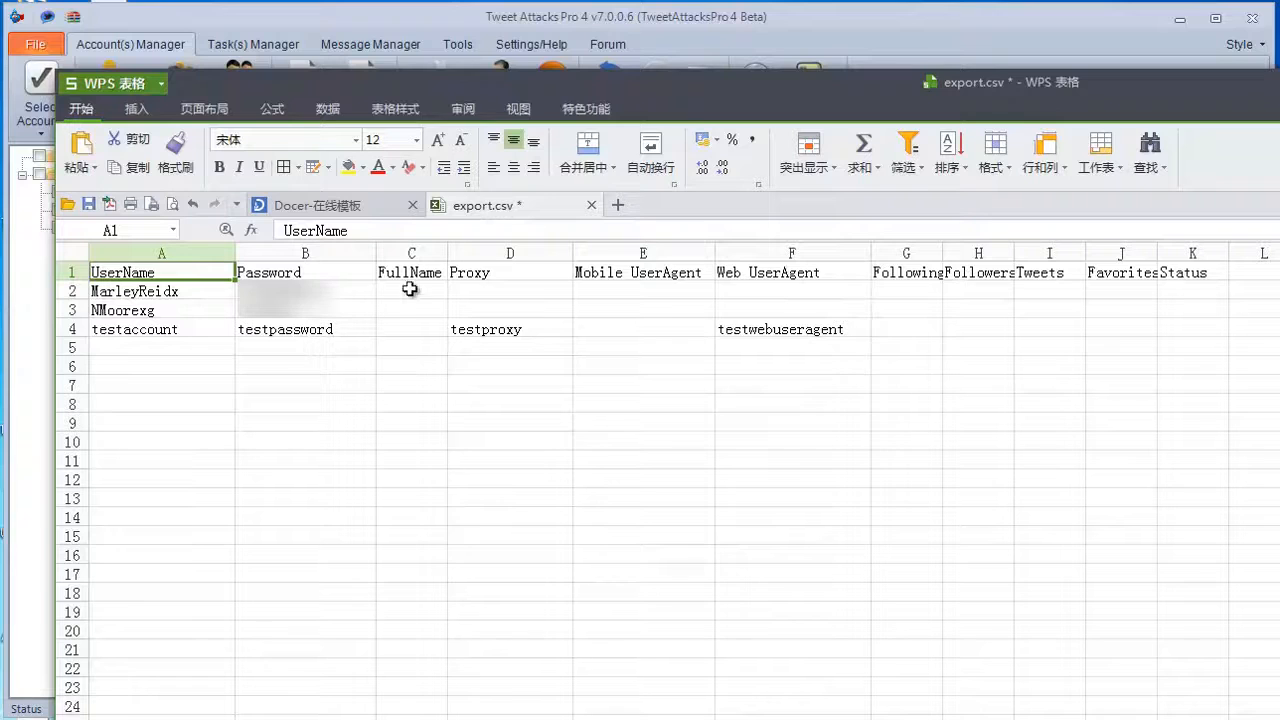
left_click(503, 330)
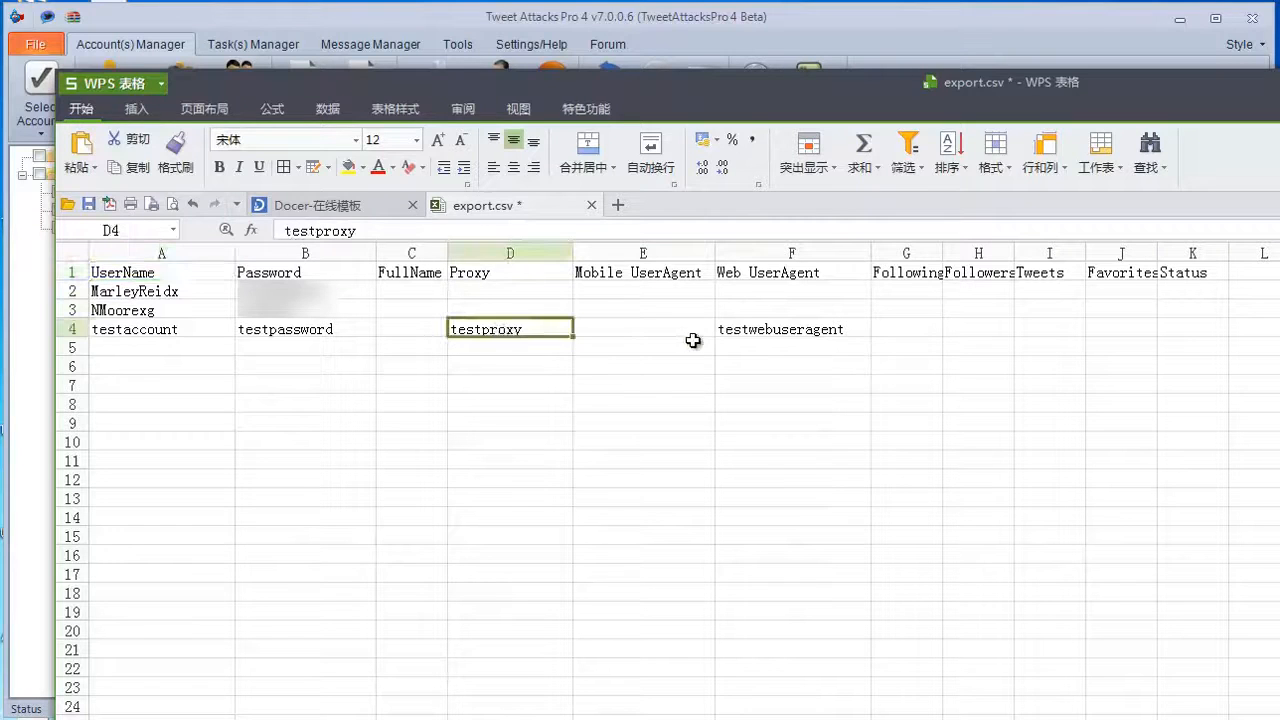
left_click(747, 331)
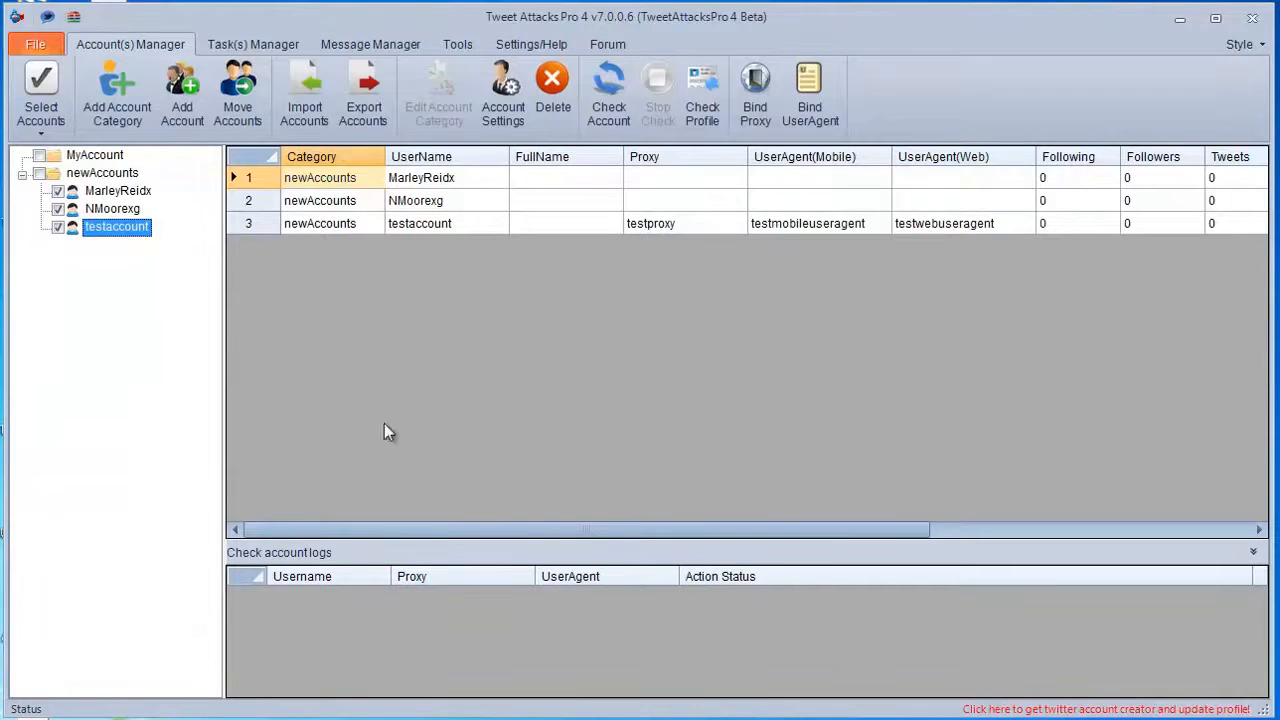
Step: In Tweet Attacks Pro 4, leave only the first newAccounts account selected and check it with 1 thread and the Mobile(exclude Favorite) method
left_click(58, 228)
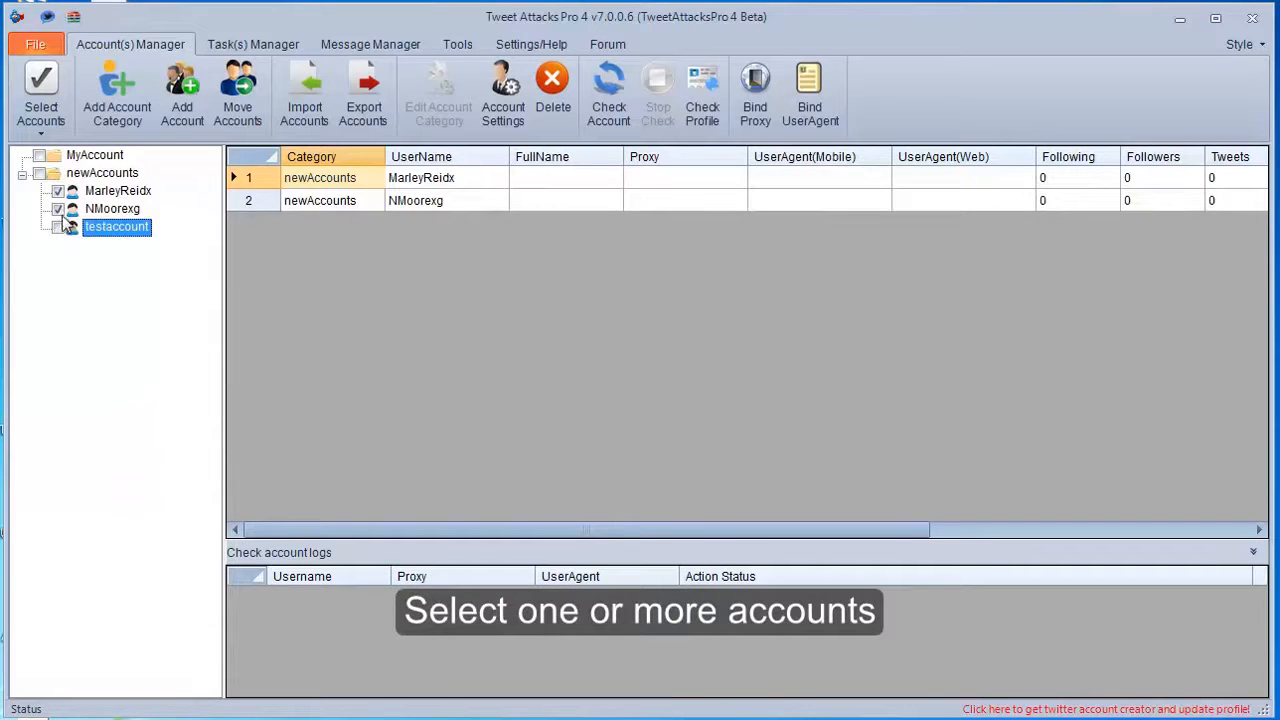
left_click(58, 210)
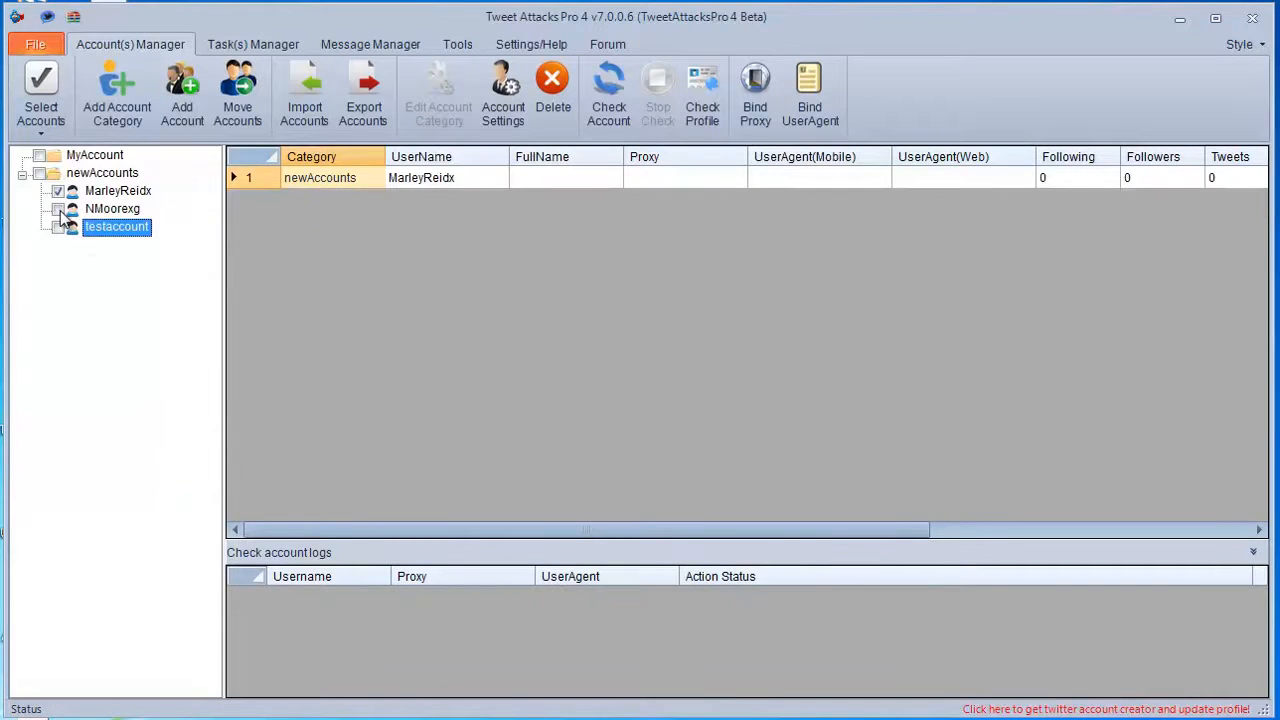
left_click(618, 116)
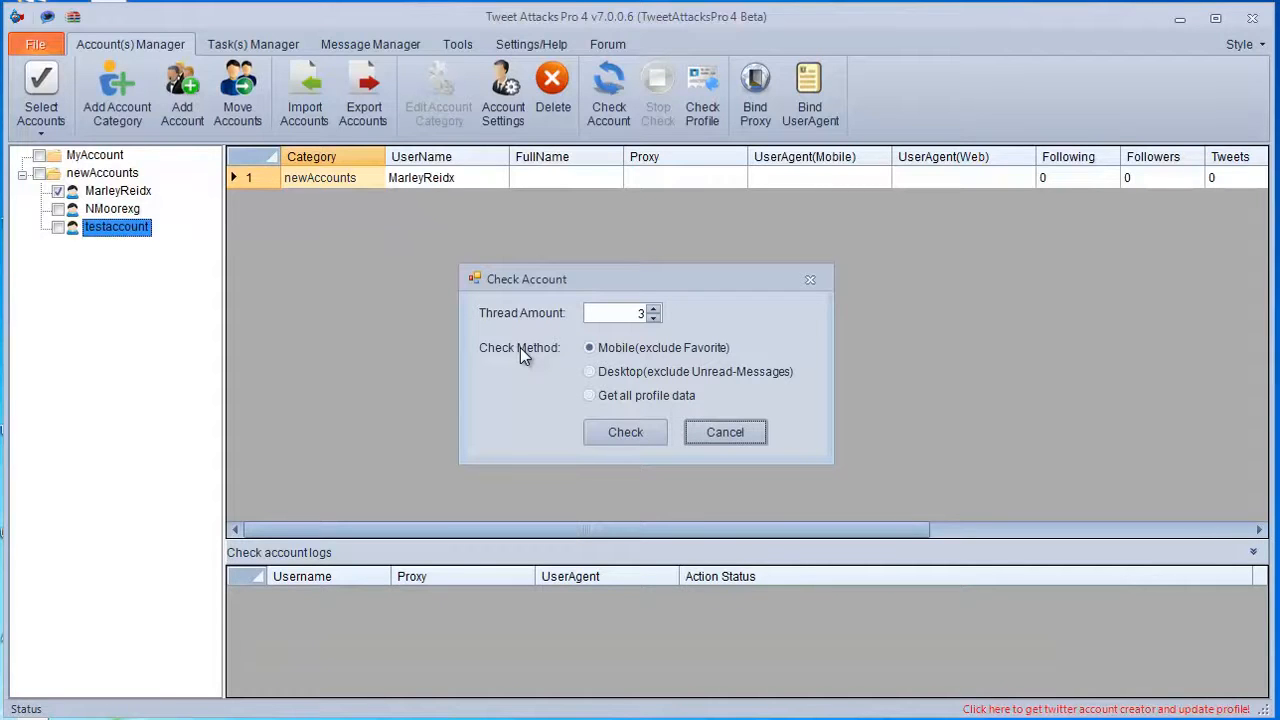
left_click(624, 348)
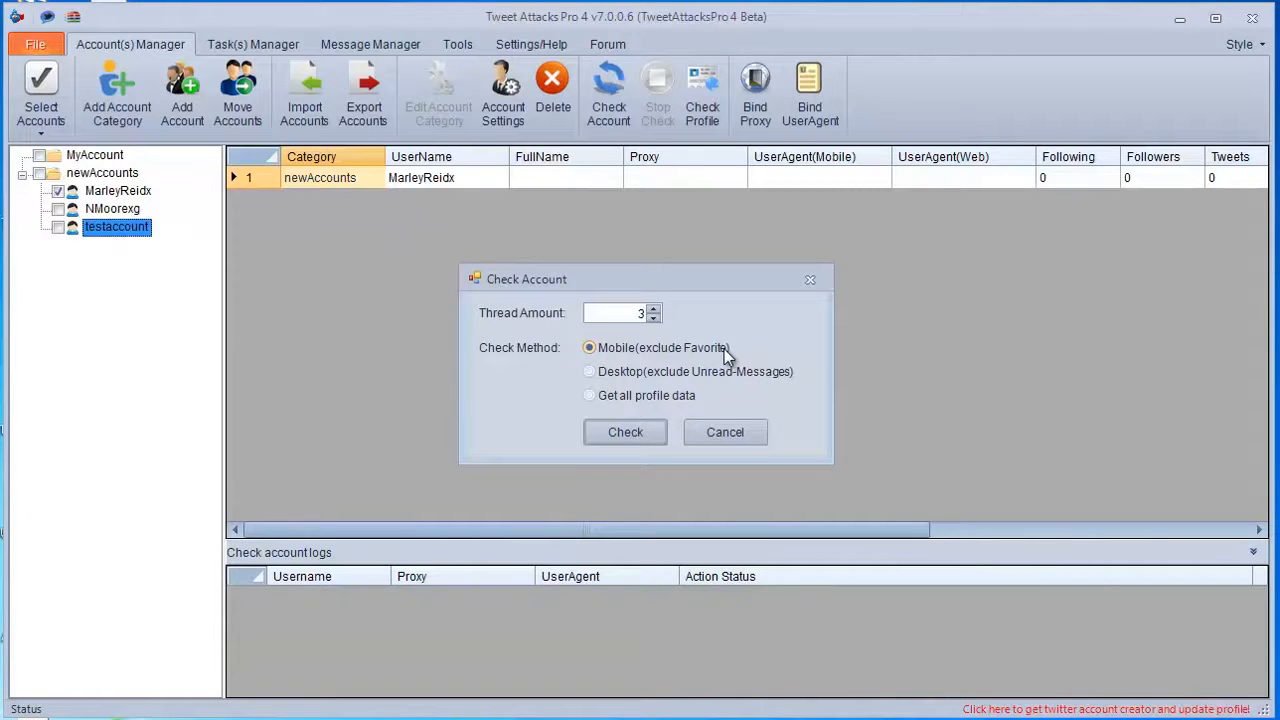
left_click(633, 378)
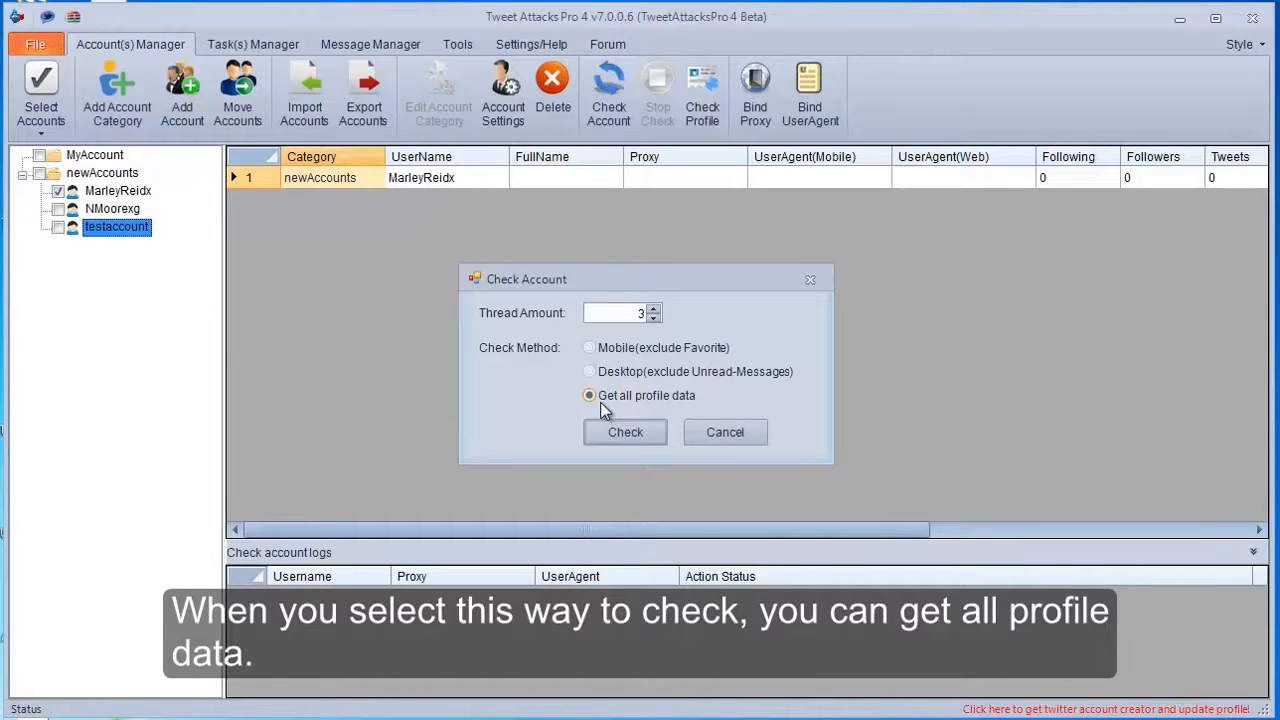
left_click(590, 349)
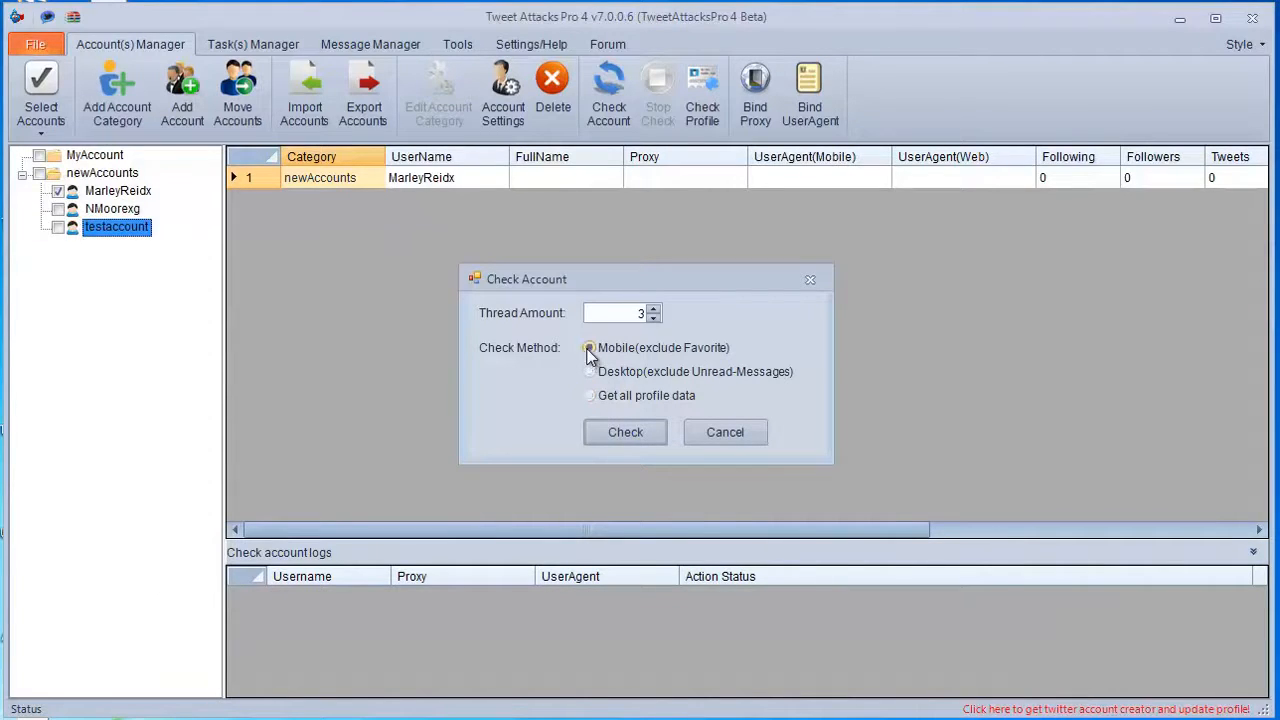
left_click(652, 318)
left_click(652, 318)
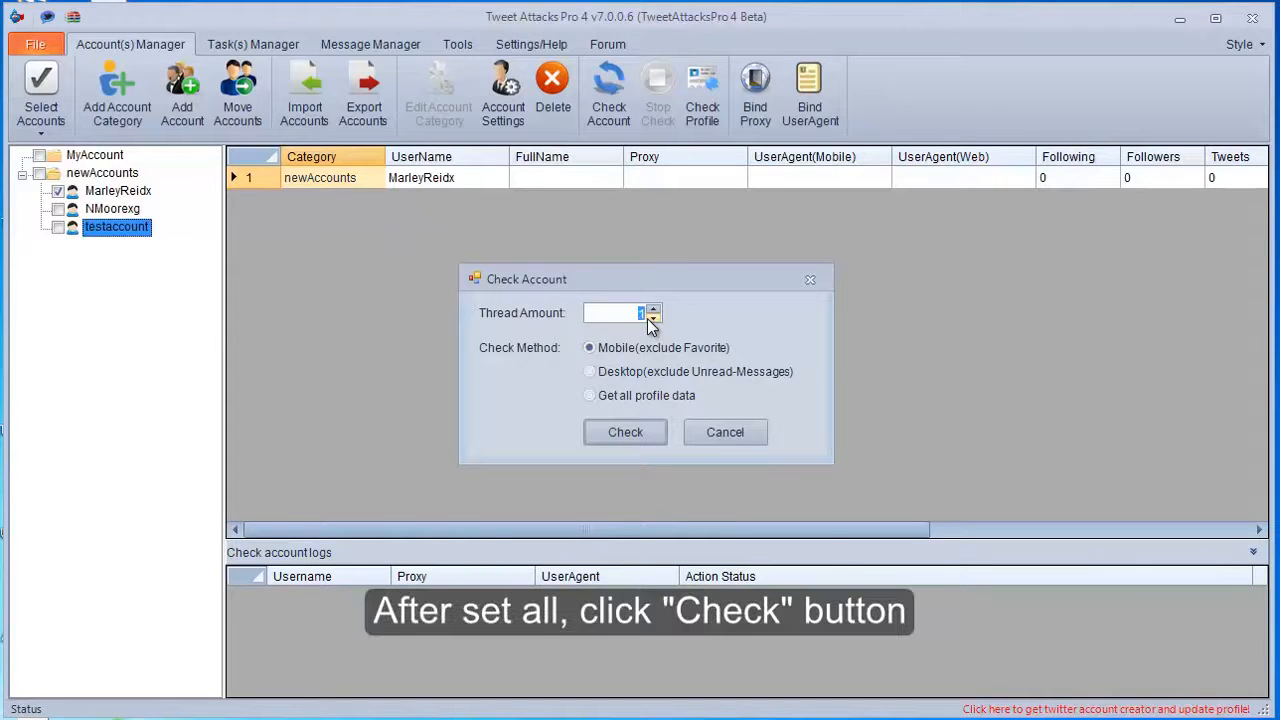
left_click(620, 433)
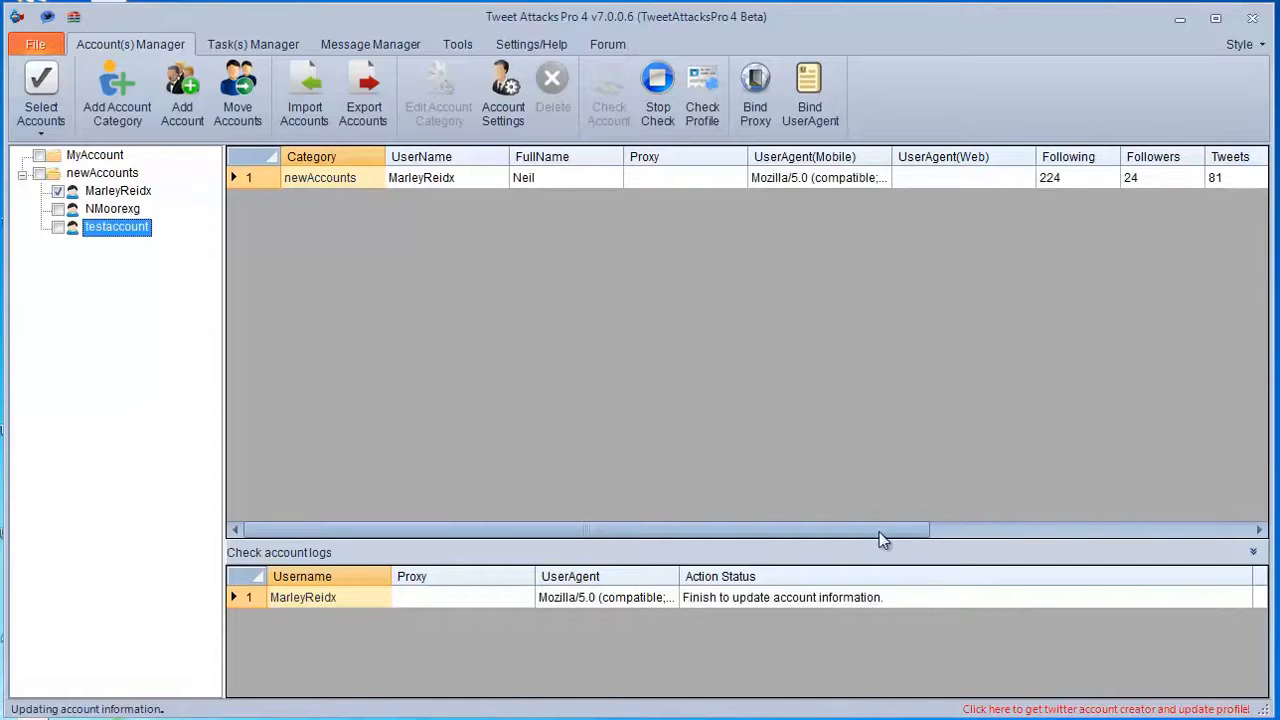
Step: Narrow the Proxy column and examine the checked account's profile data across the account table, through Unread_Messages and Status
left_click_drag(837, 530, 1088, 537)
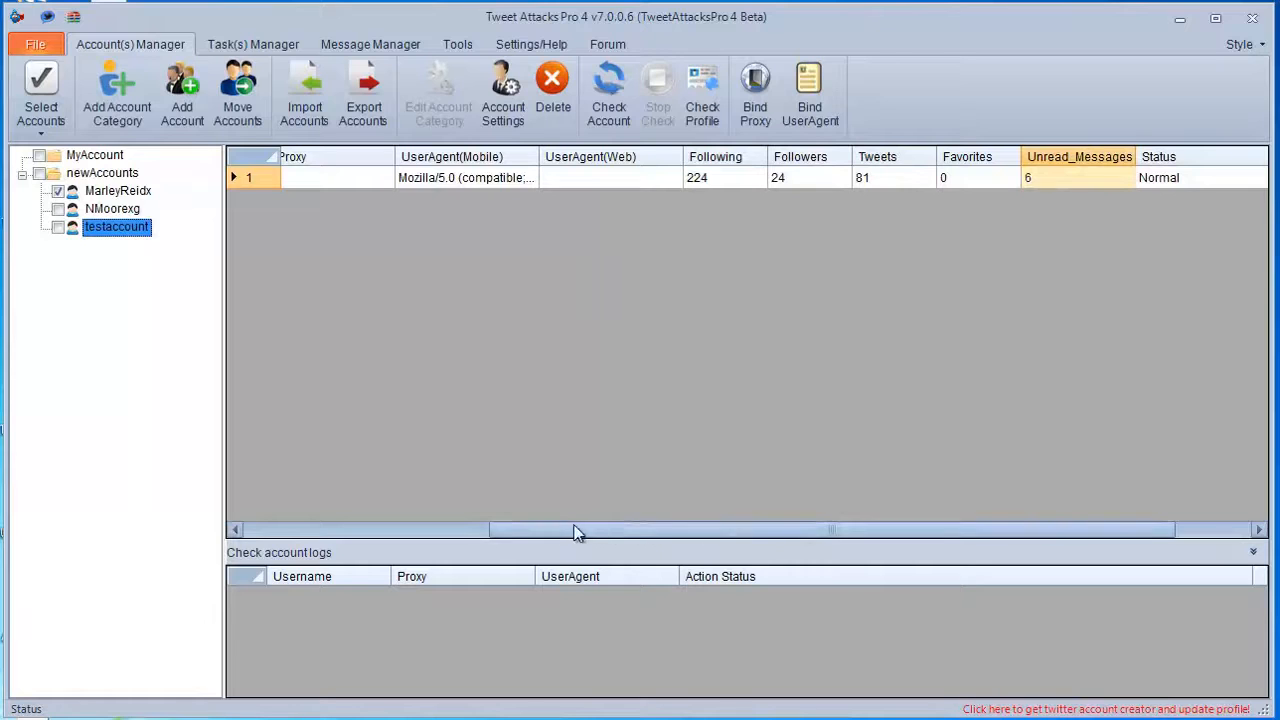
left_click_drag(569, 532, 513, 531)
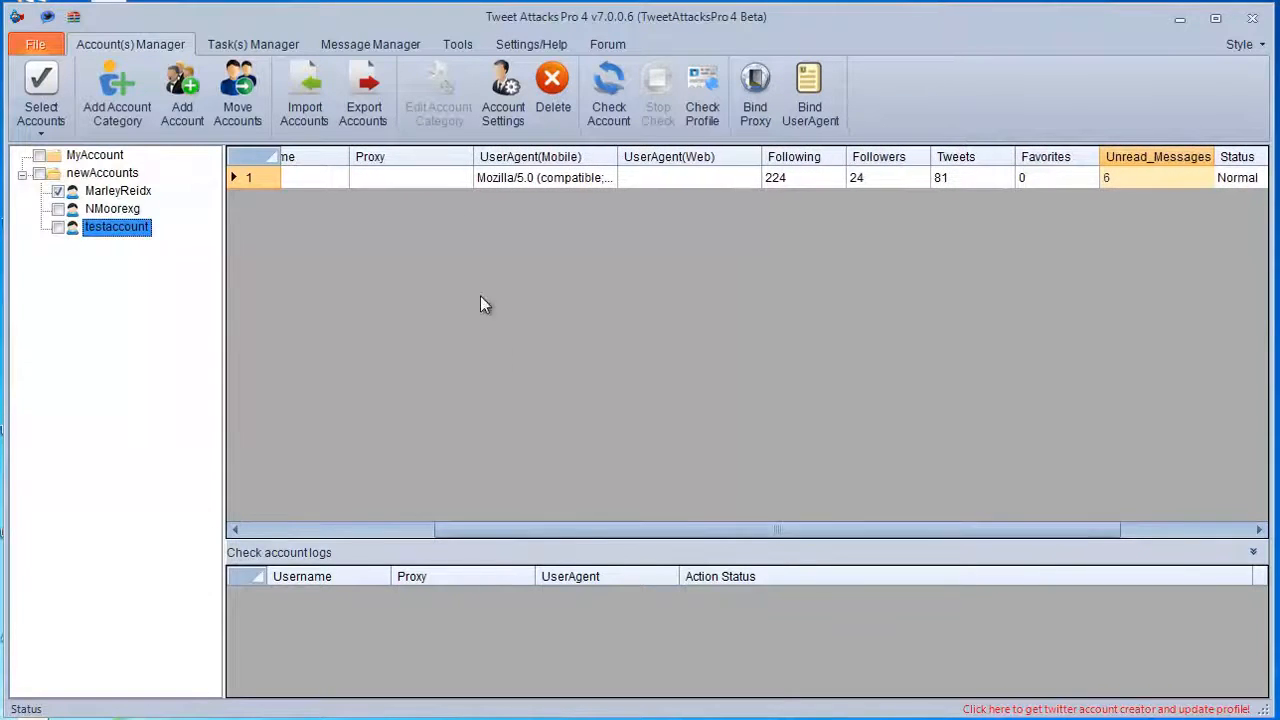
left_click_drag(448, 167, 404, 164)
left_click_drag(526, 533, 485, 525)
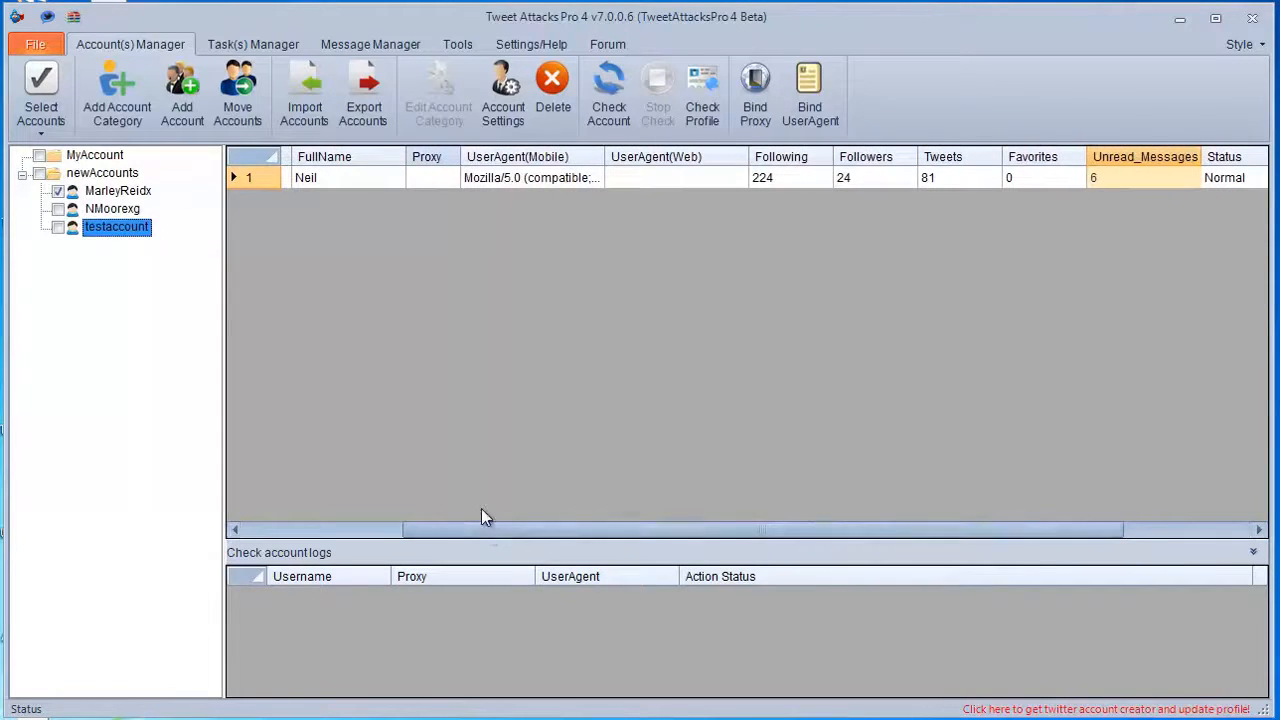
Step: Check the first two newAccounts accounts with the Desktop(exclude Unread-Messages) method and examine their Favorites values
left_click(58, 209)
left_click(606, 110)
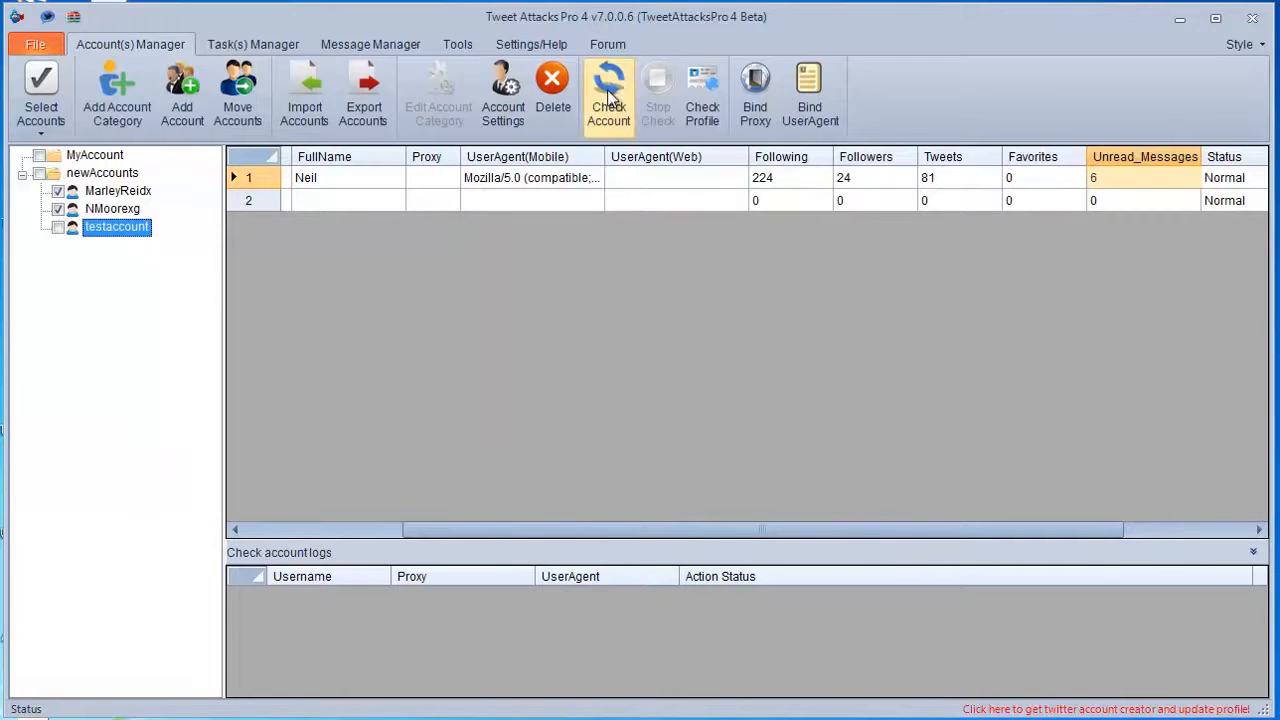
left_click(617, 373)
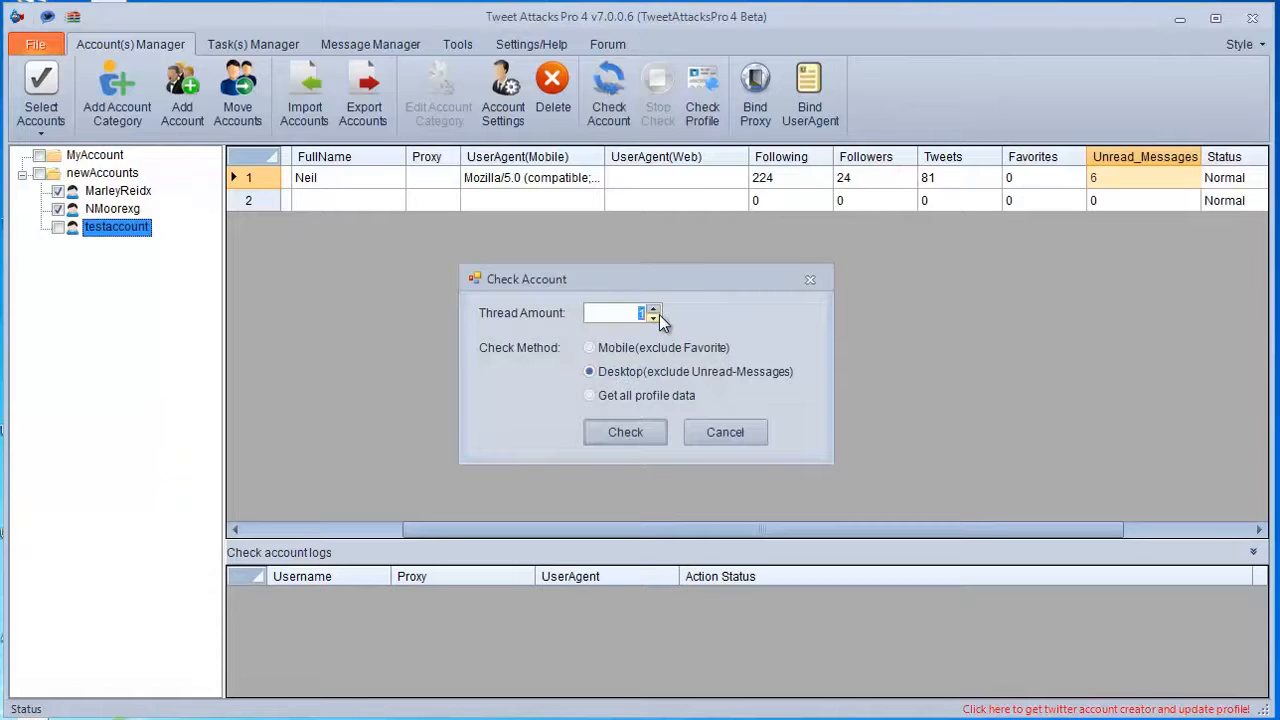
left_click(620, 431)
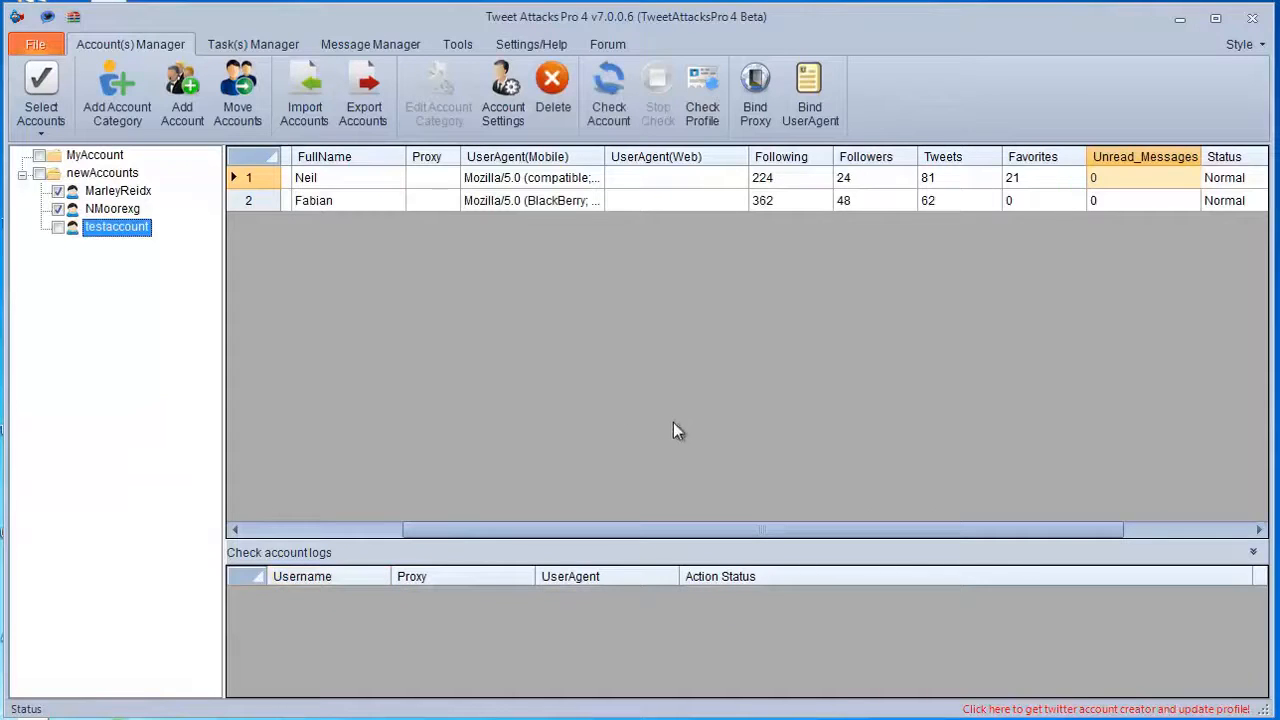
left_click(1024, 186)
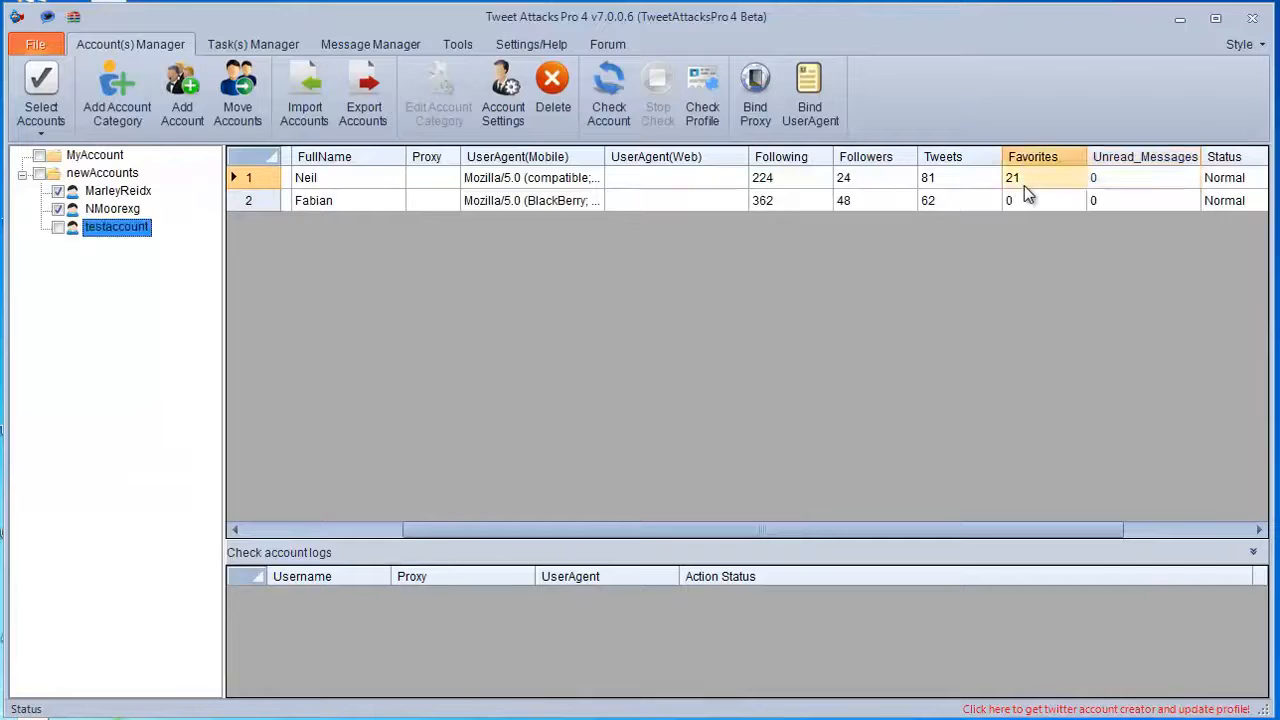
left_click(1024, 200)
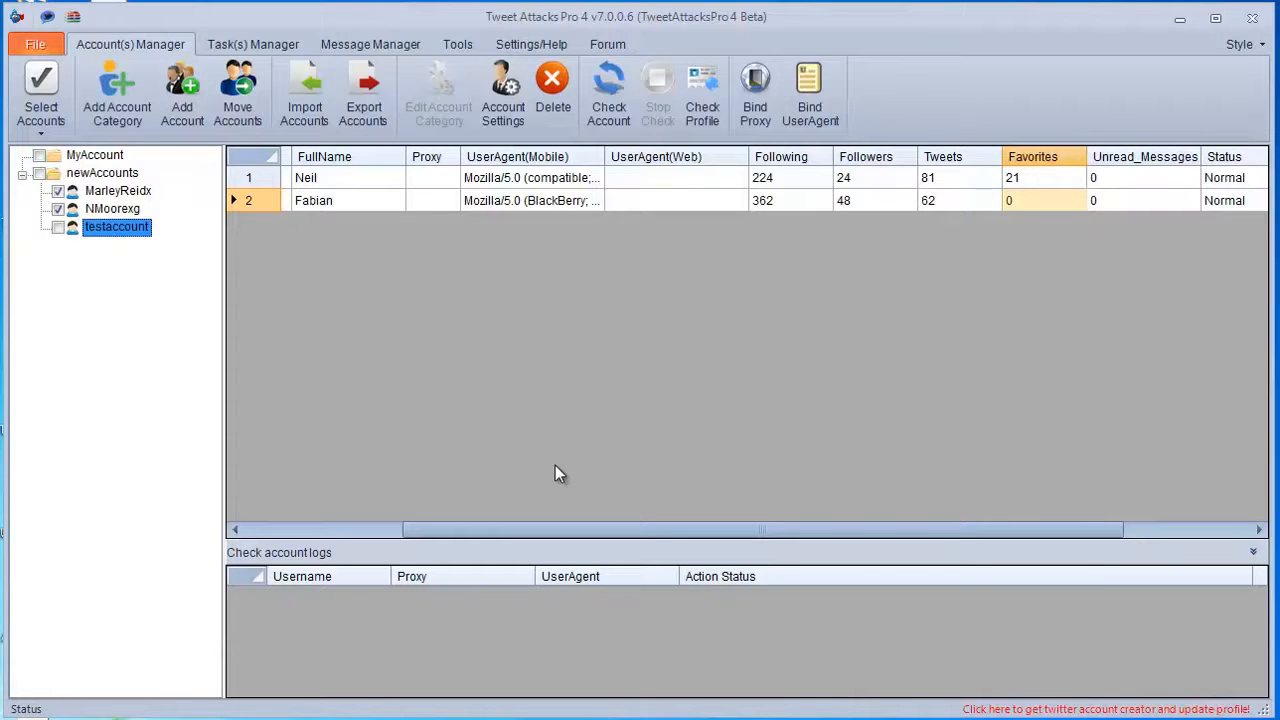
Step: Open proxy binding and enter IP 100.1.1.101 and port 202 for a new proxy
left_click(755, 95)
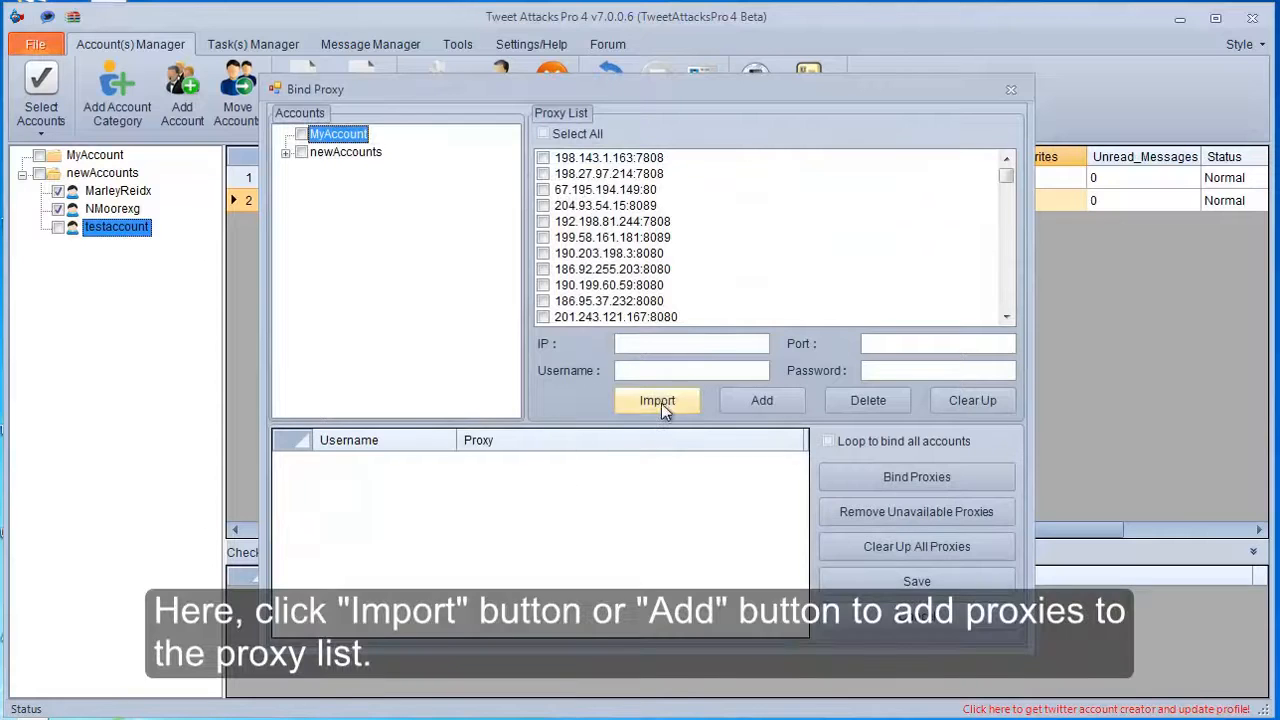
left_click(724, 347)
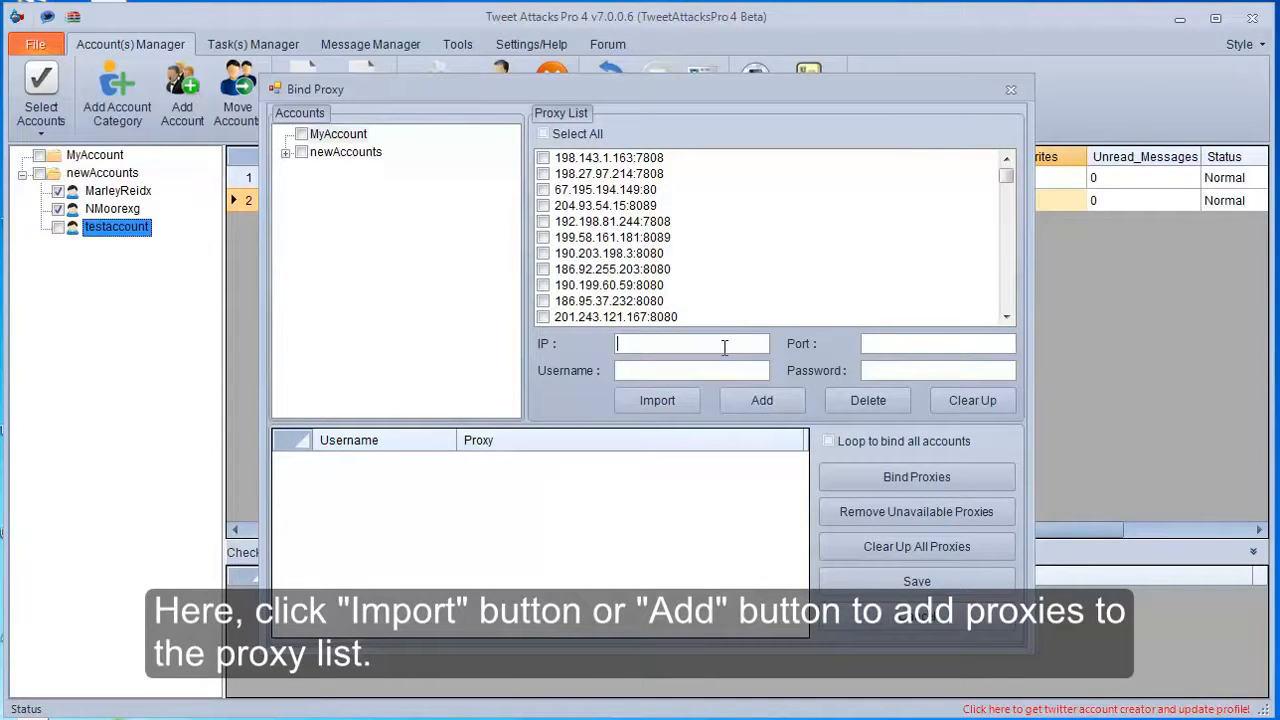
type("1")
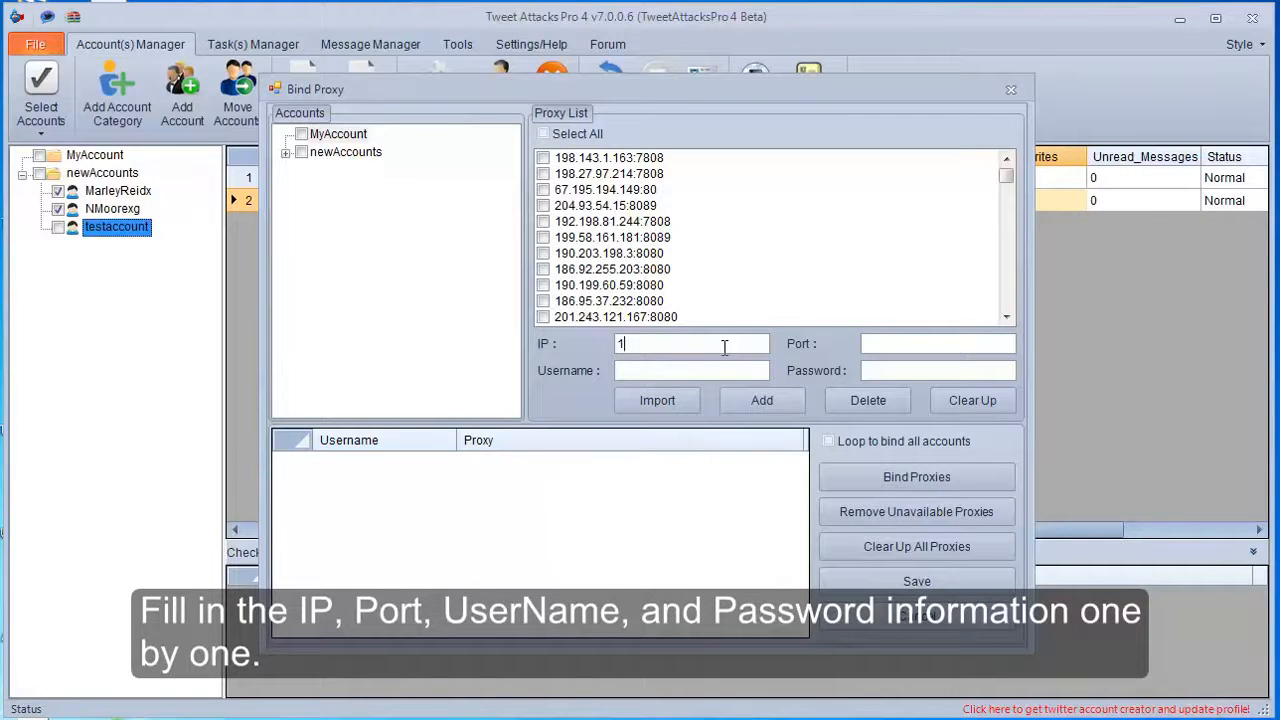
type("00.1.1.101")
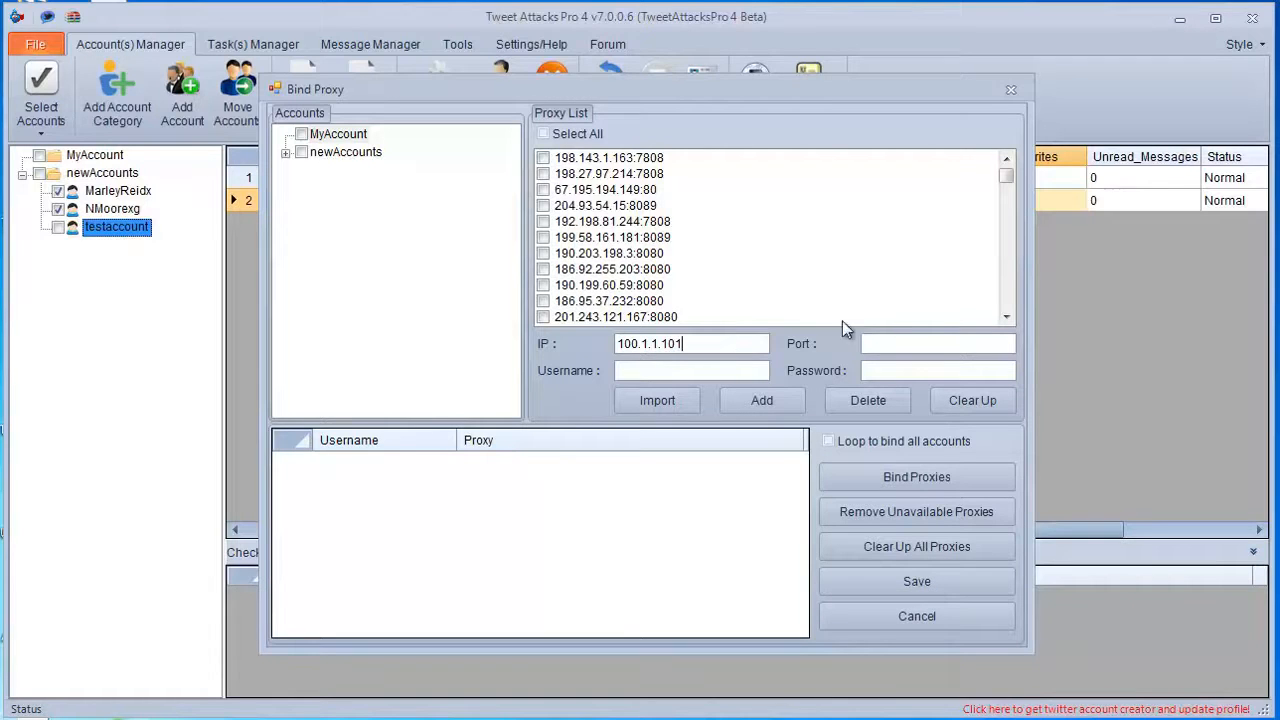
left_click(893, 339)
type("202")
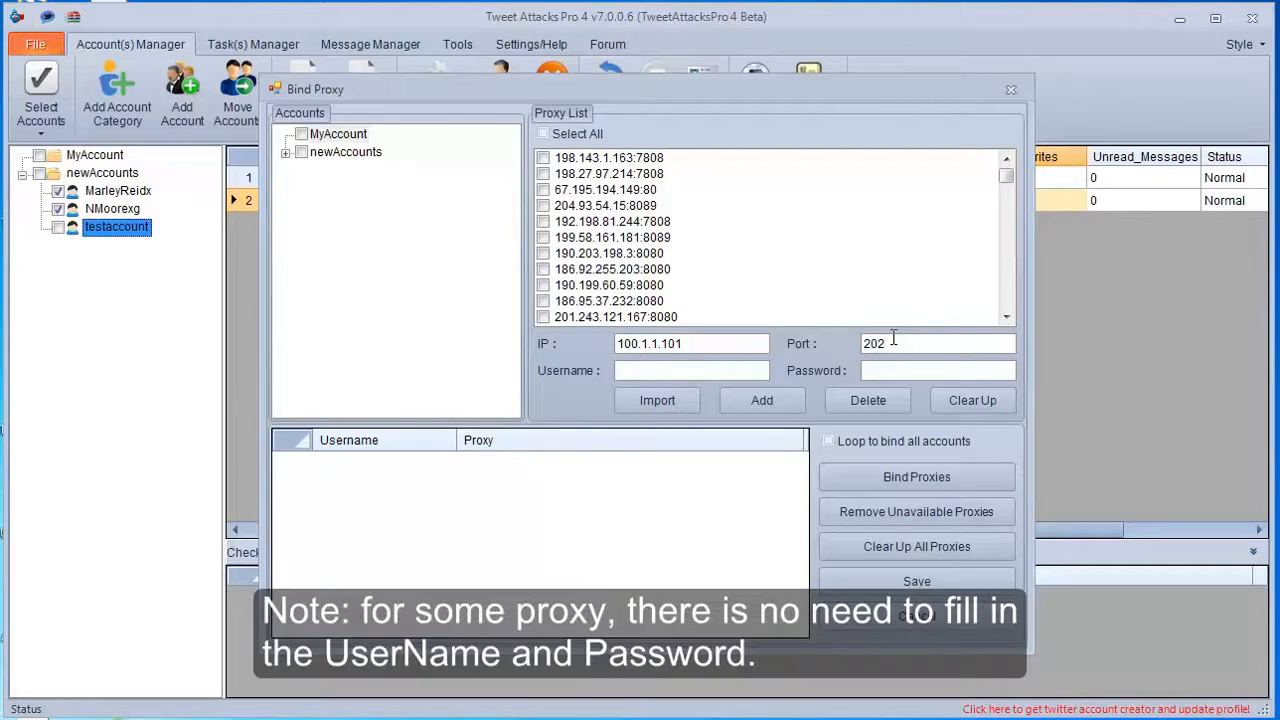
Step: Enter username myusername and the proxy password, add the proxy to the proxy list, and select its entry
left_click(734, 366)
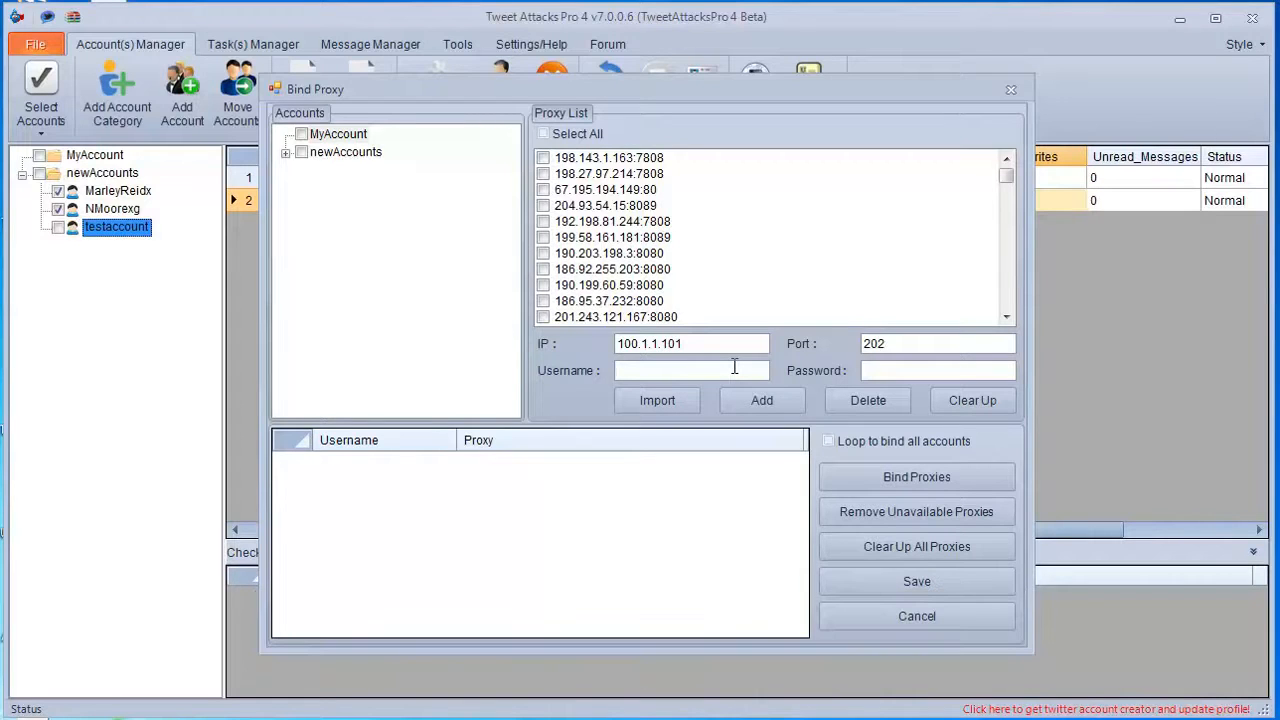
type("myusername")
left_click(890, 366)
type("mypassword")
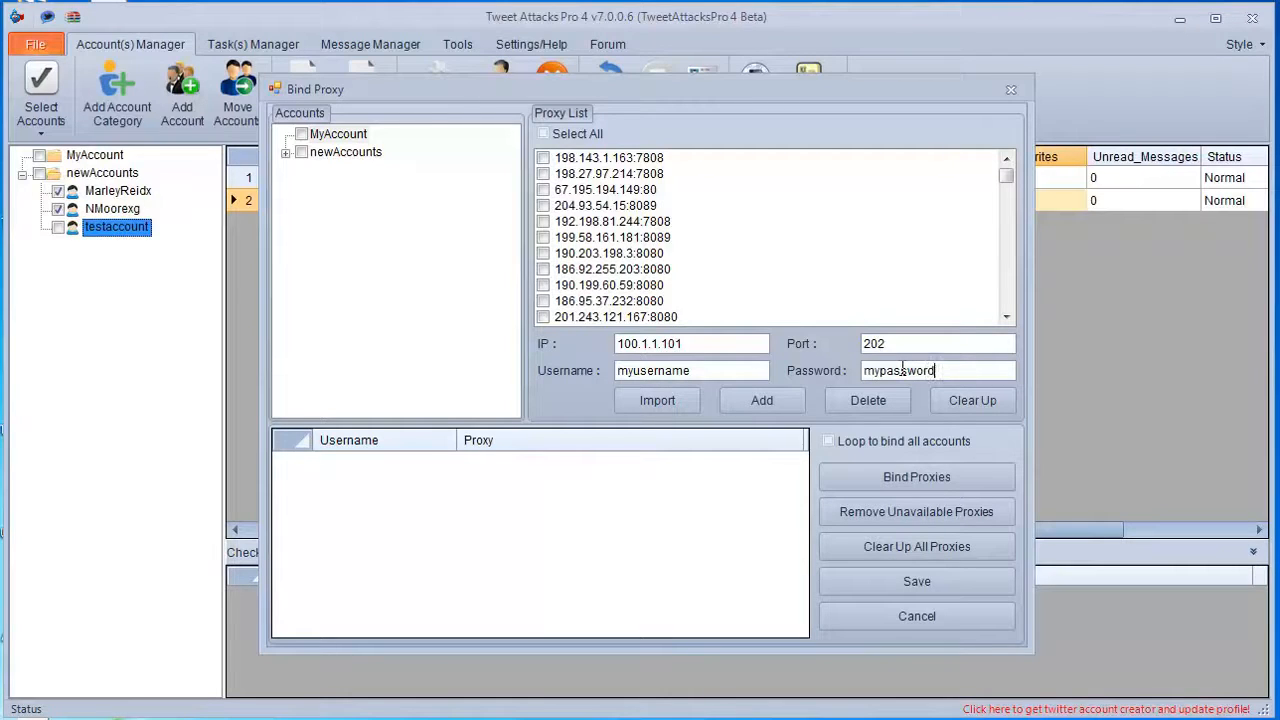
left_click(763, 402)
left_click_drag(1007, 175, 1005, 212)
left_click_drag(1005, 299, 1006, 306)
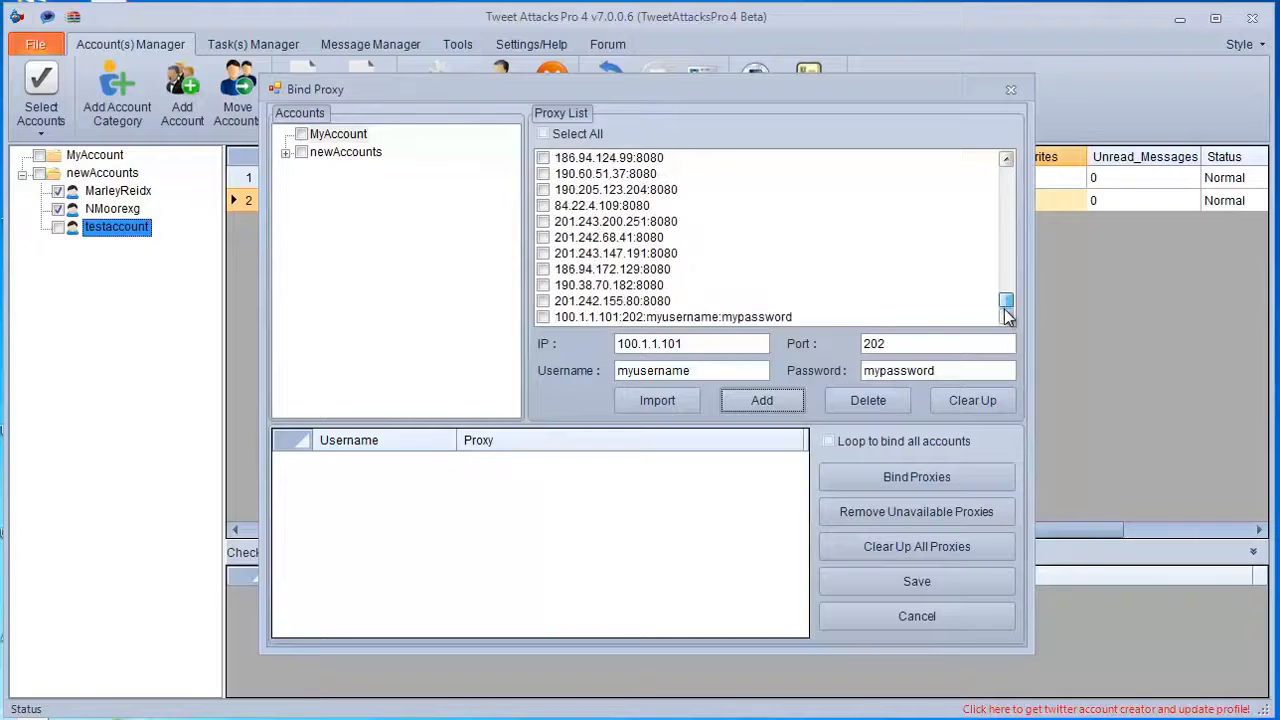
left_click(688, 317)
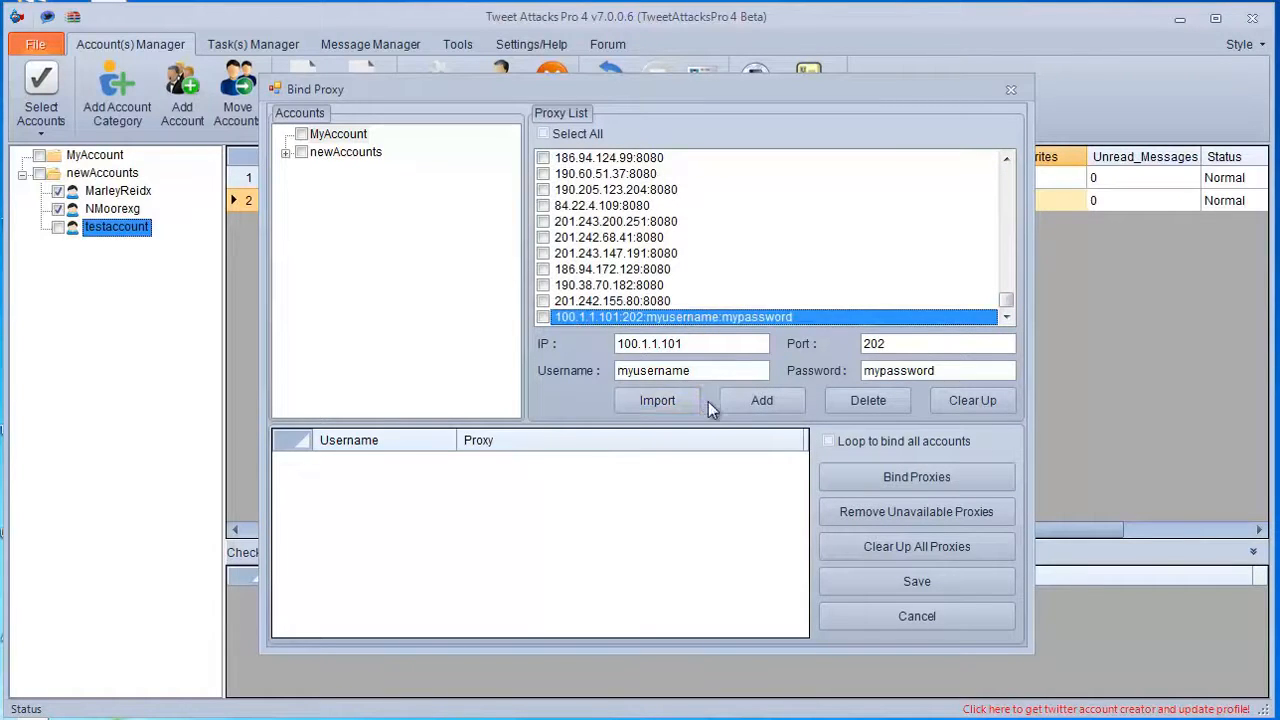
Step: Bind the new 100.1.1.101:202 proxy to the first newAccounts account without skipping already bound accounts, and save the binding
left_click(286, 152)
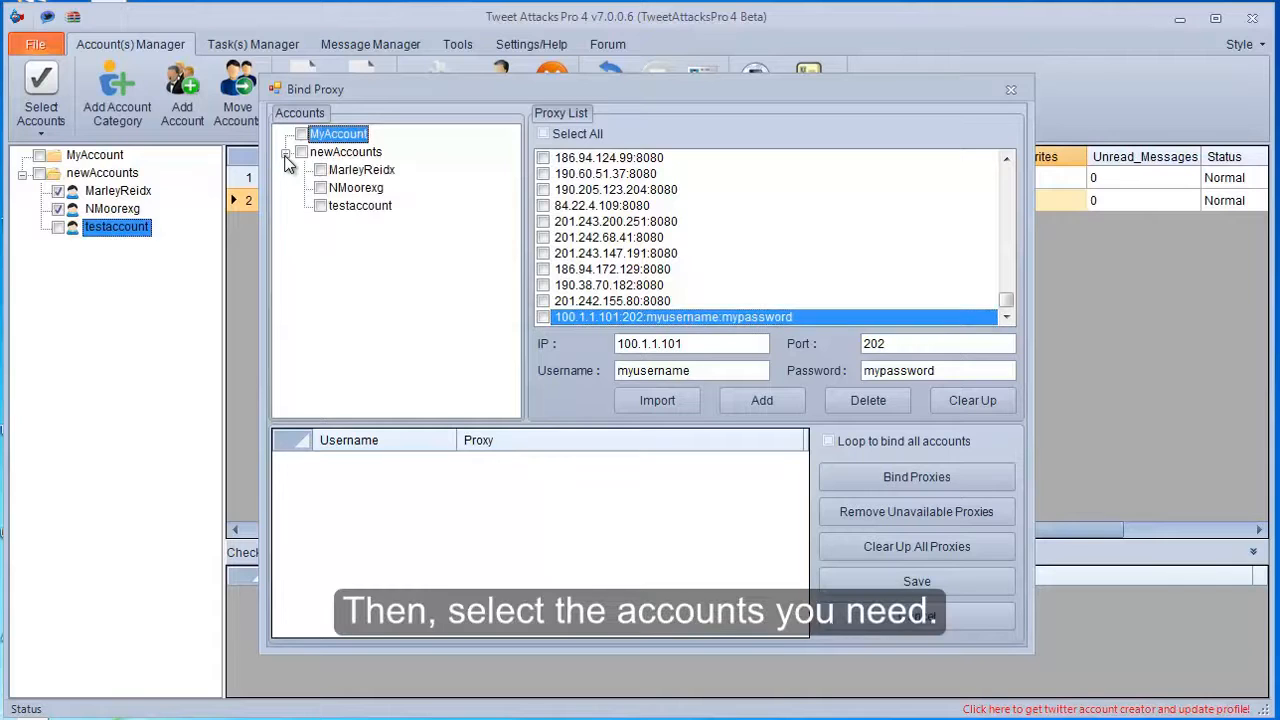
left_click(320, 170)
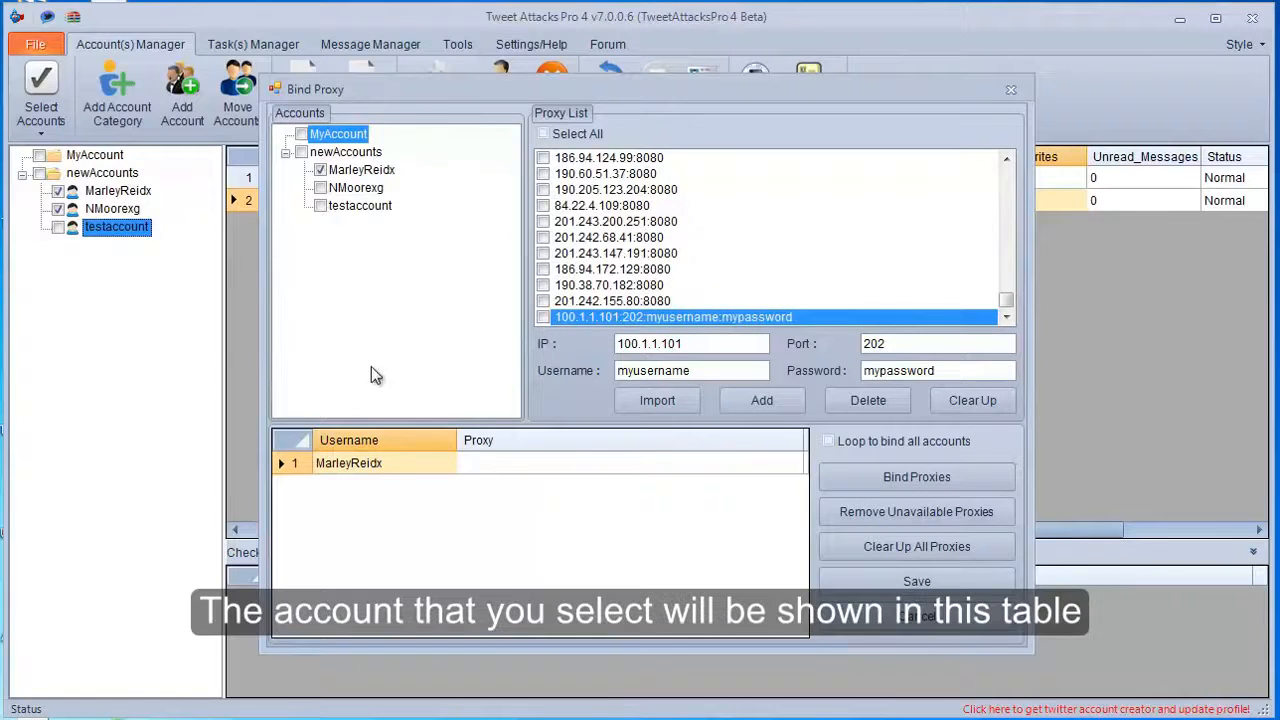
left_click(389, 466)
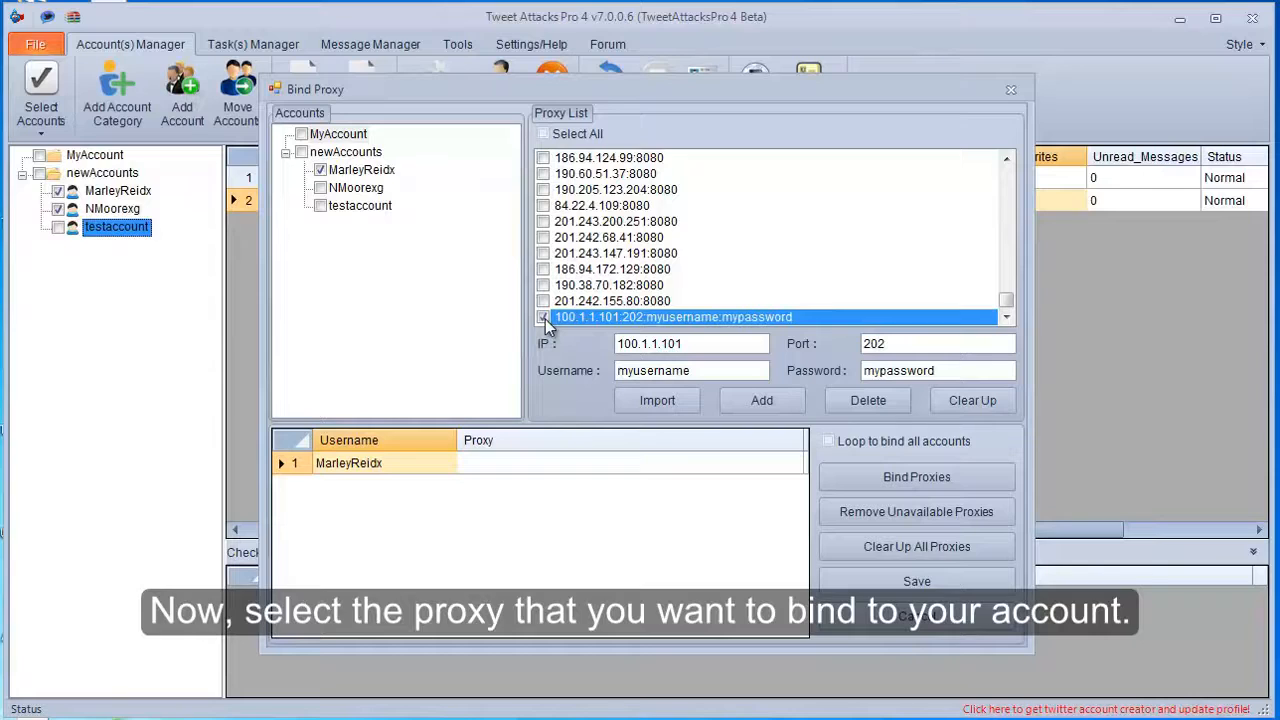
left_click(918, 477)
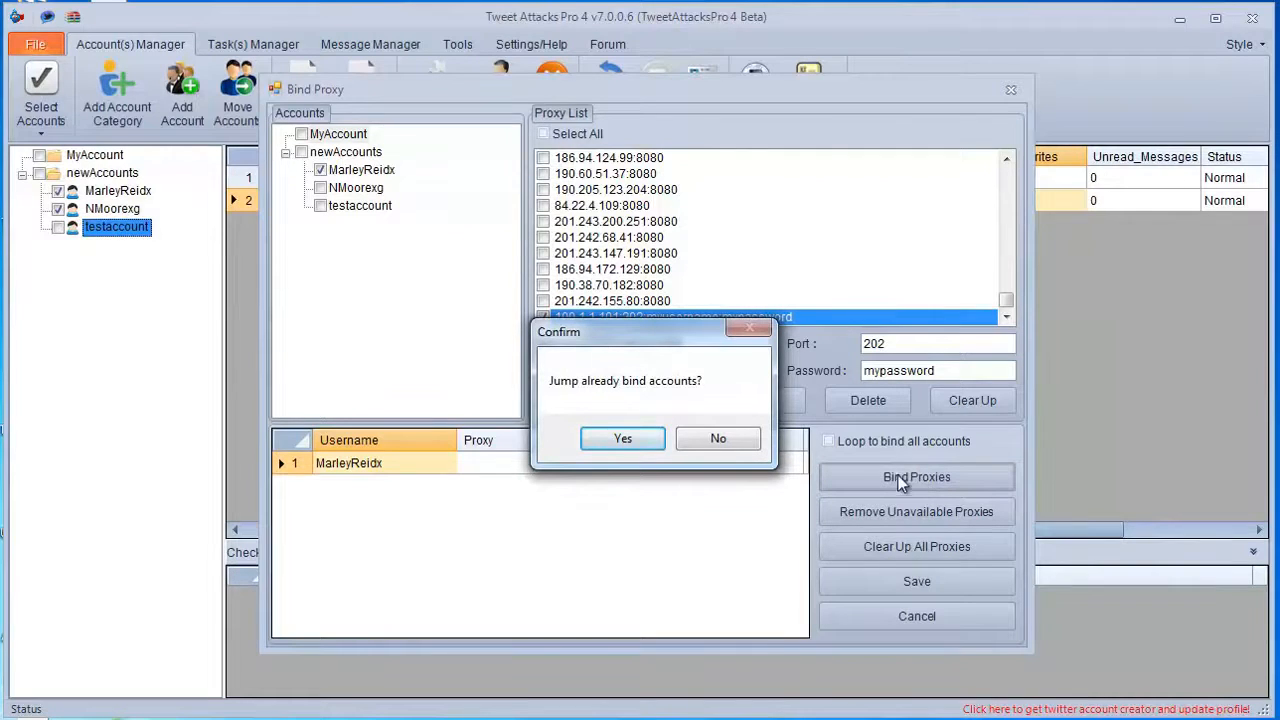
left_click(718, 438)
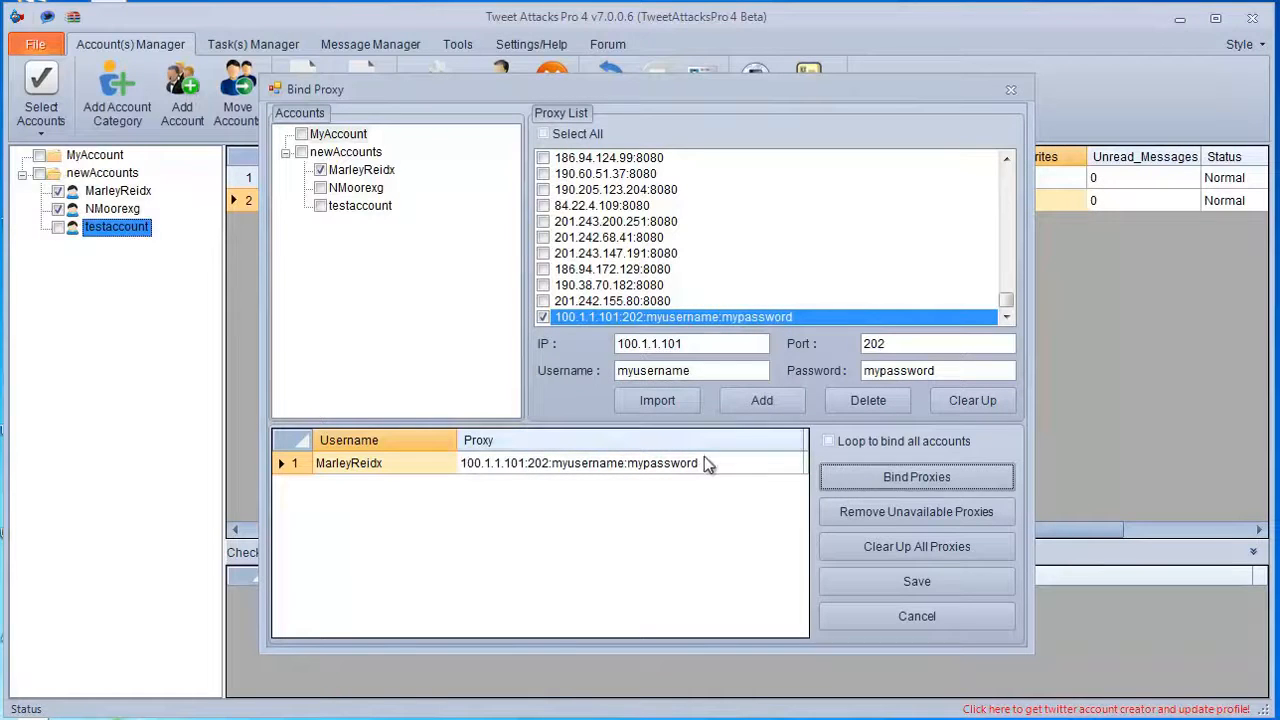
left_click(693, 461)
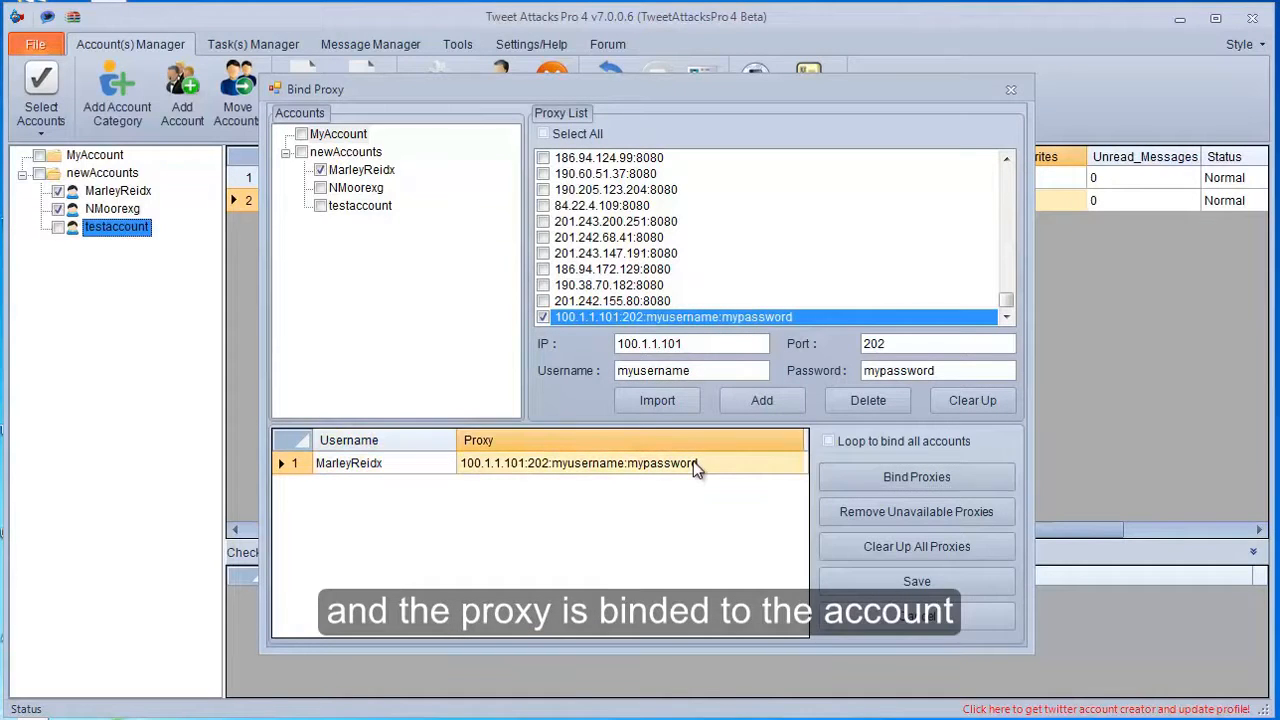
left_click(884, 583)
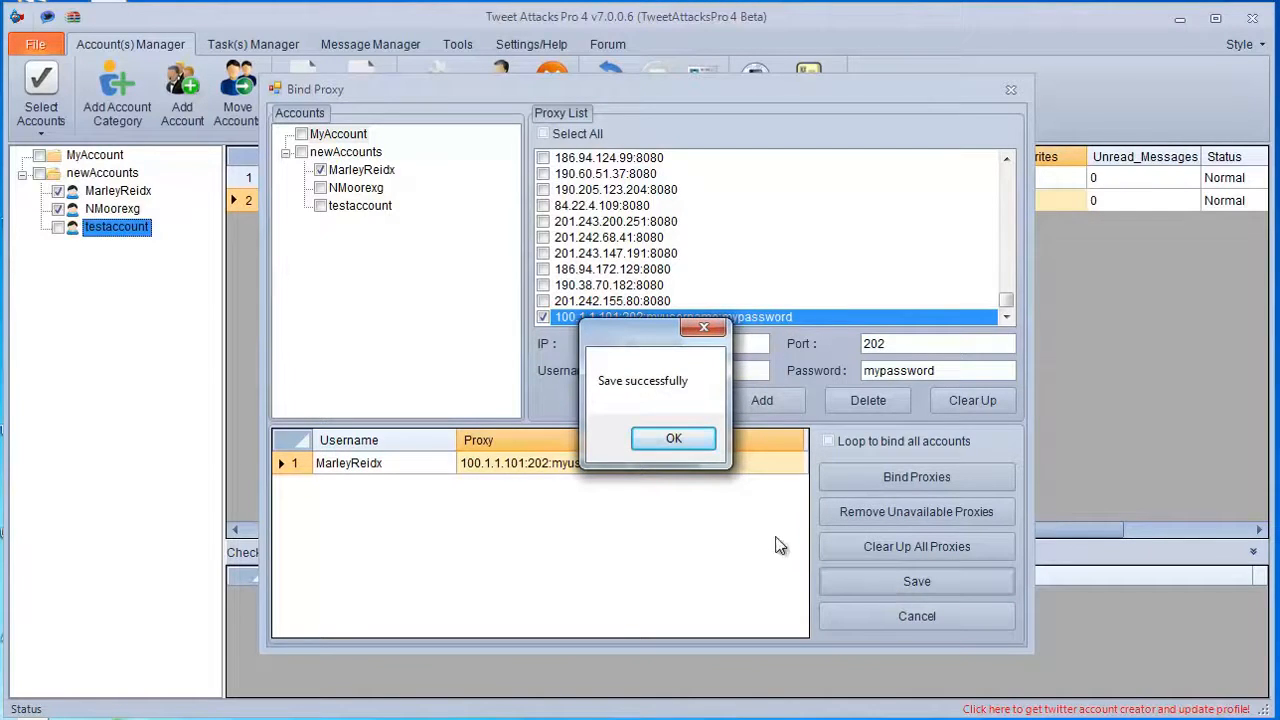
Step: Close the proxy binding dialog, widen the Proxy column, and examine the proxy bound to the first newAccounts account
left_click(673, 439)
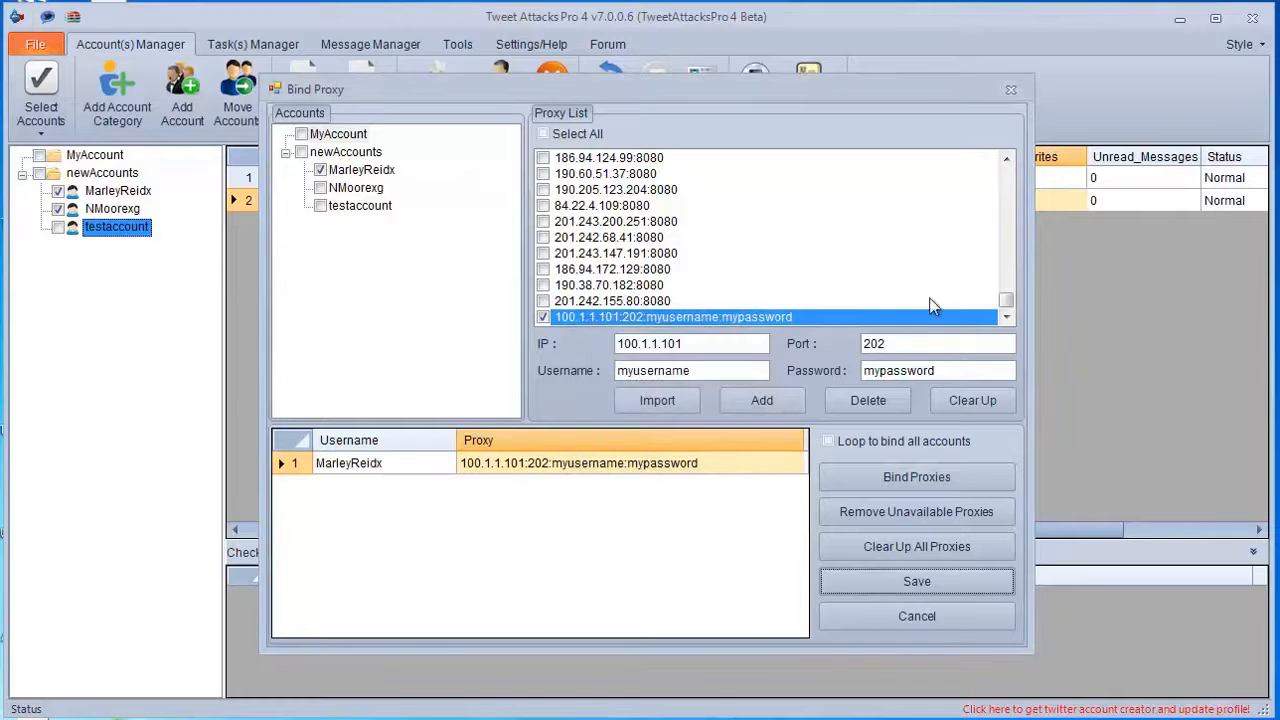
left_click(1012, 90)
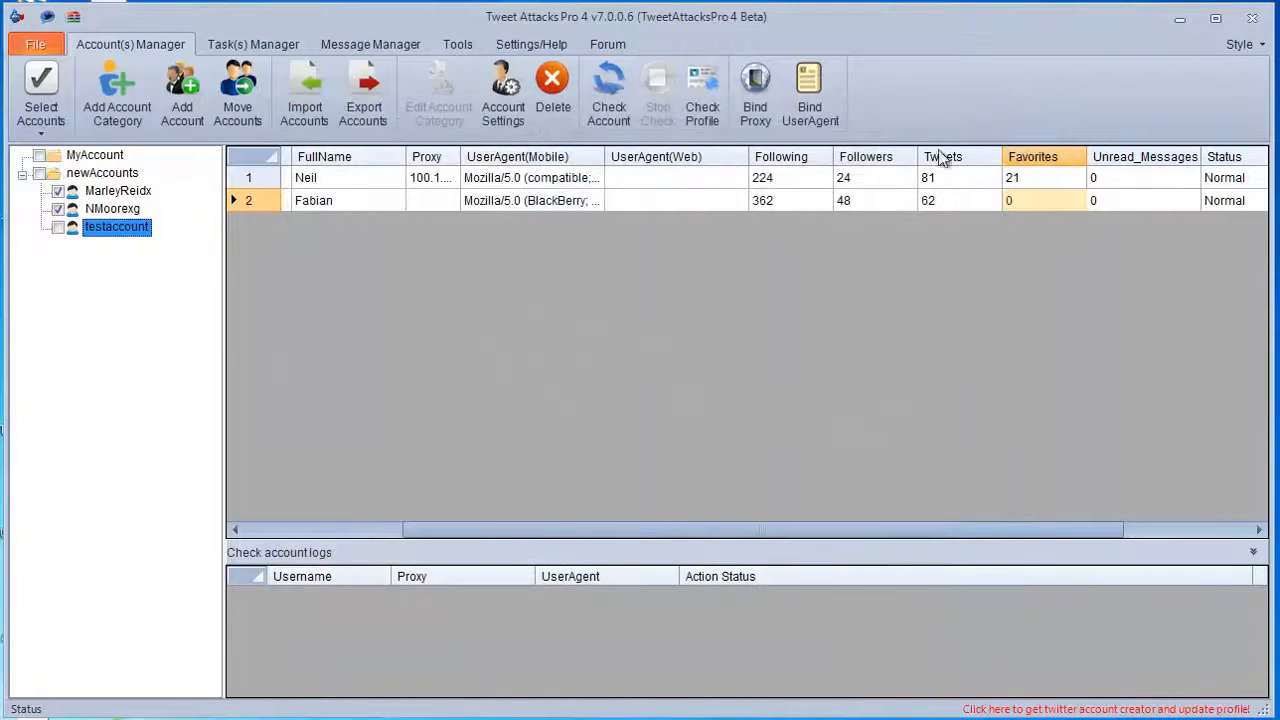
left_click(445, 178)
left_click_drag(460, 156, 660, 154)
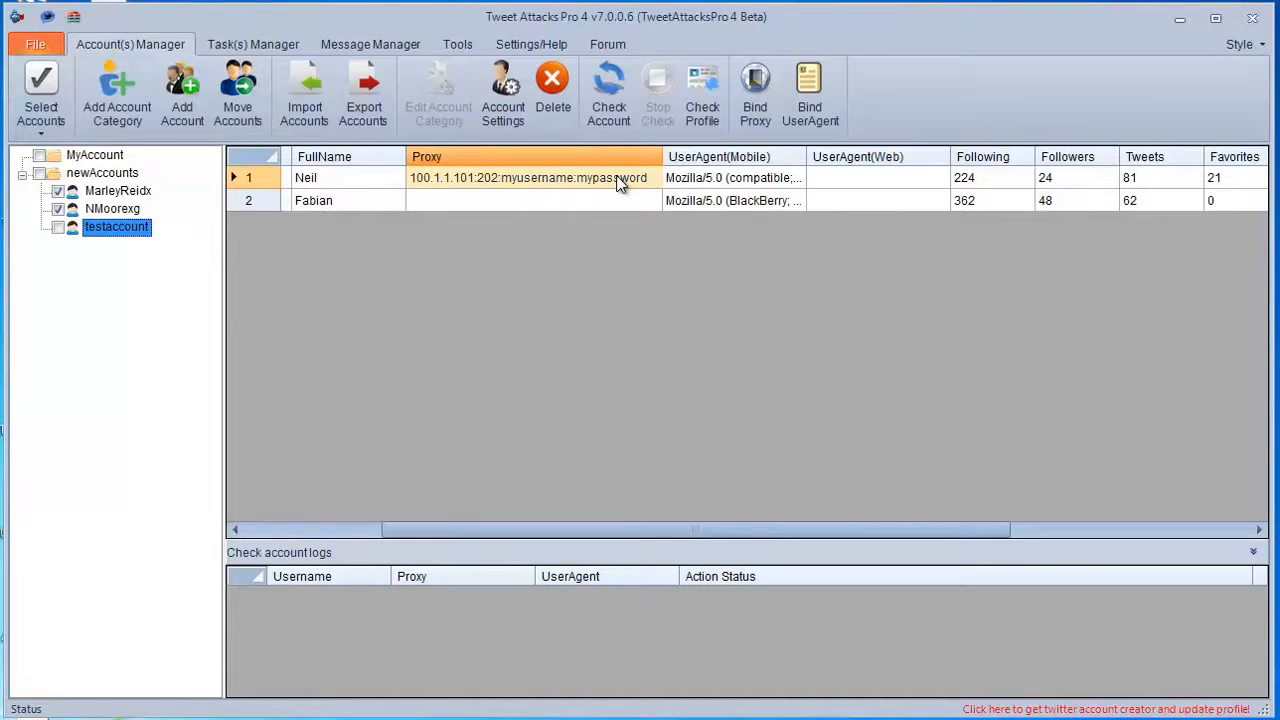
left_click_drag(580, 529, 440, 551)
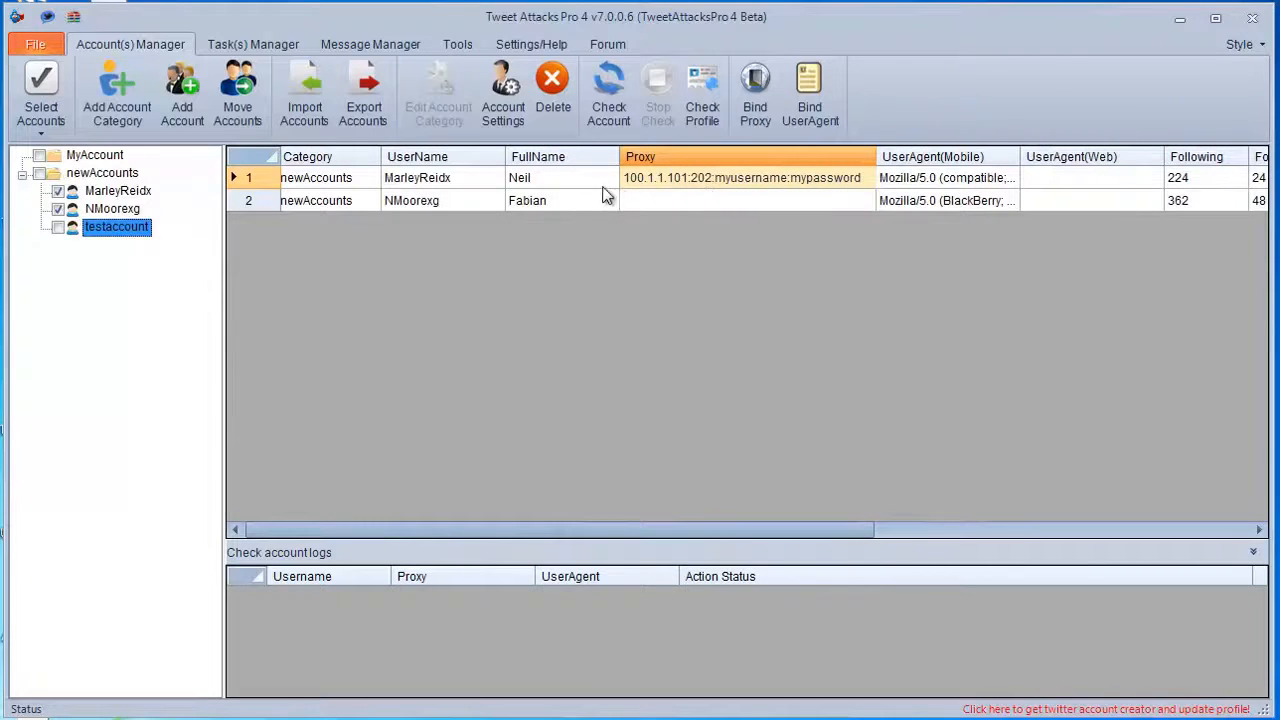
Step: In the second newAccounts account's settings, set the proxy to 100.10.1.101:80 with username and the proxy password, update it, and check its Proxy entry
left_click(124, 210)
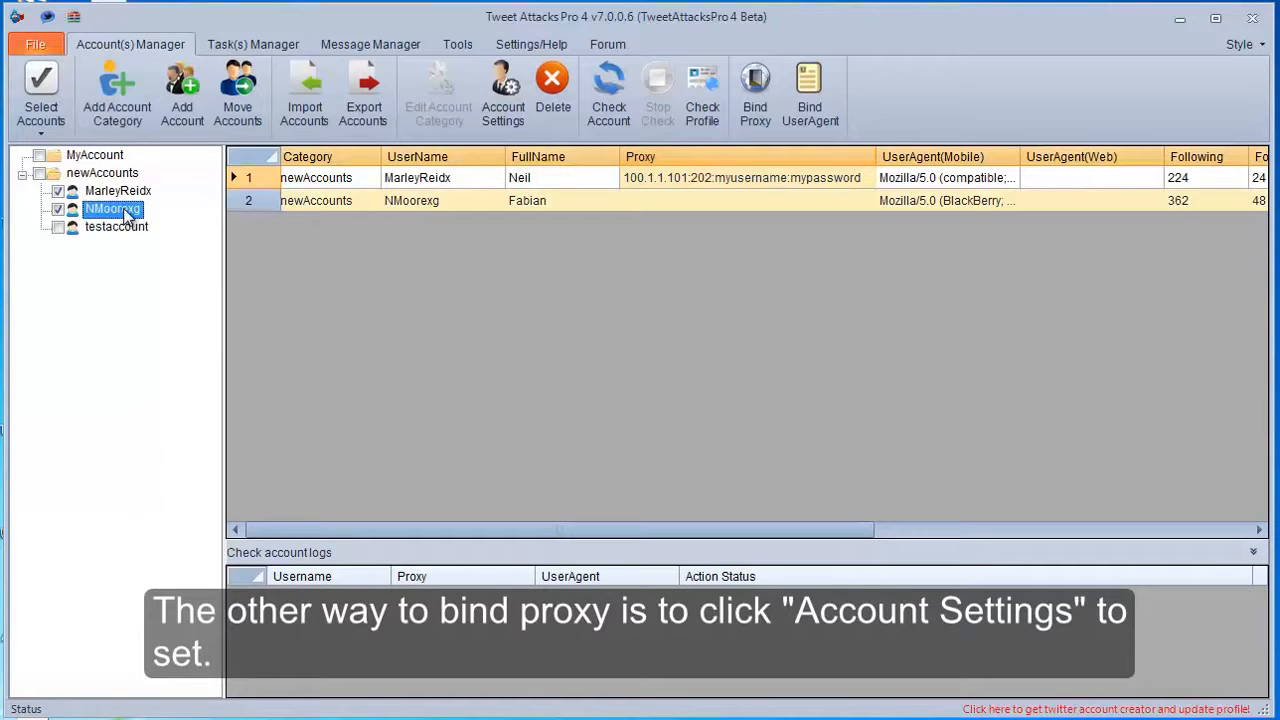
left_click(511, 111)
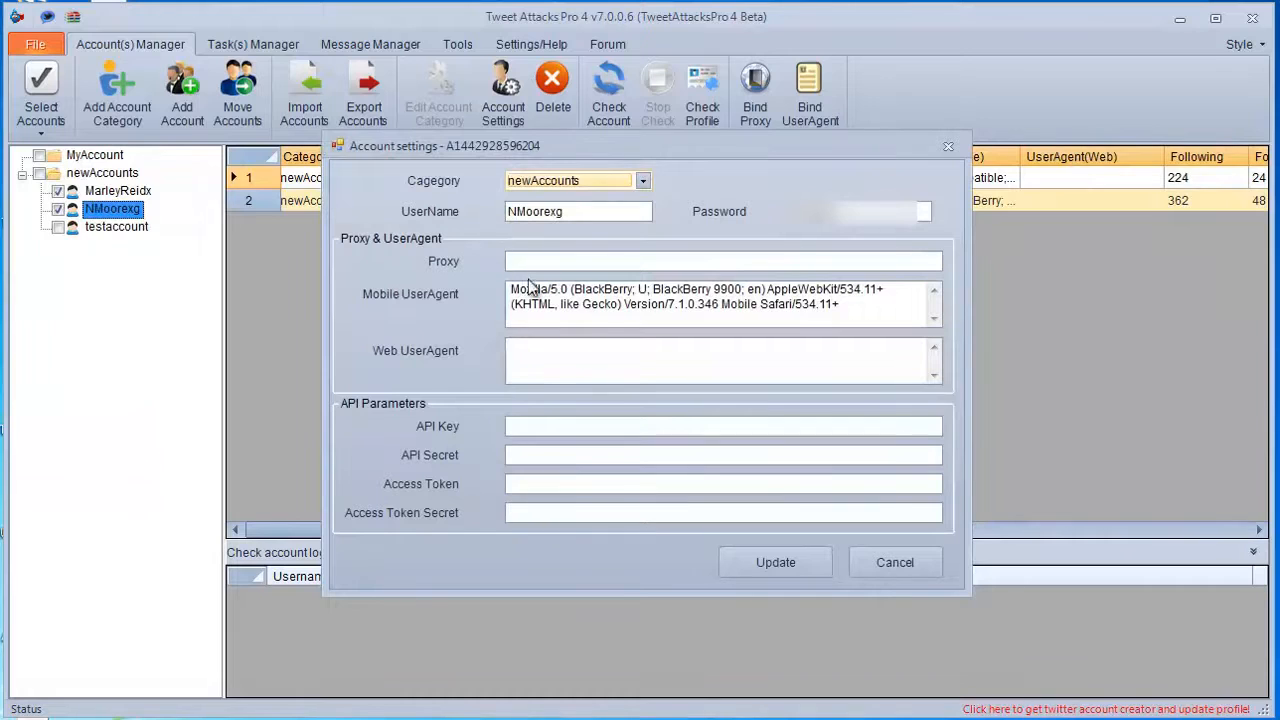
left_click(537, 266)
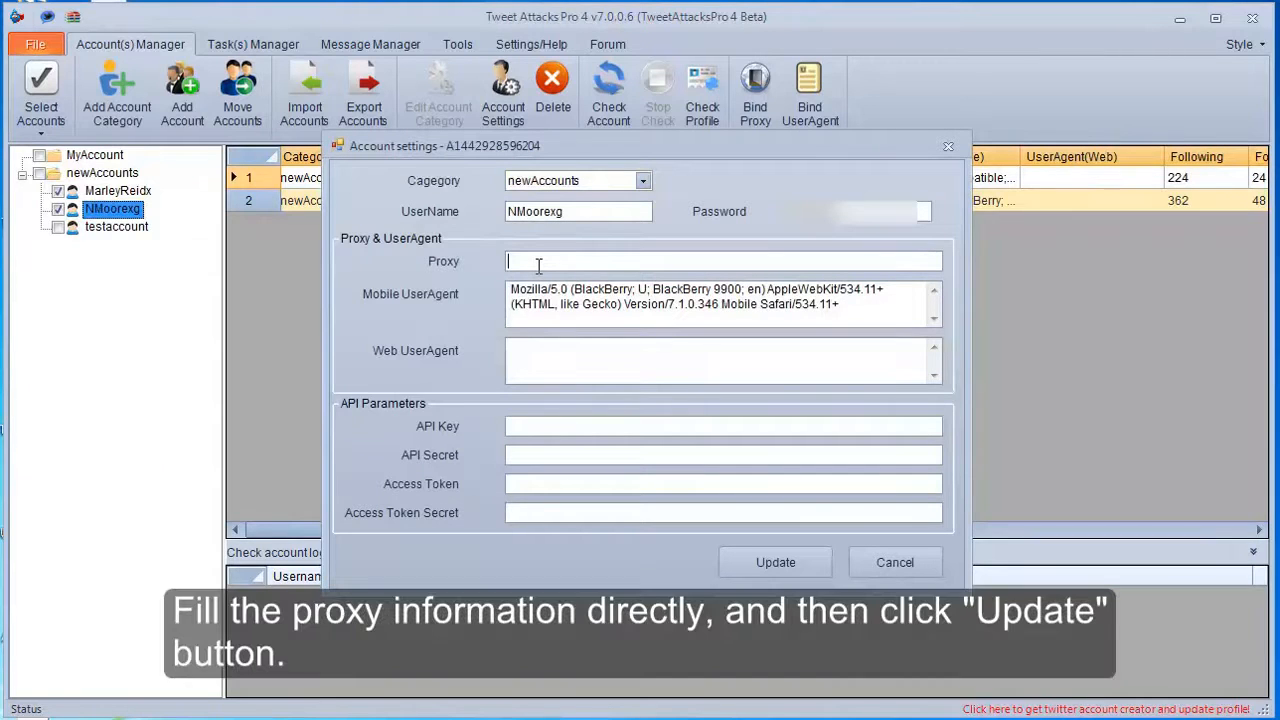
type("100.10.1.101")
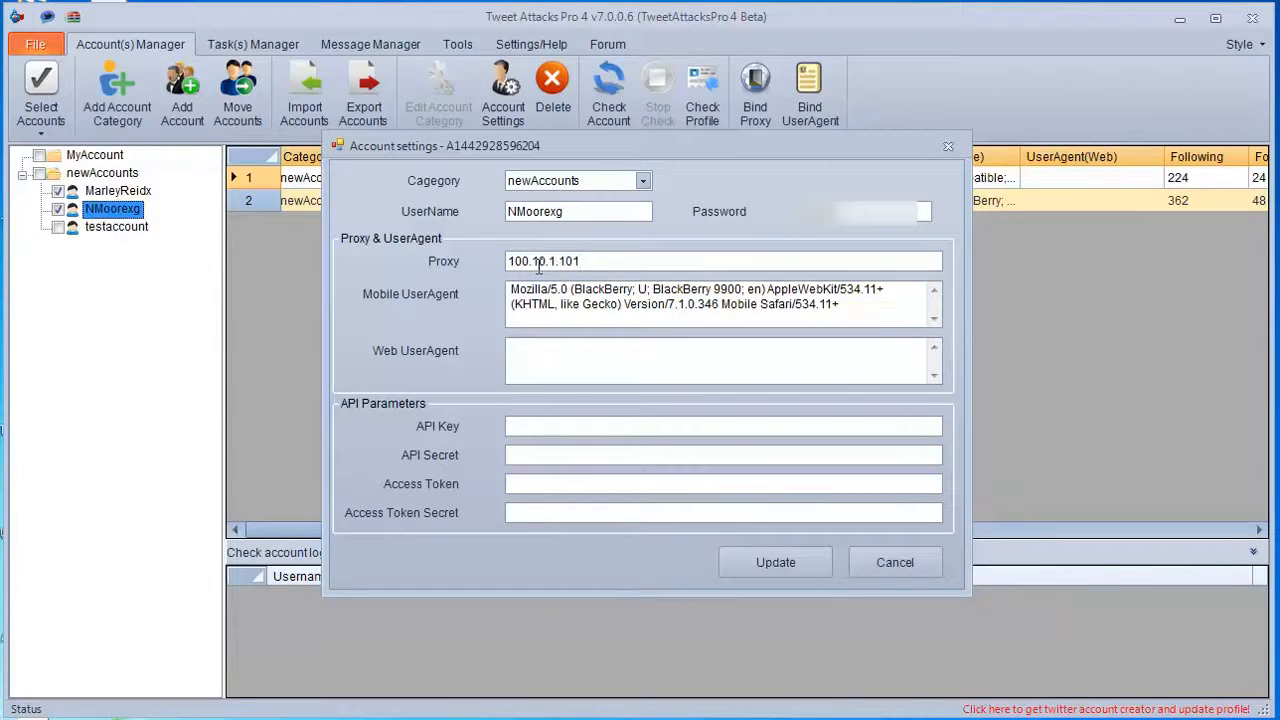
type(":80:username:password")
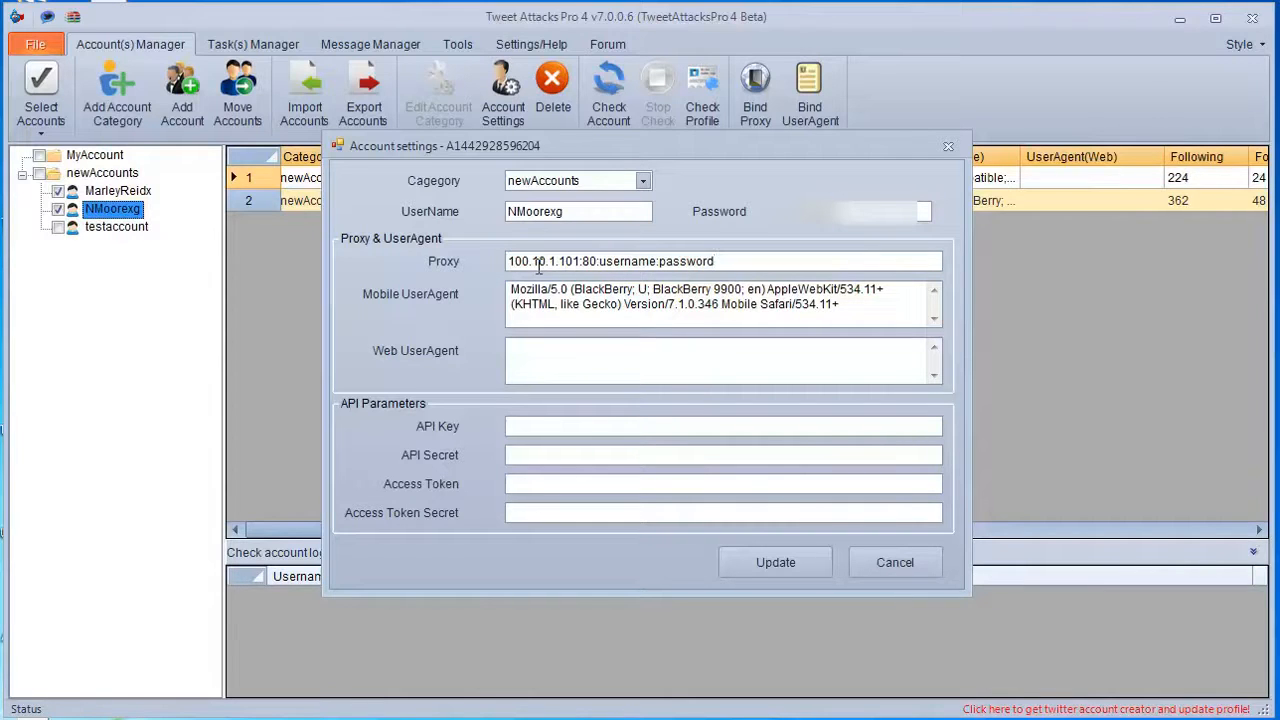
left_click(757, 566)
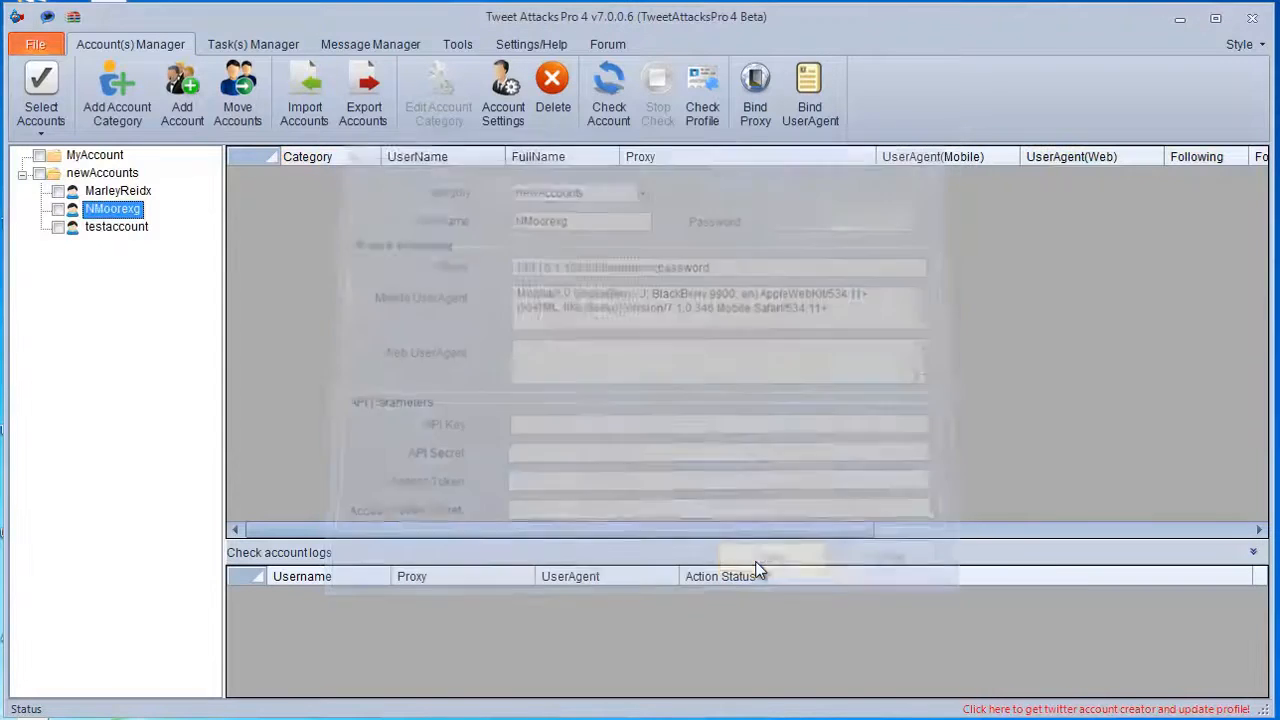
left_click(57, 208)
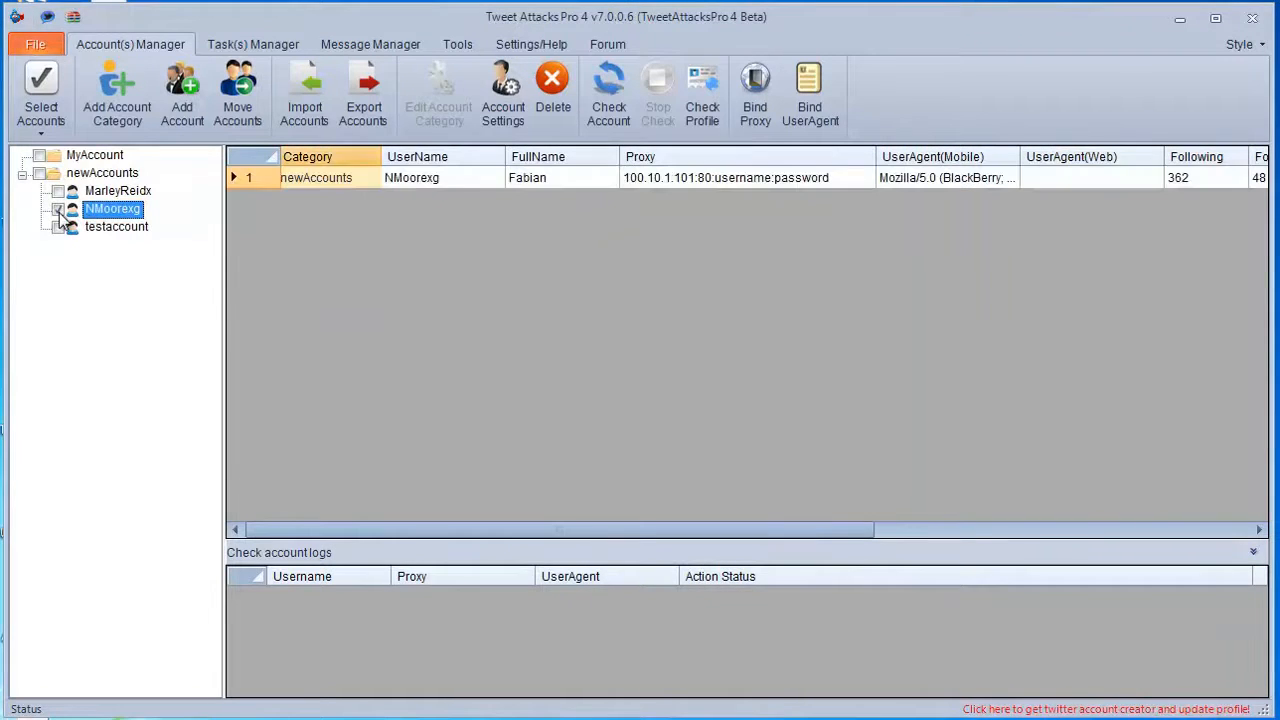
left_click(760, 182)
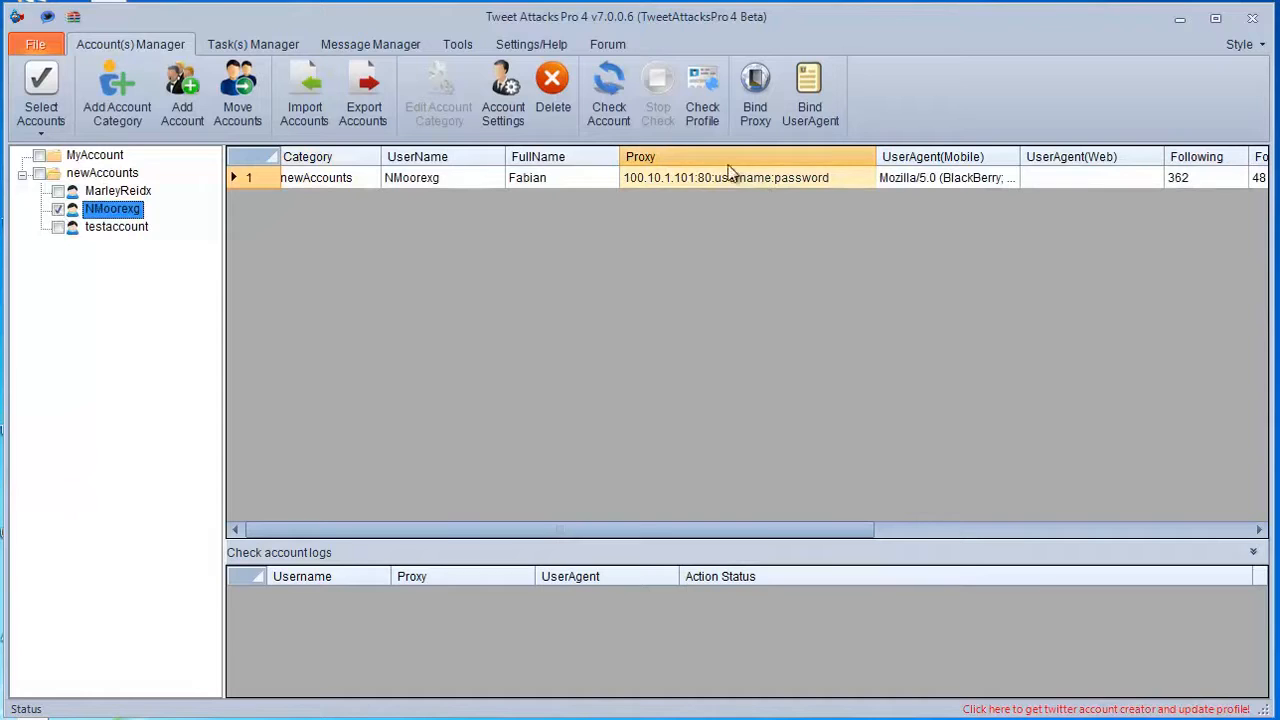
Step: In the global proxy settings, keep Yourself Proxies List as the source and check and remove its invalid proxies
left_click(538, 48)
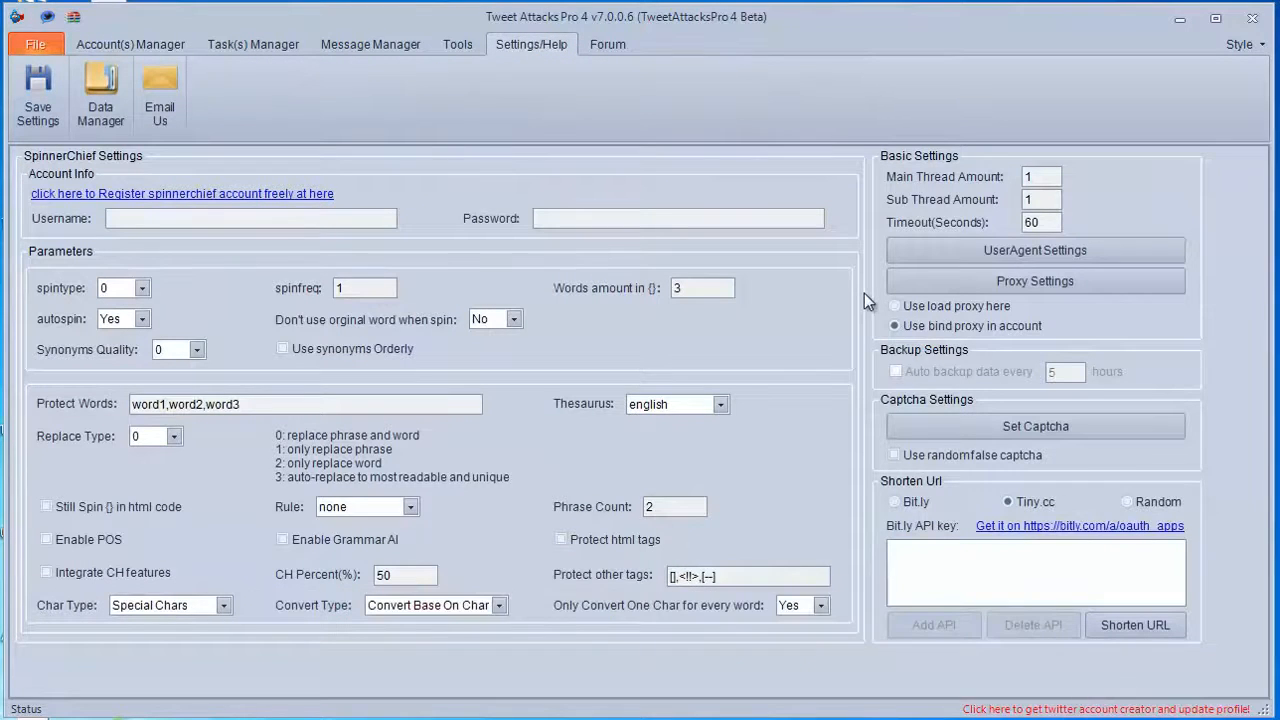
left_click(950, 281)
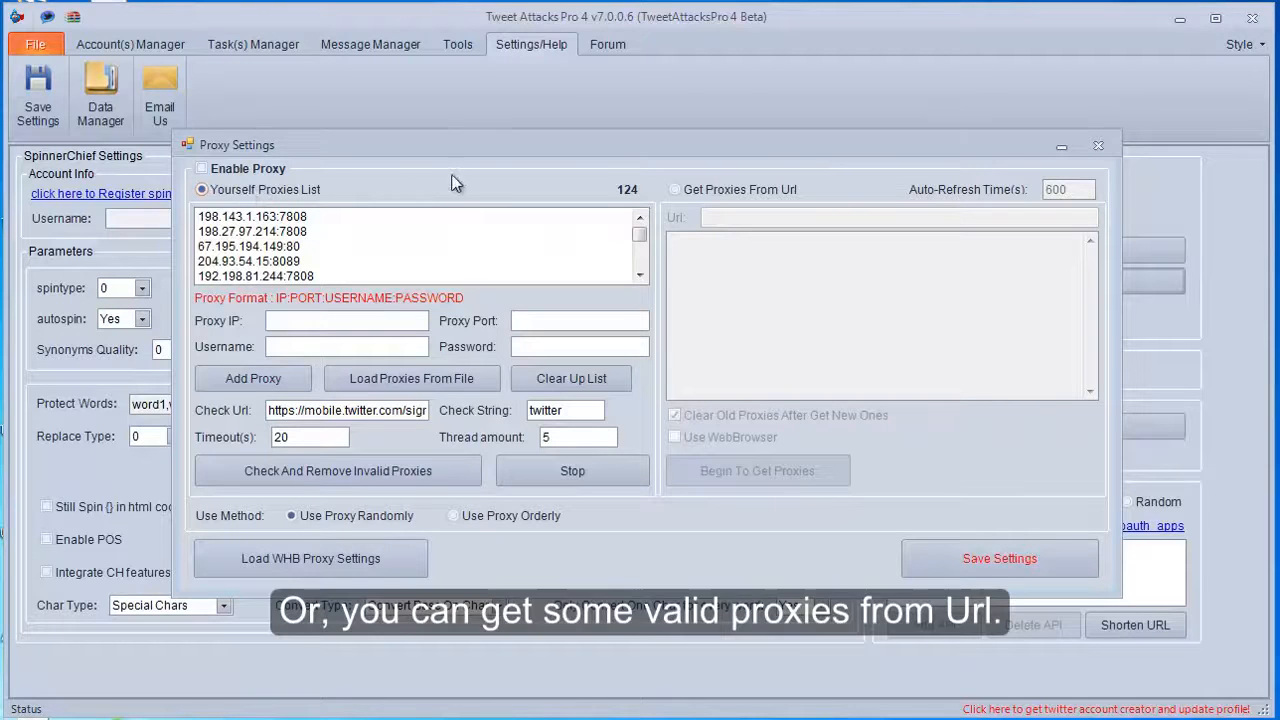
left_click(714, 189)
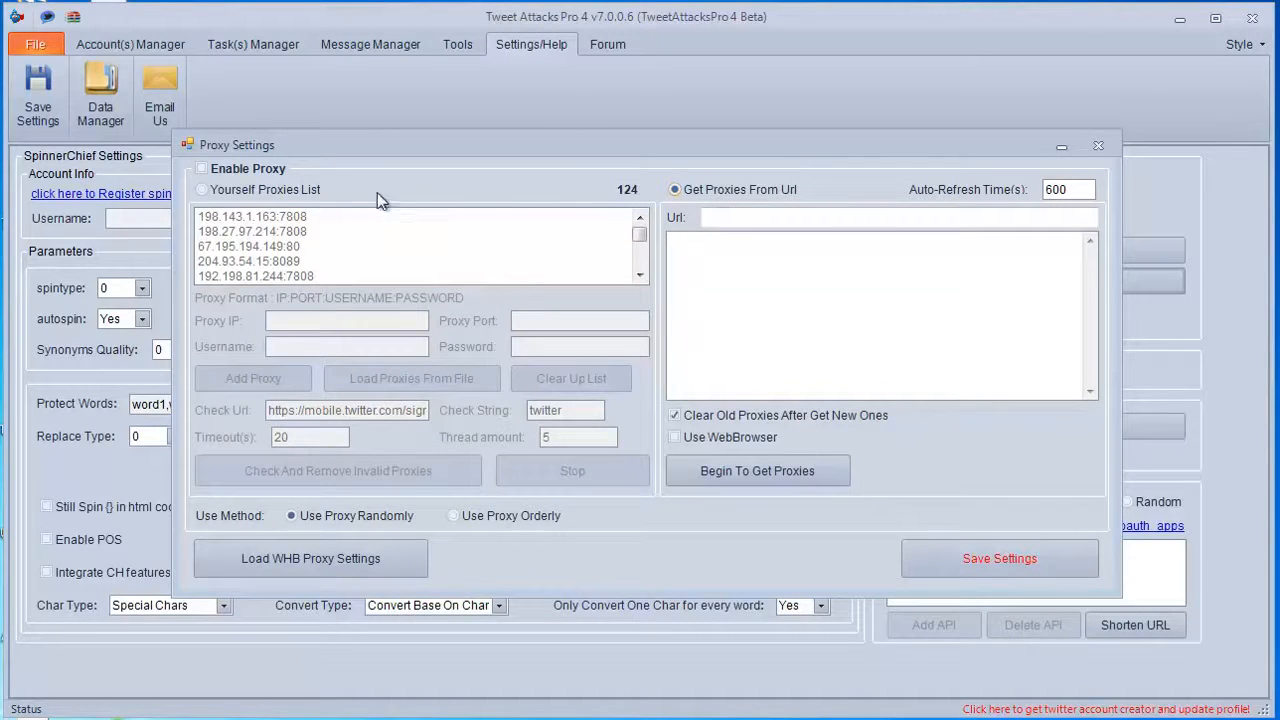
left_click(297, 194)
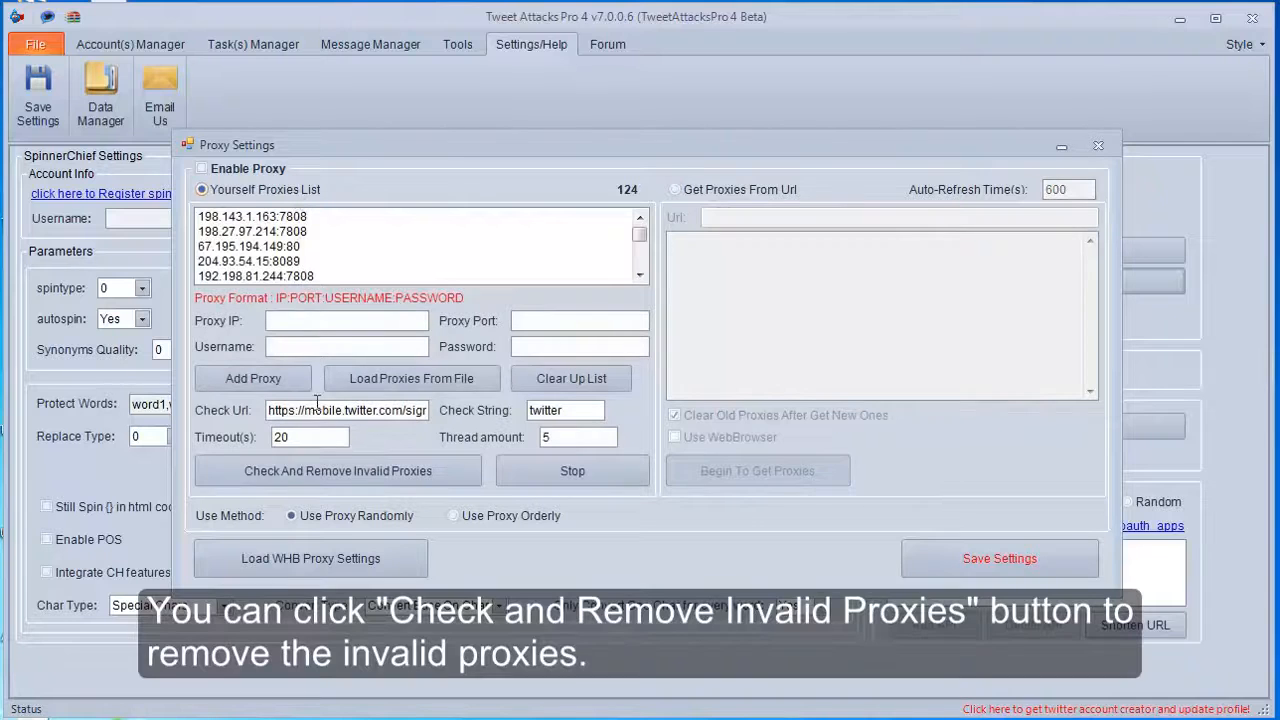
left_click(317, 473)
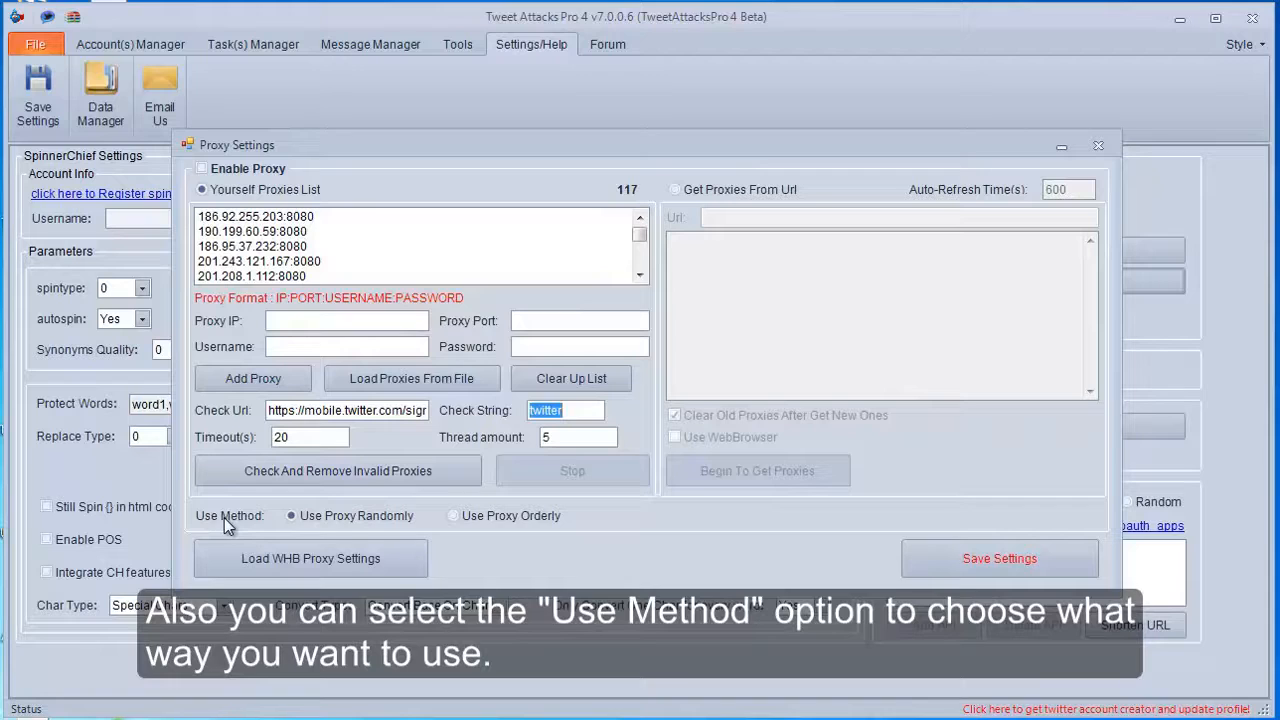
Step: Try the Use Proxy Orderly method and switch back to Use Proxy Randomly
left_click(339, 512)
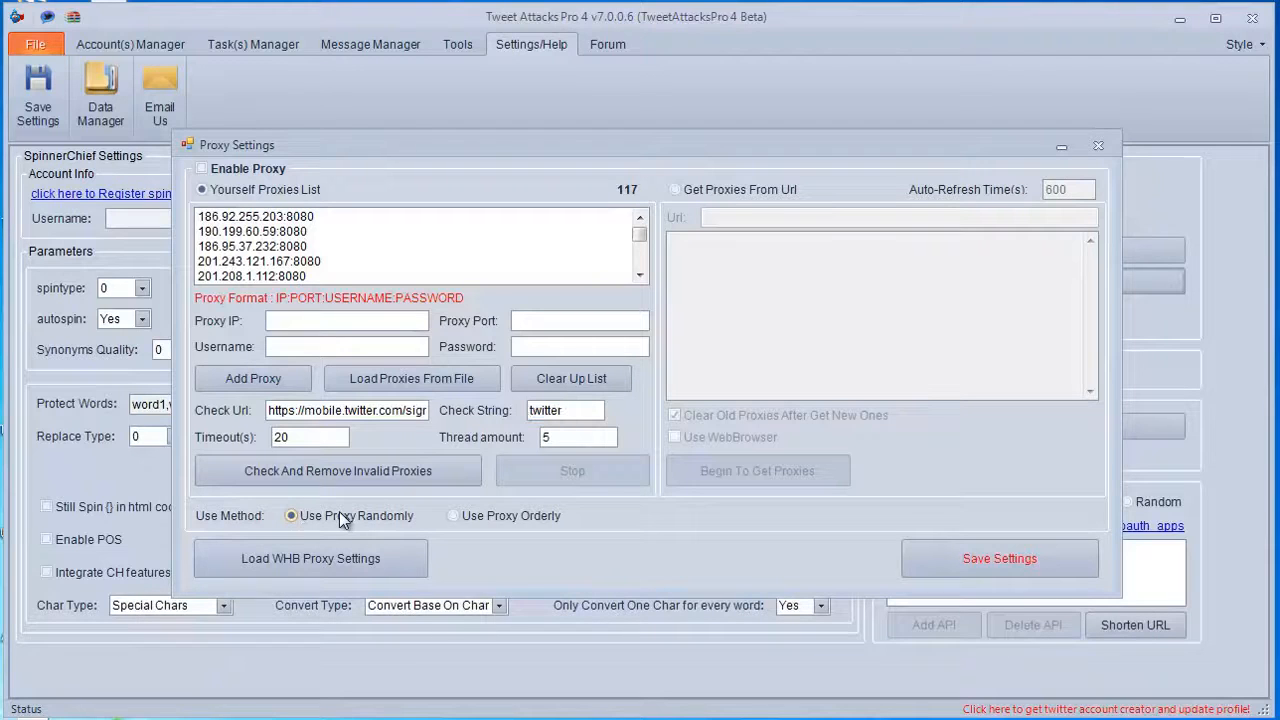
left_click(511, 516)
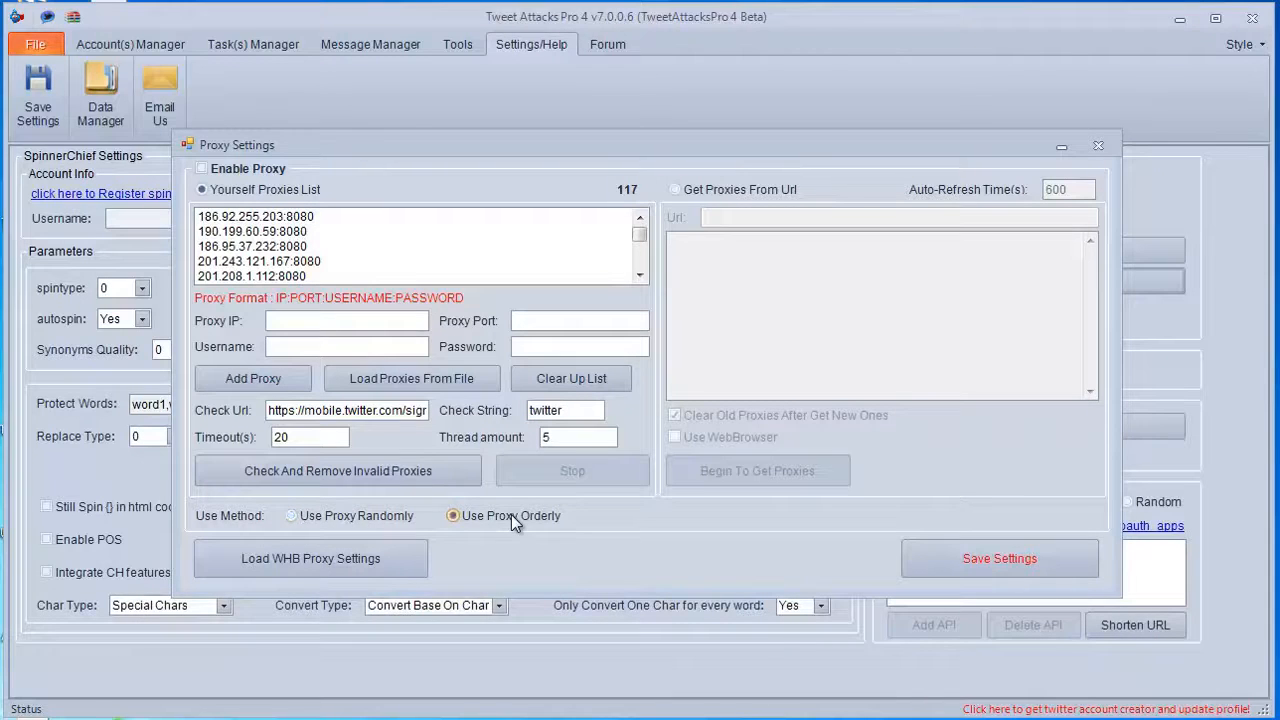
left_click(397, 517)
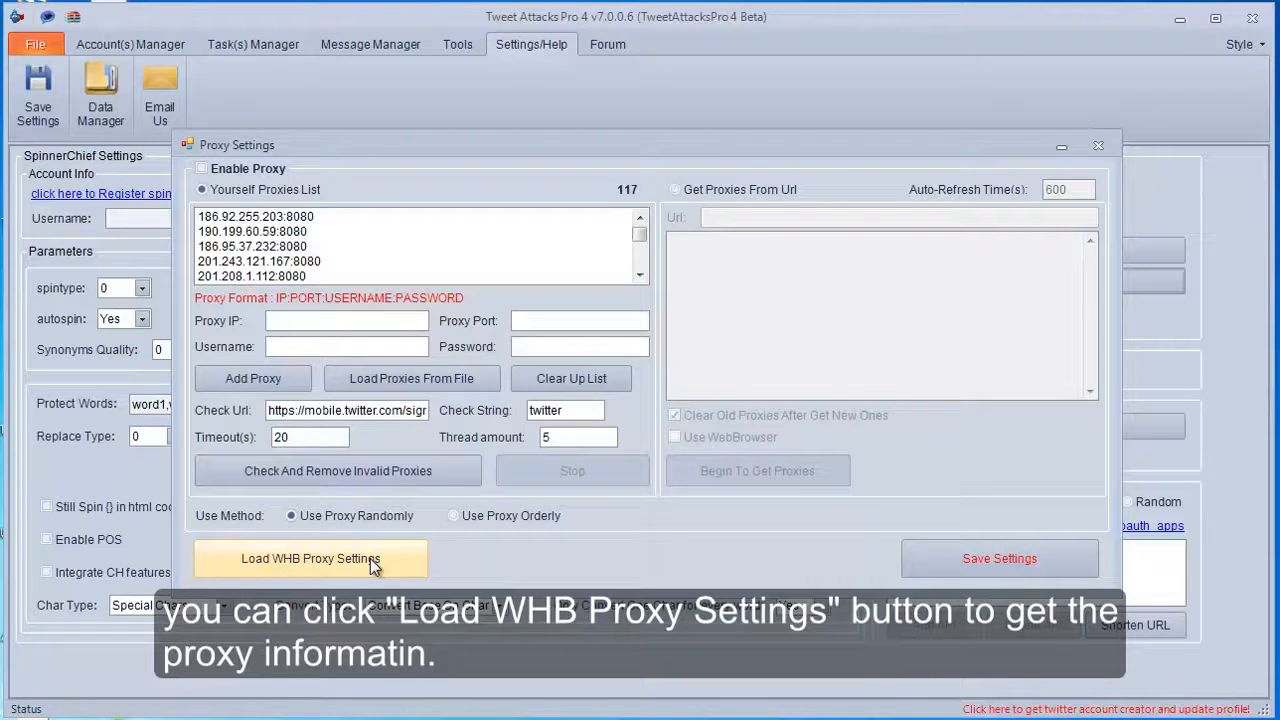
Step: Try to load the WHB proxy settings, and save and close the proxy settings
left_click(370, 558)
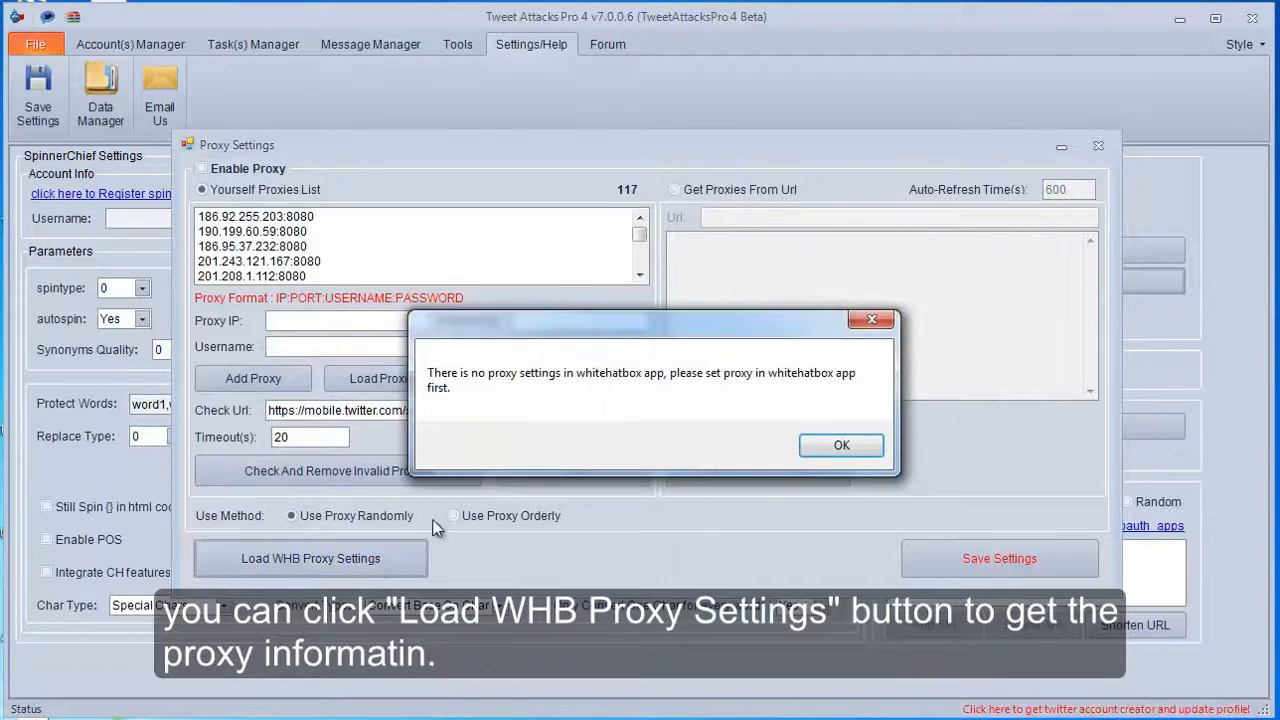
left_click(839, 445)
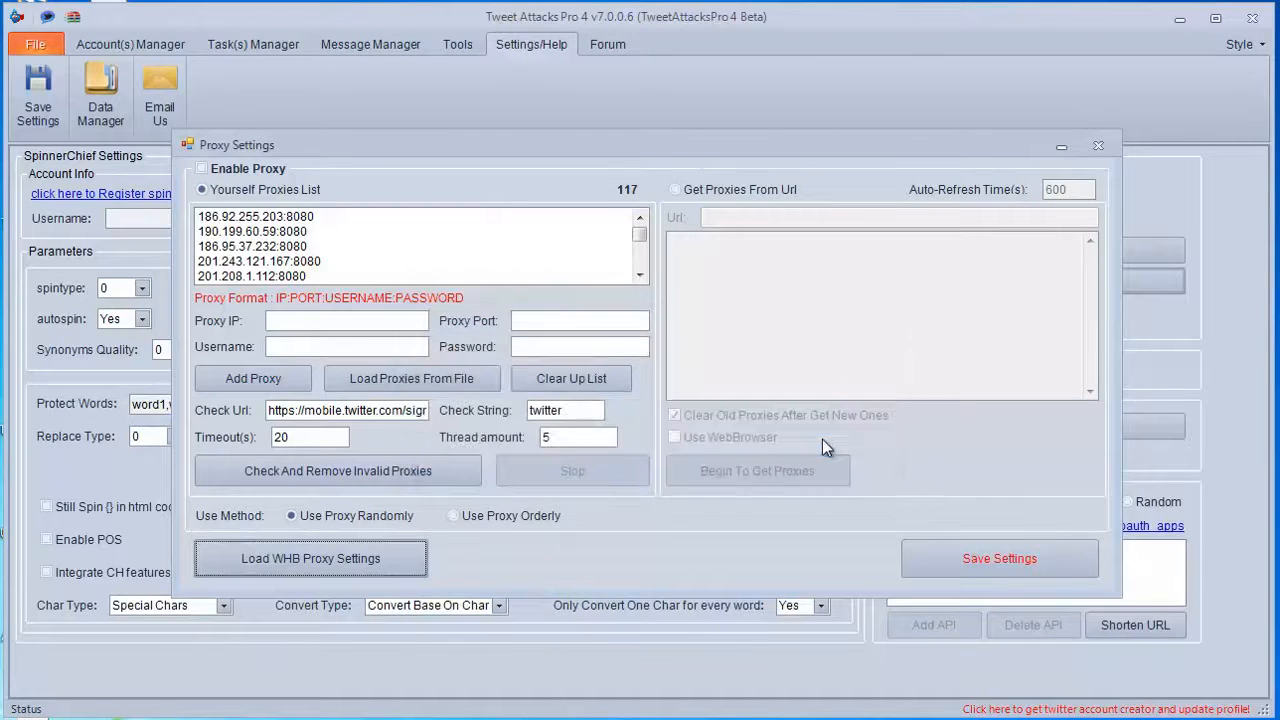
left_click(987, 563)
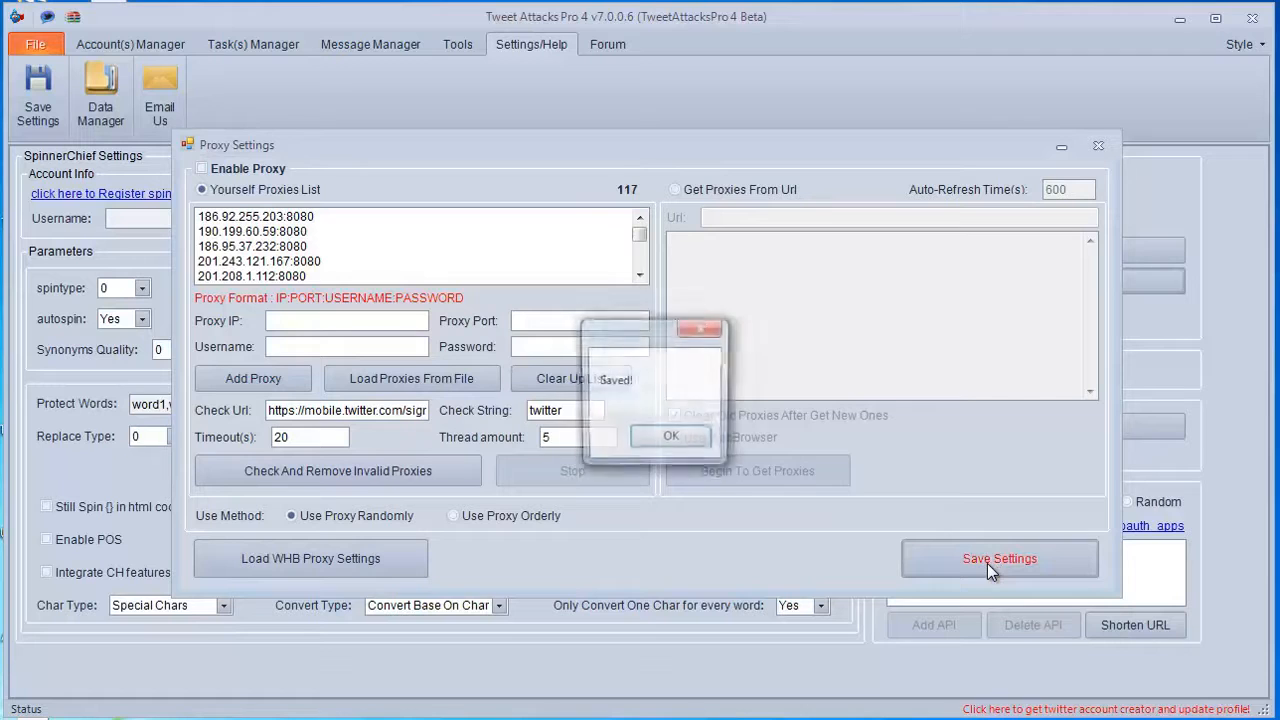
left_click(691, 438)
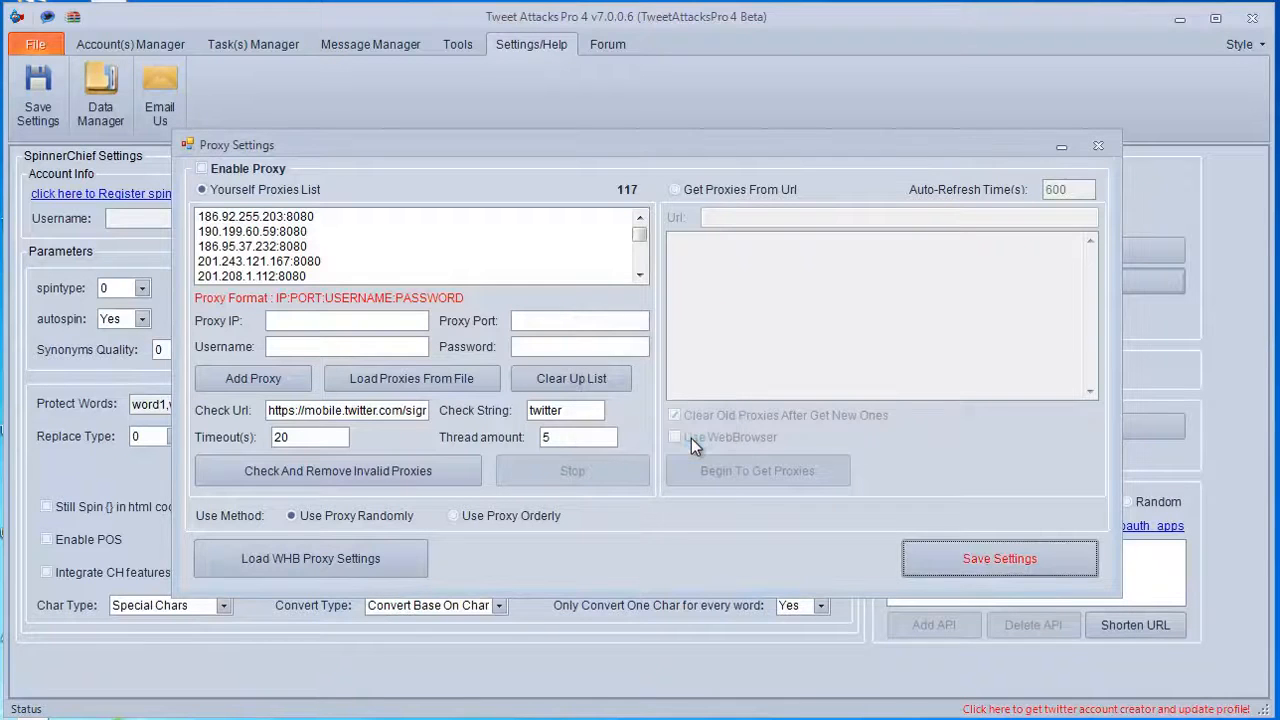
left_click(1096, 147)
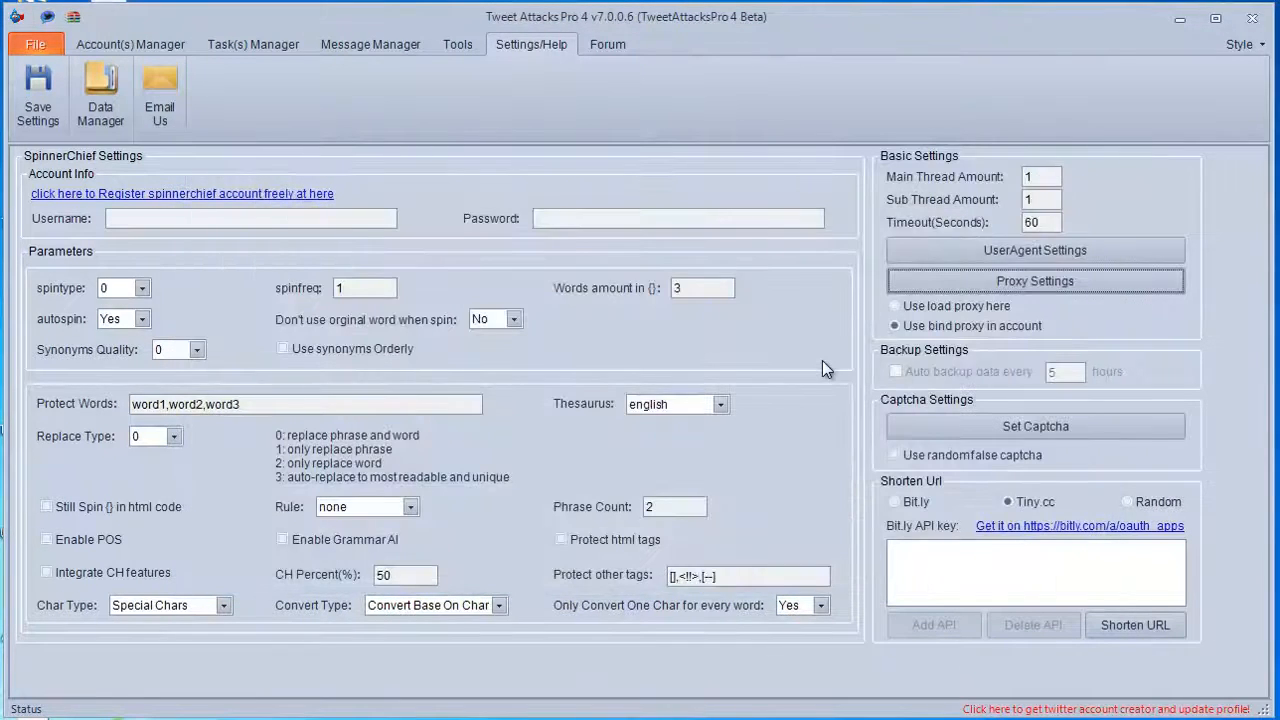
Step: Switch the global proxy option to Use load proxy here and save the program settings
left_click(923, 327)
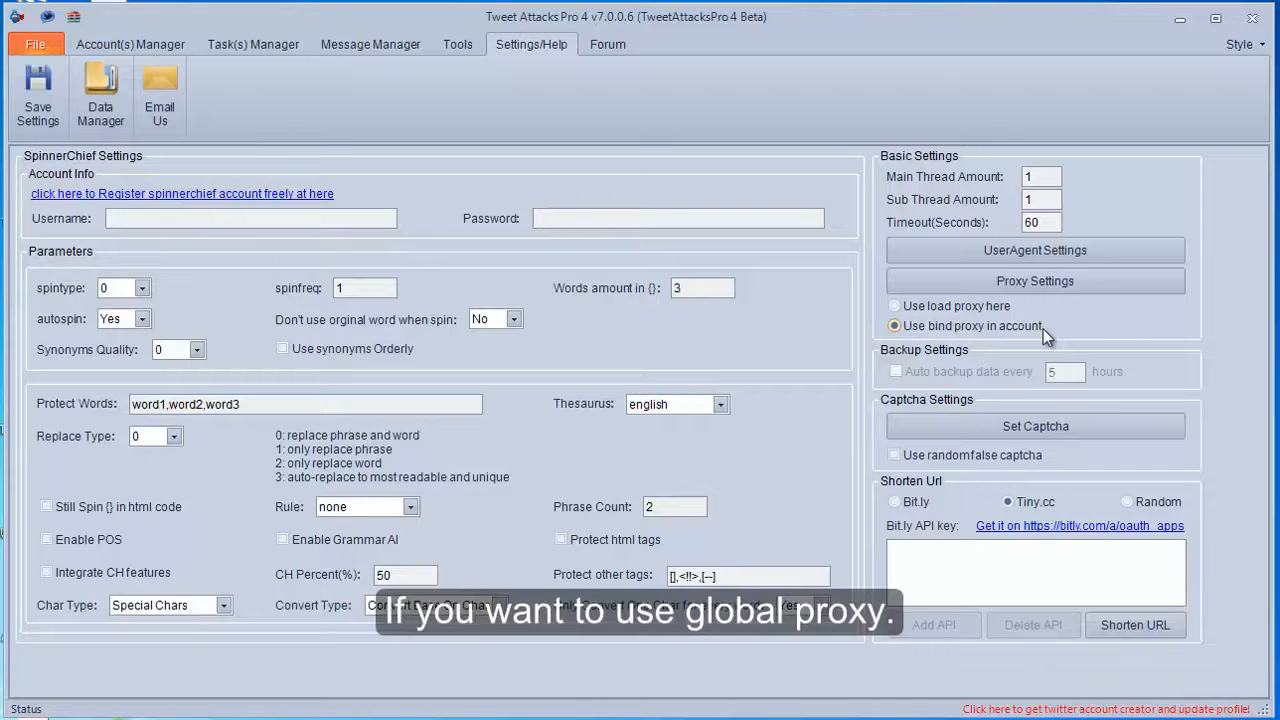
left_click(912, 312)
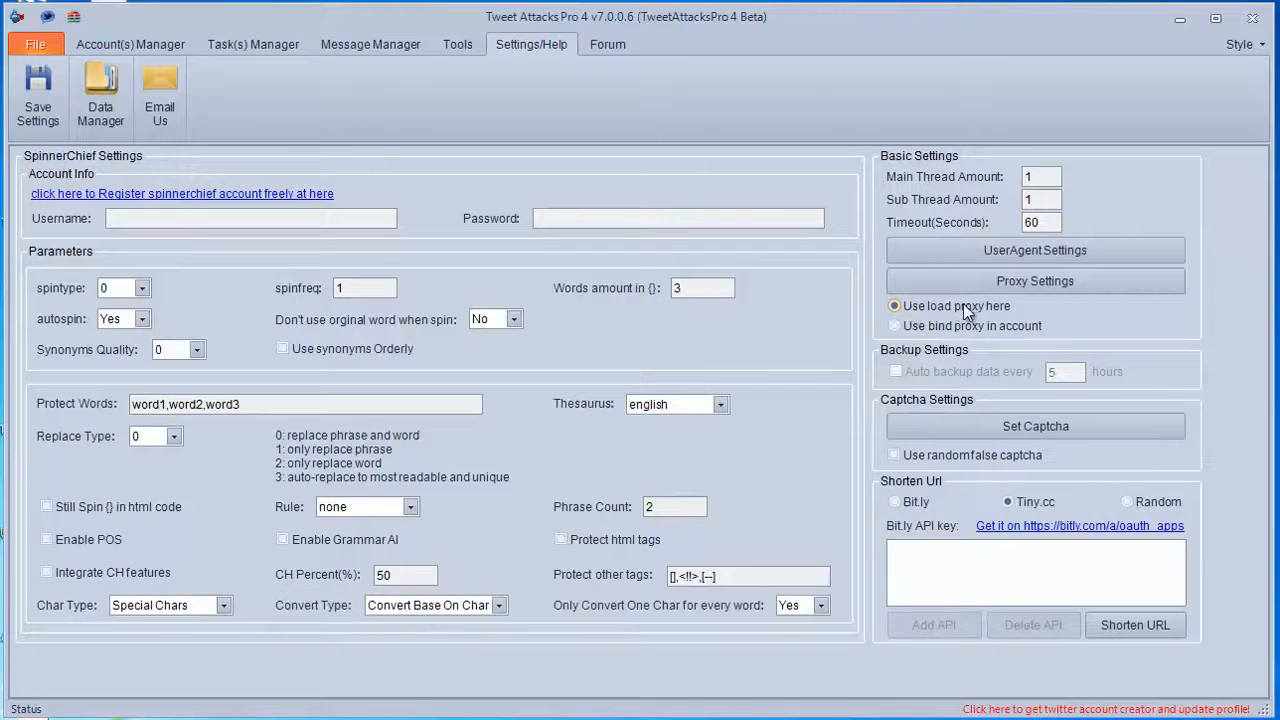
left_click(29, 121)
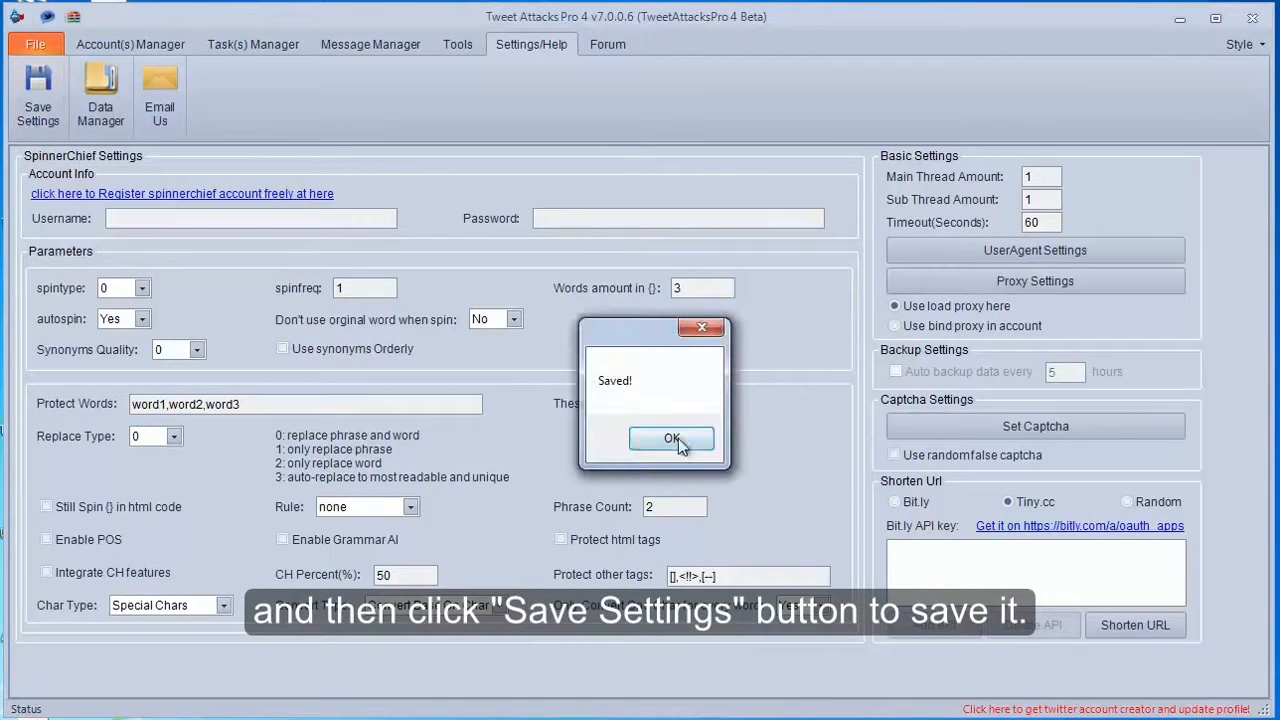
left_click(678, 438)
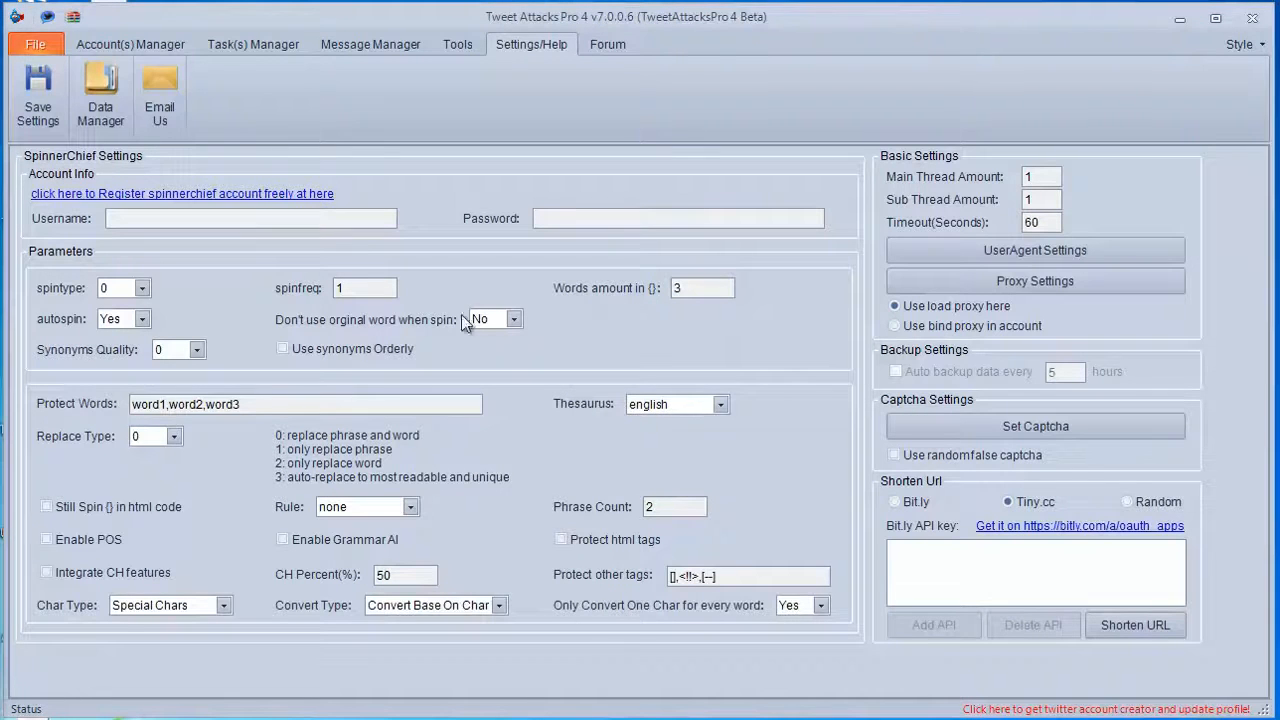
Step: Open UserAgent binding, compare the mobile and web UserAgent lists, and examine the Windows Phone OS 7.5 mobile entry
left_click(161, 48)
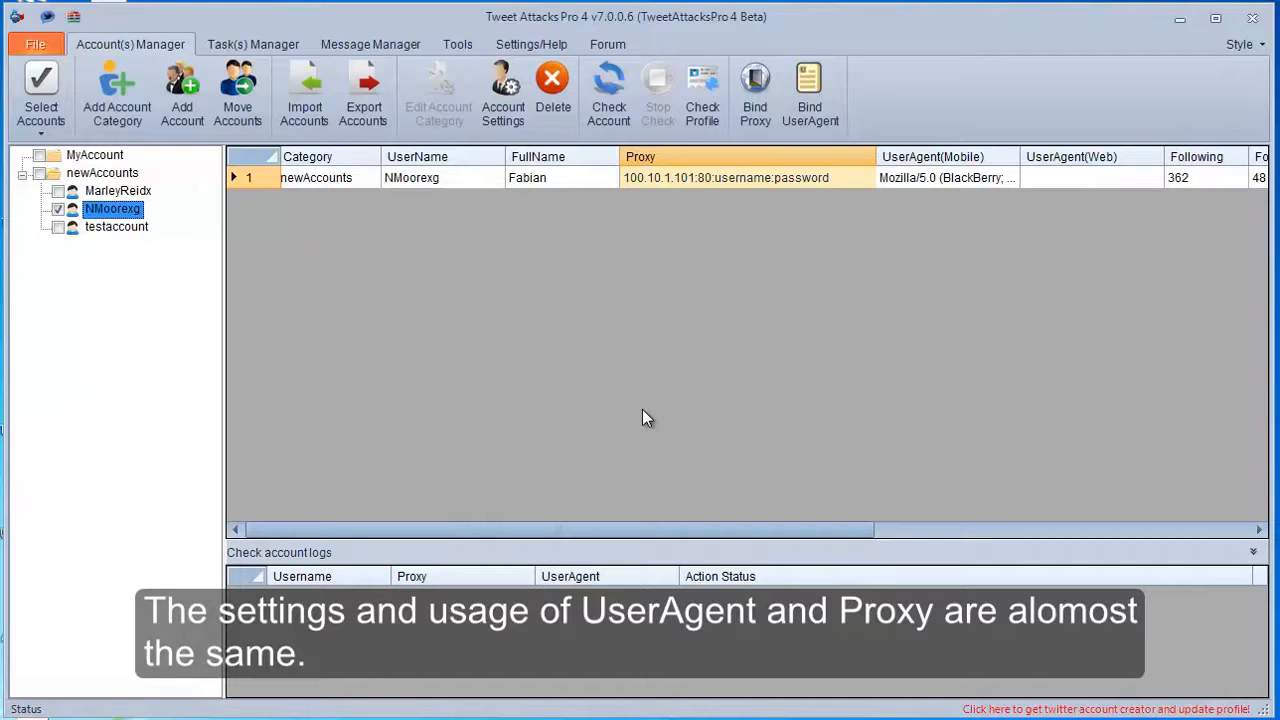
left_click(813, 118)
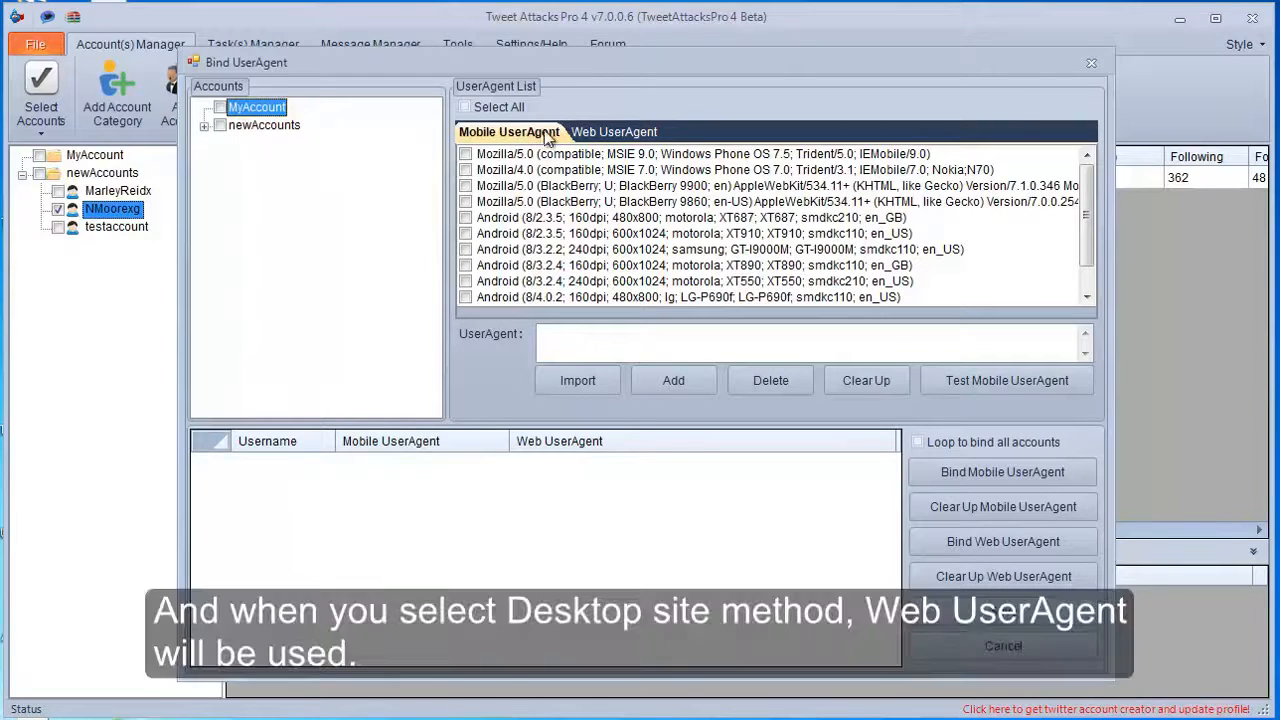
left_click(626, 134)
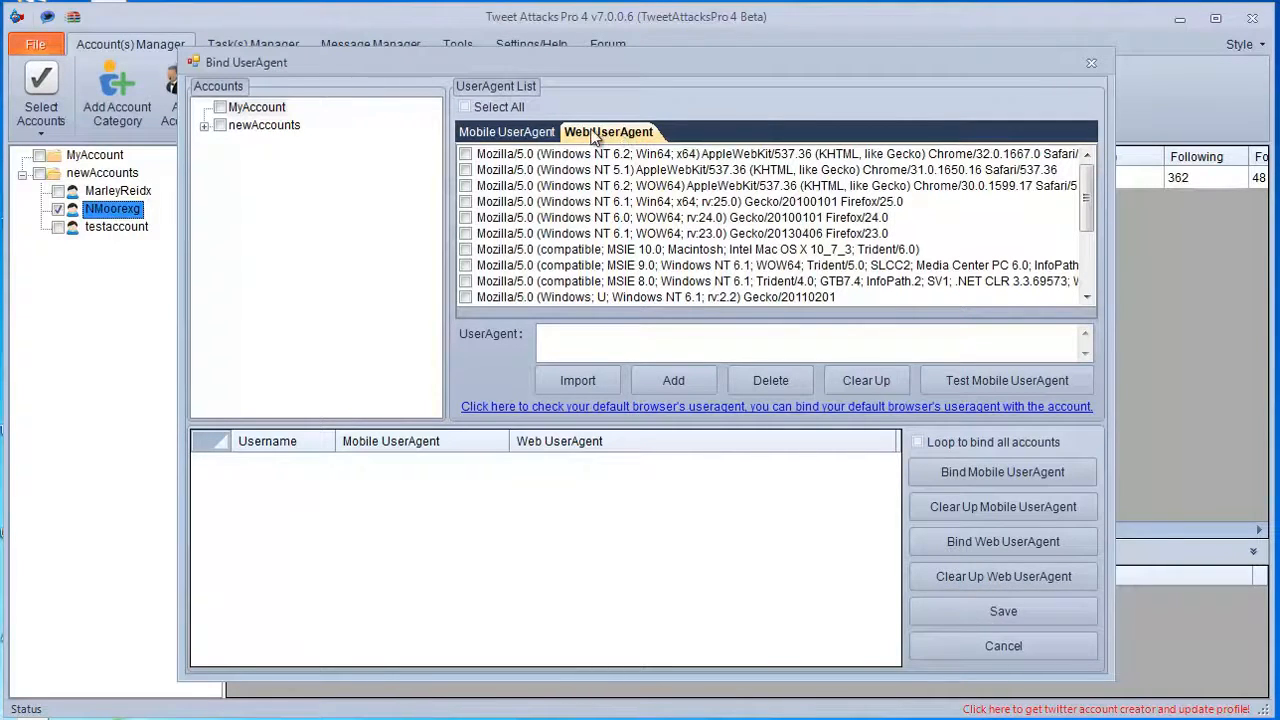
left_click(530, 134)
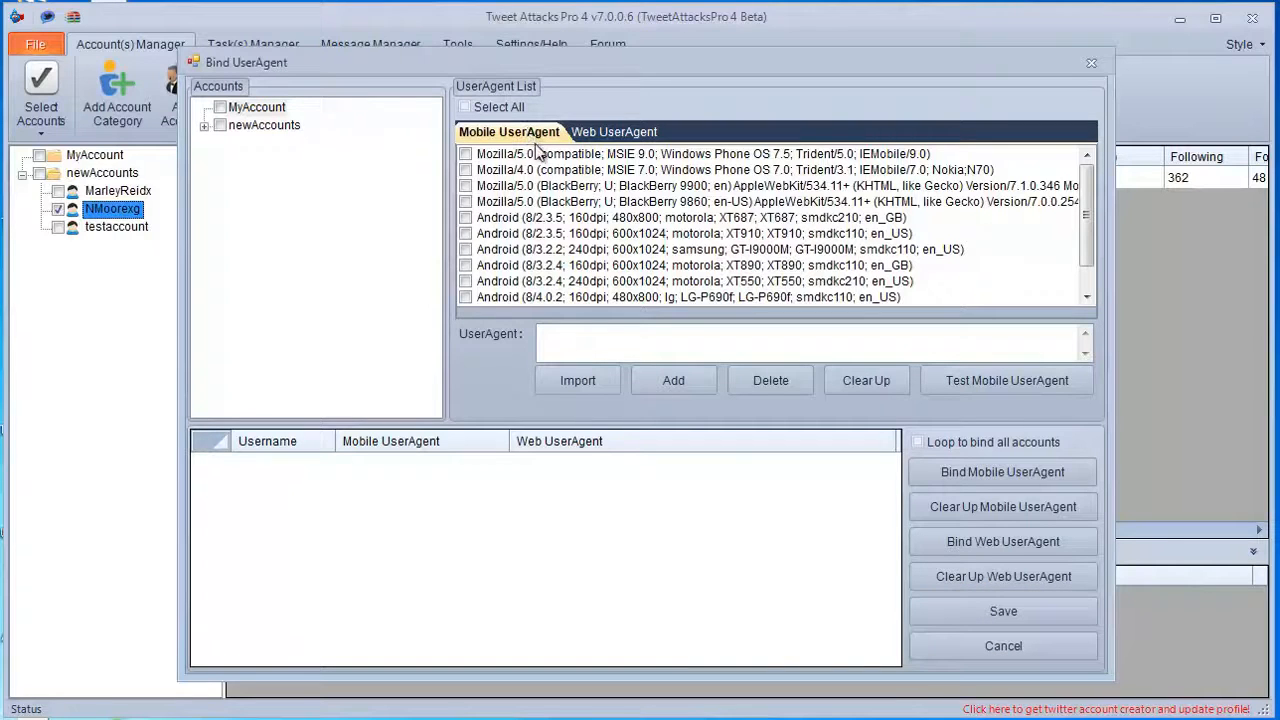
left_click(614, 155)
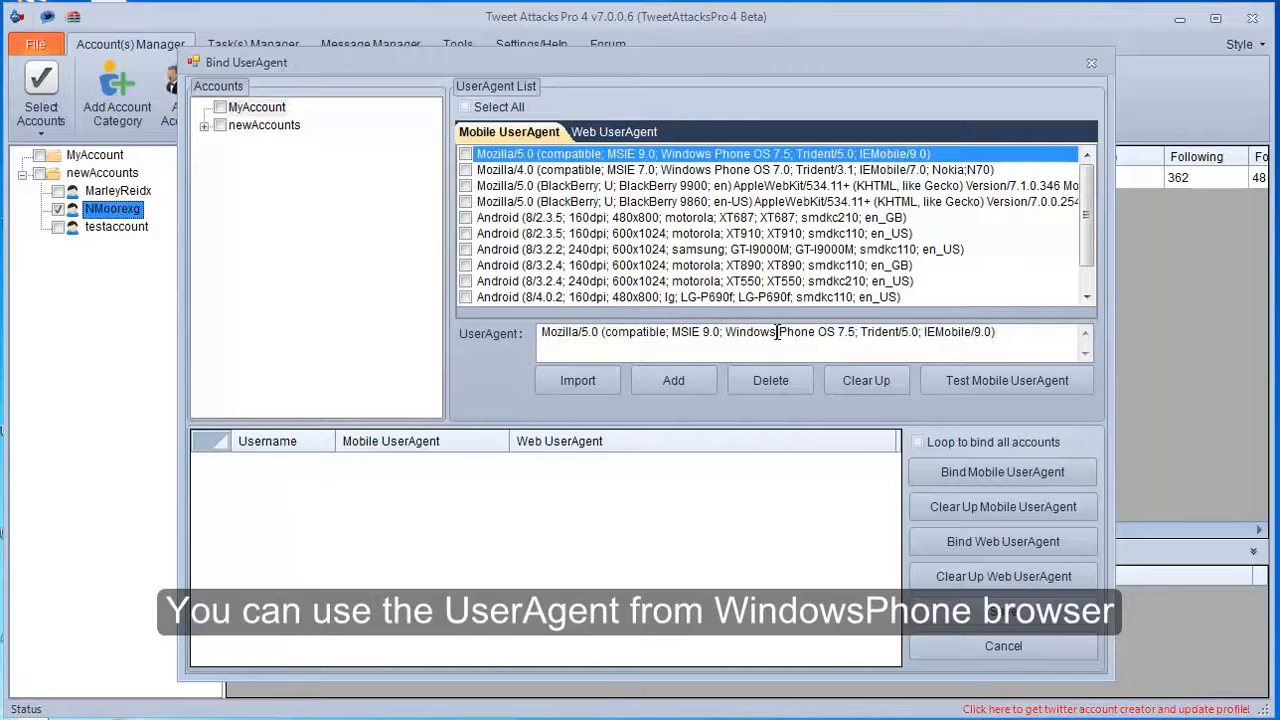
left_click_drag(725, 333, 855, 336)
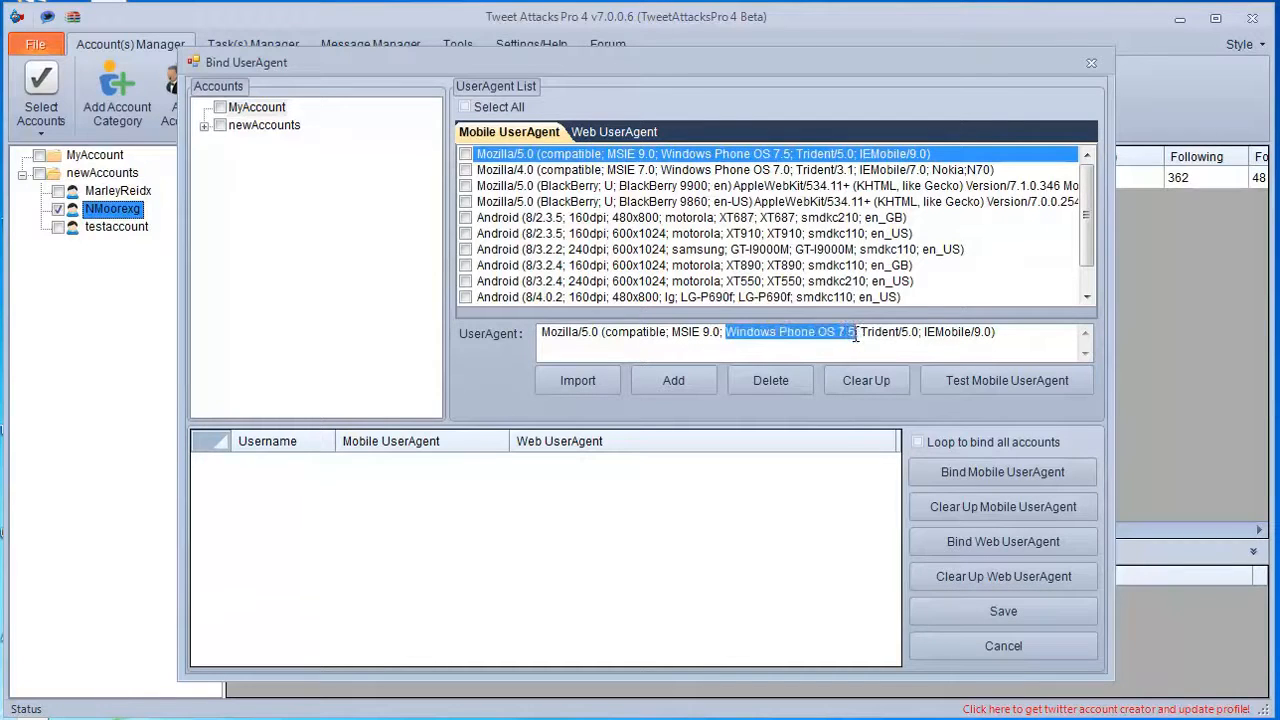
Step: Examine the BlackBerry 9900 and Android 4.0.2 LG-P690f mobile UserAgent entries and the remaining stored mobile UserAgents
left_click(823, 187)
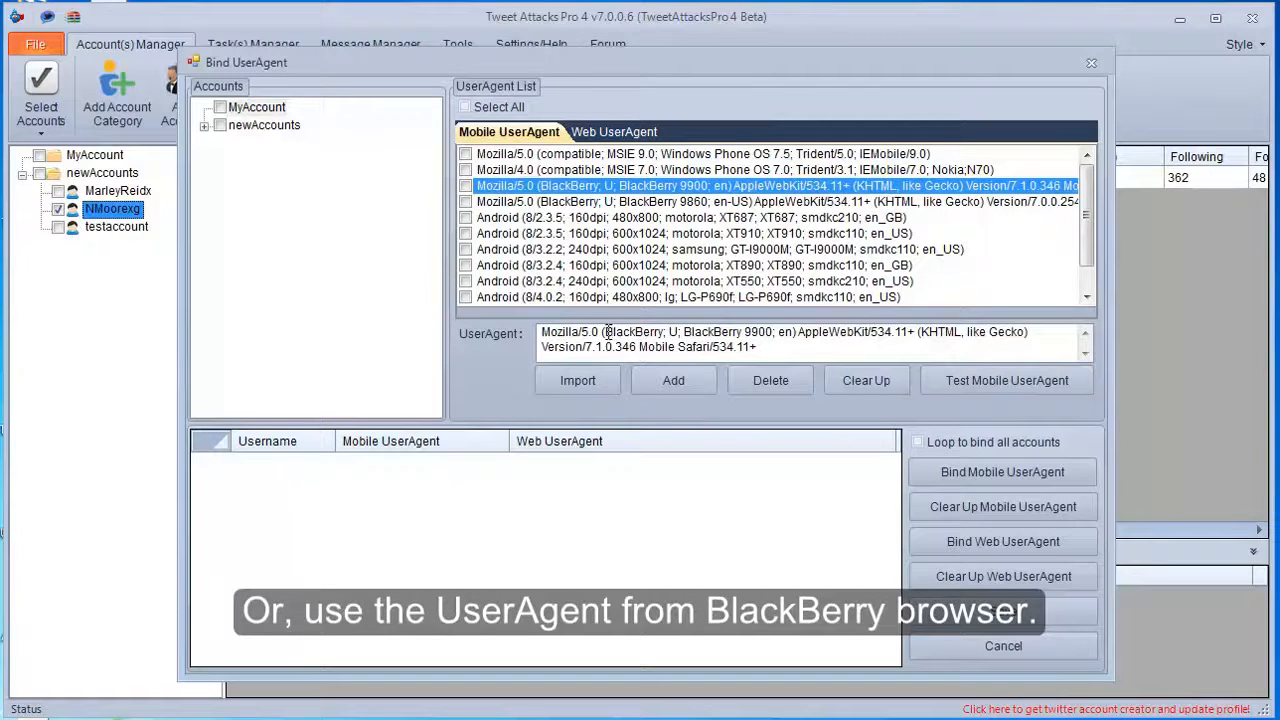
left_click_drag(606, 331, 774, 337)
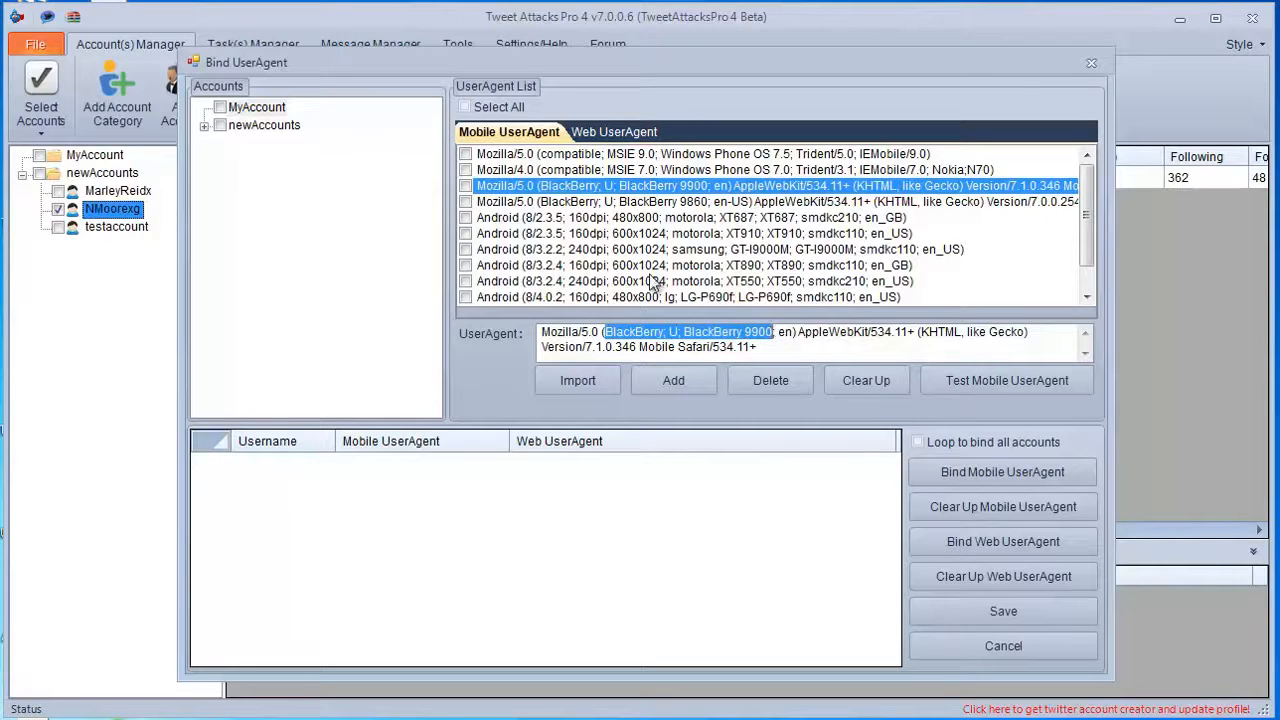
left_click(596, 297)
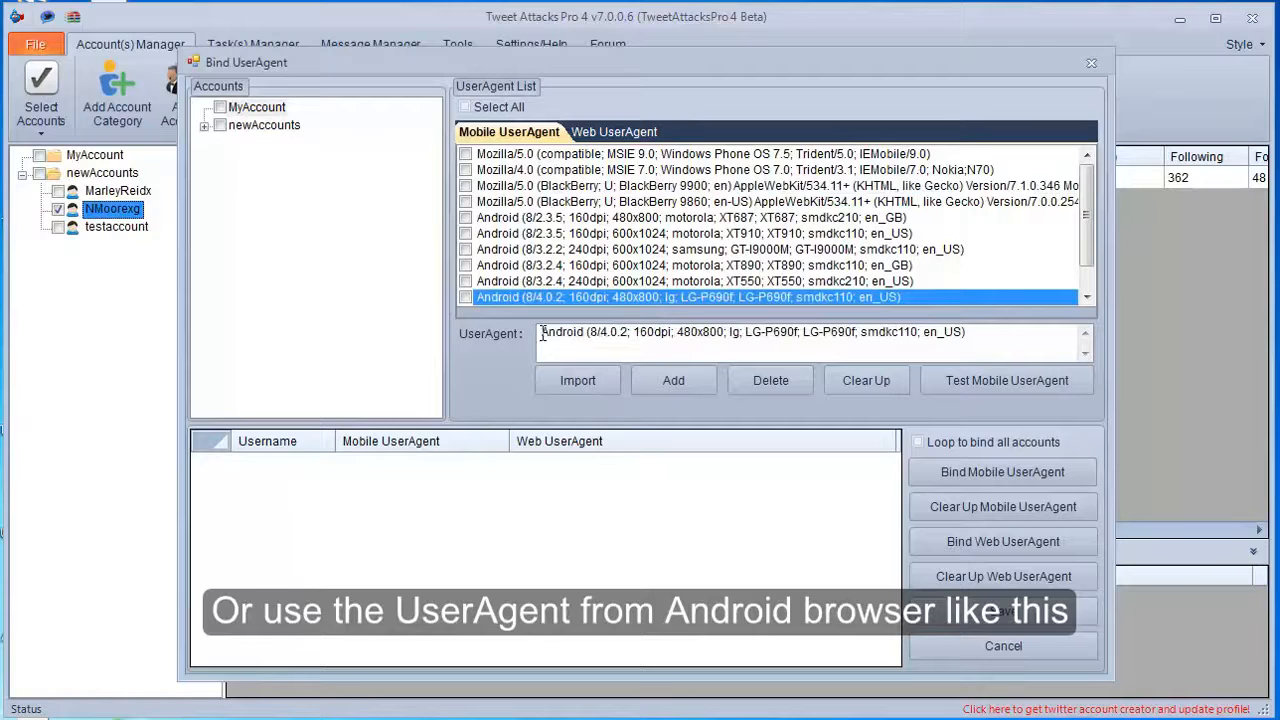
left_click_drag(541, 333, 632, 334)
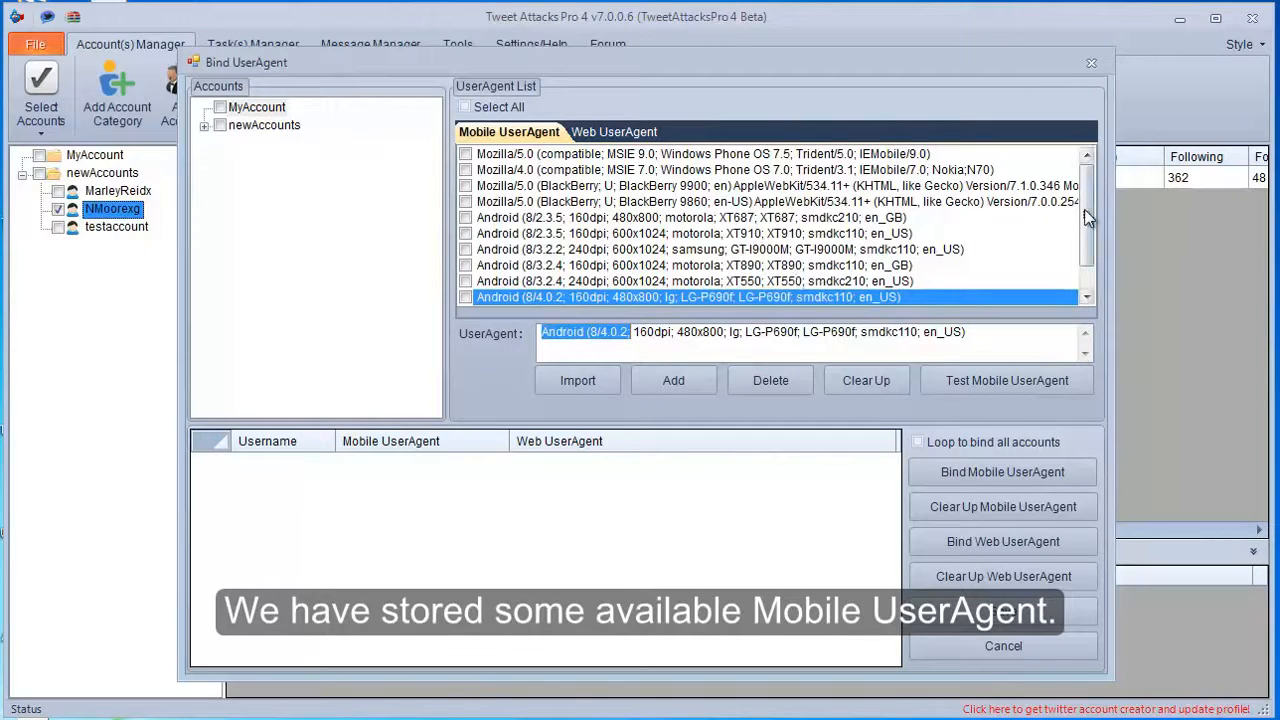
left_click_drag(1084, 209, 1084, 232)
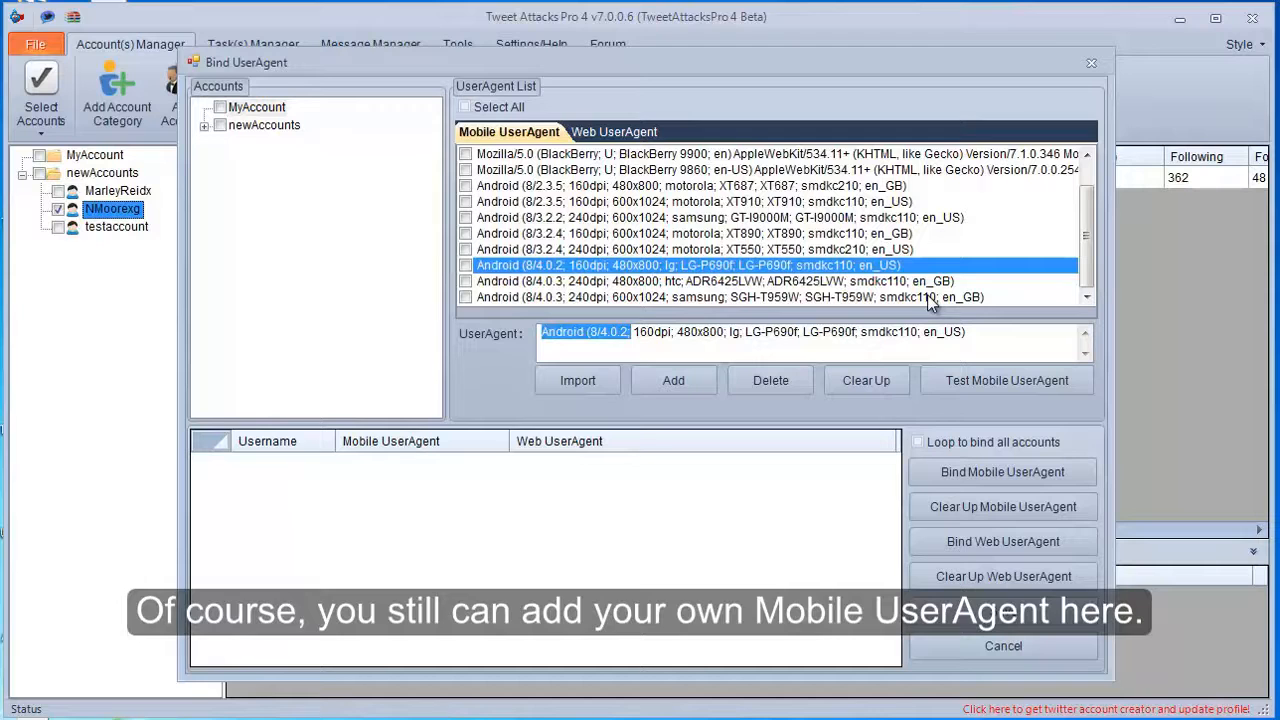
Step: Look at the mobile UserAgent test and its begin and stop options, and close both the test and the UserAgent binding
left_click(963, 380)
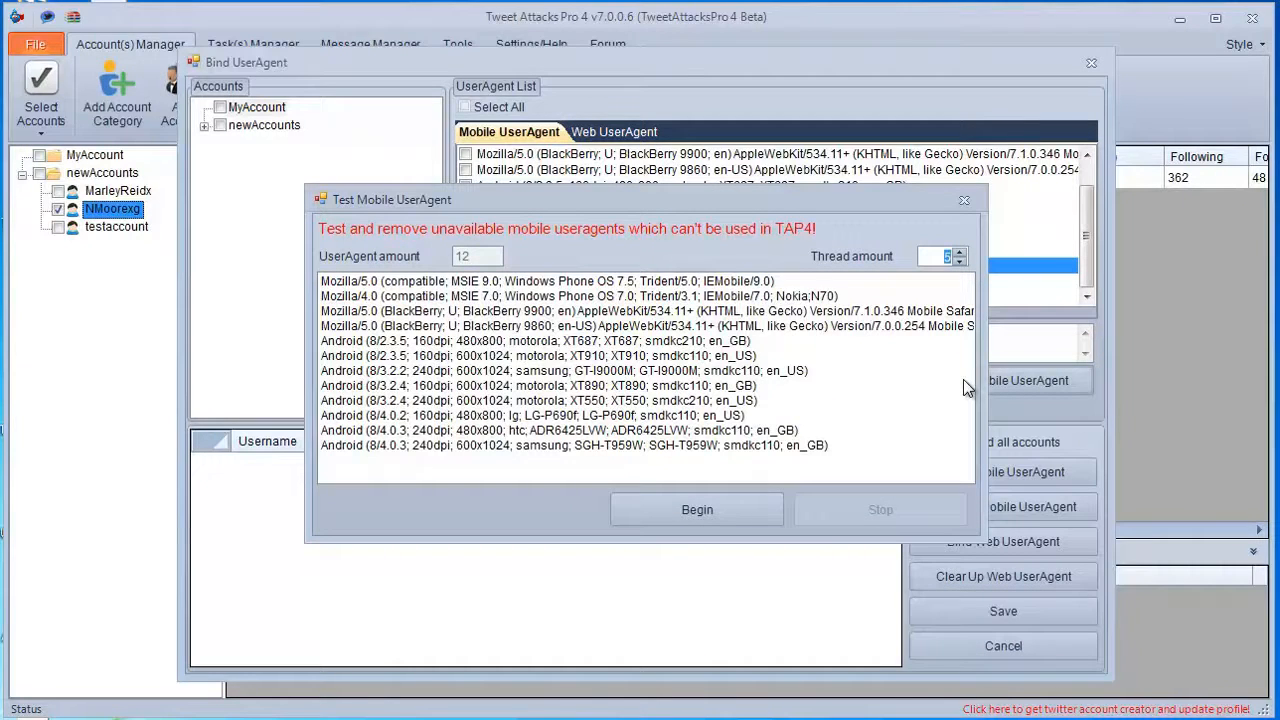
left_click(725, 509)
left_click(834, 512)
left_click(972, 200)
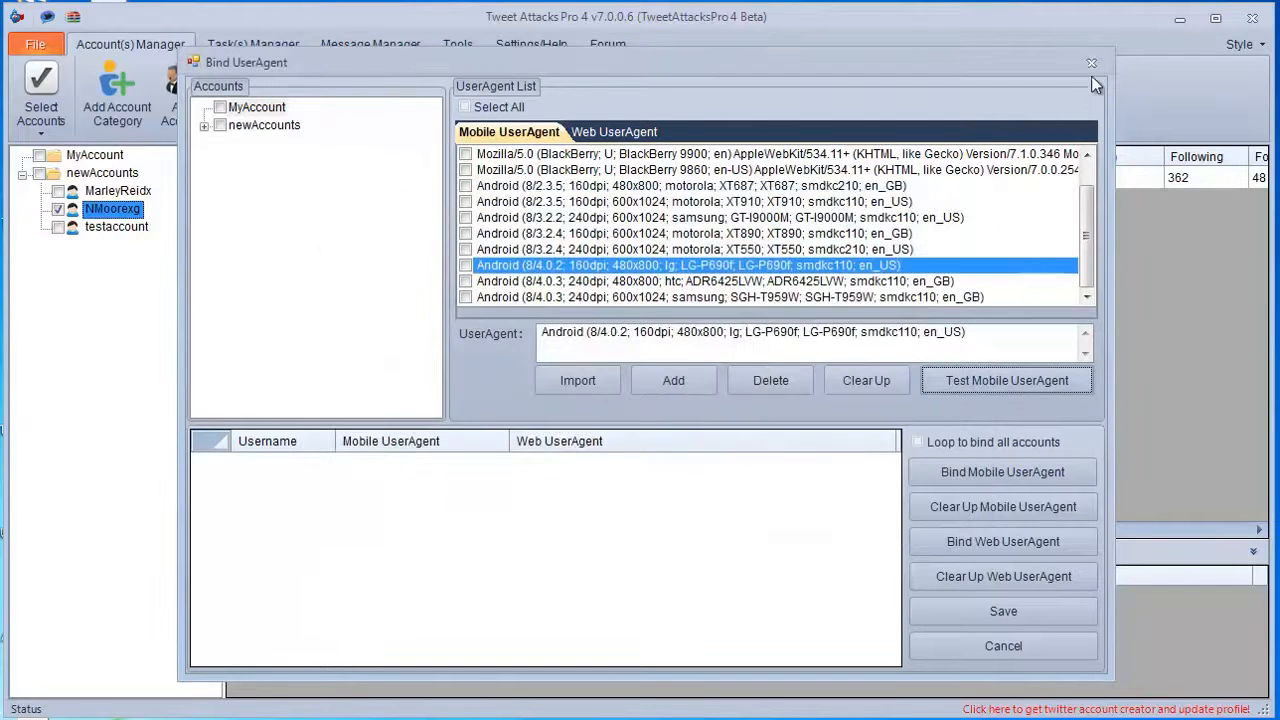
left_click(1093, 69)
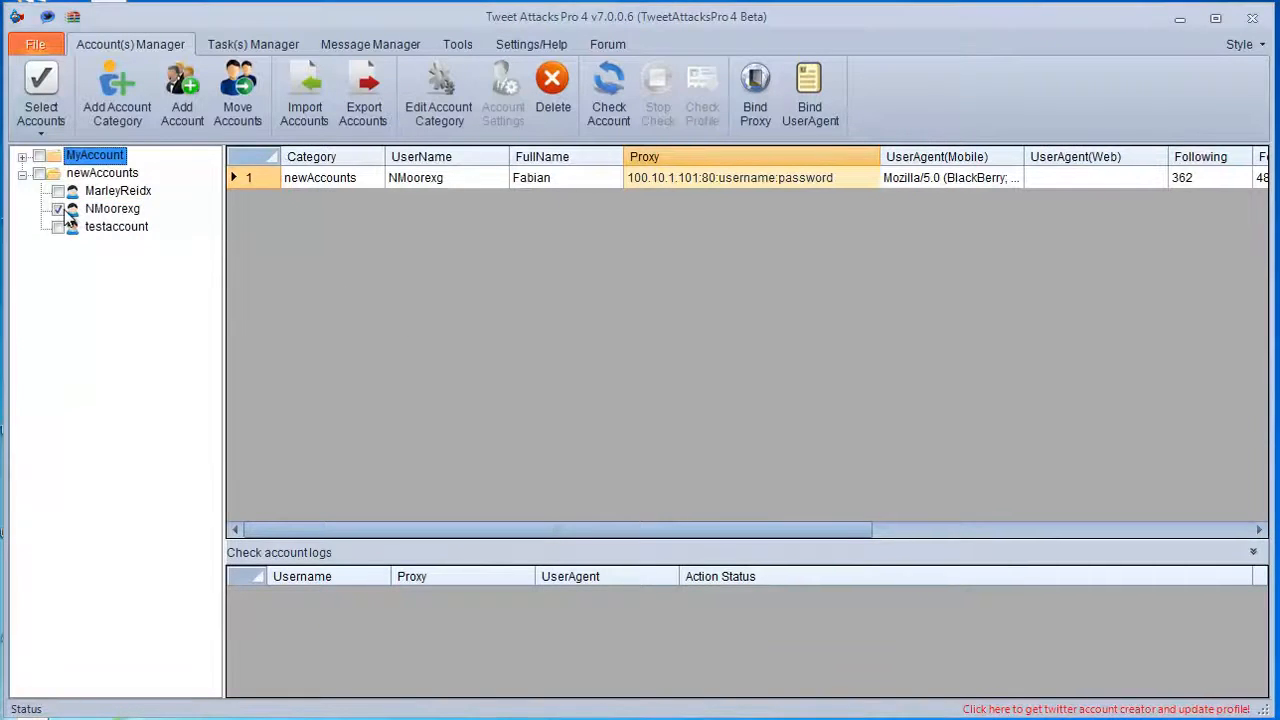
Step: Uncheck the selected account in newAccounts and open the account settings of the account in the MyAccount category
left_click(60, 210)
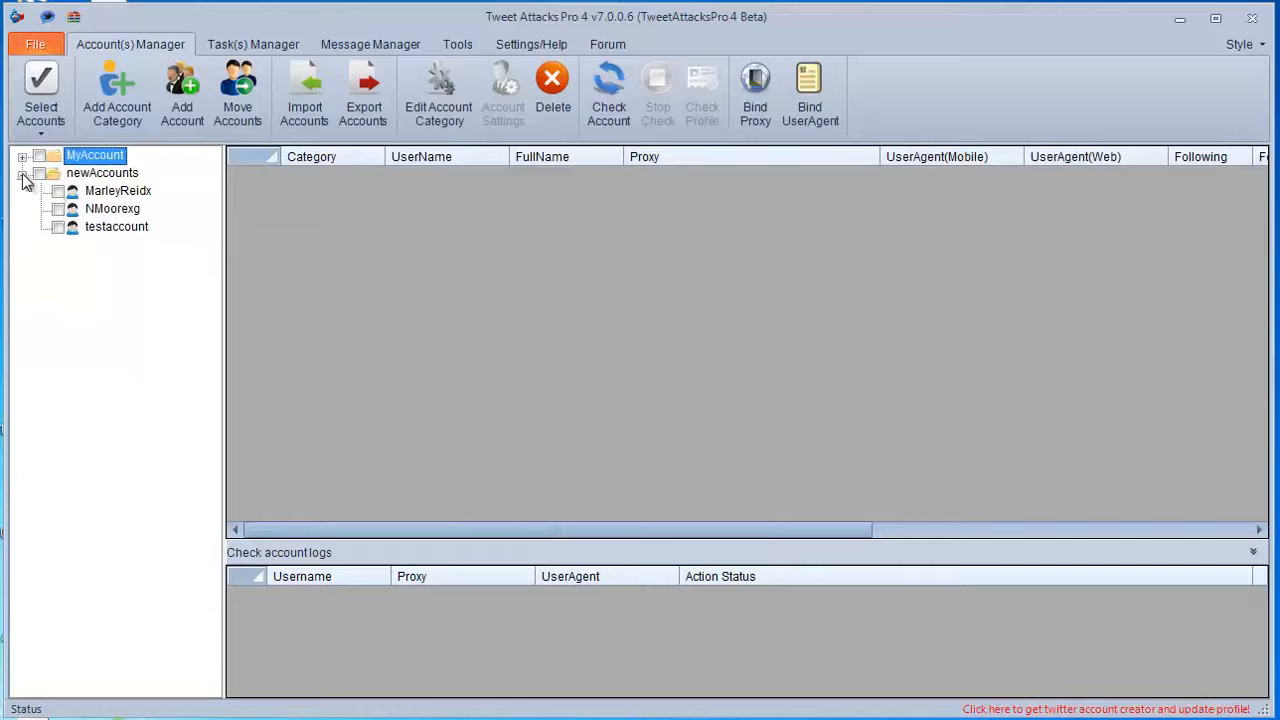
left_click(22, 174)
left_click(22, 157)
left_click(98, 174)
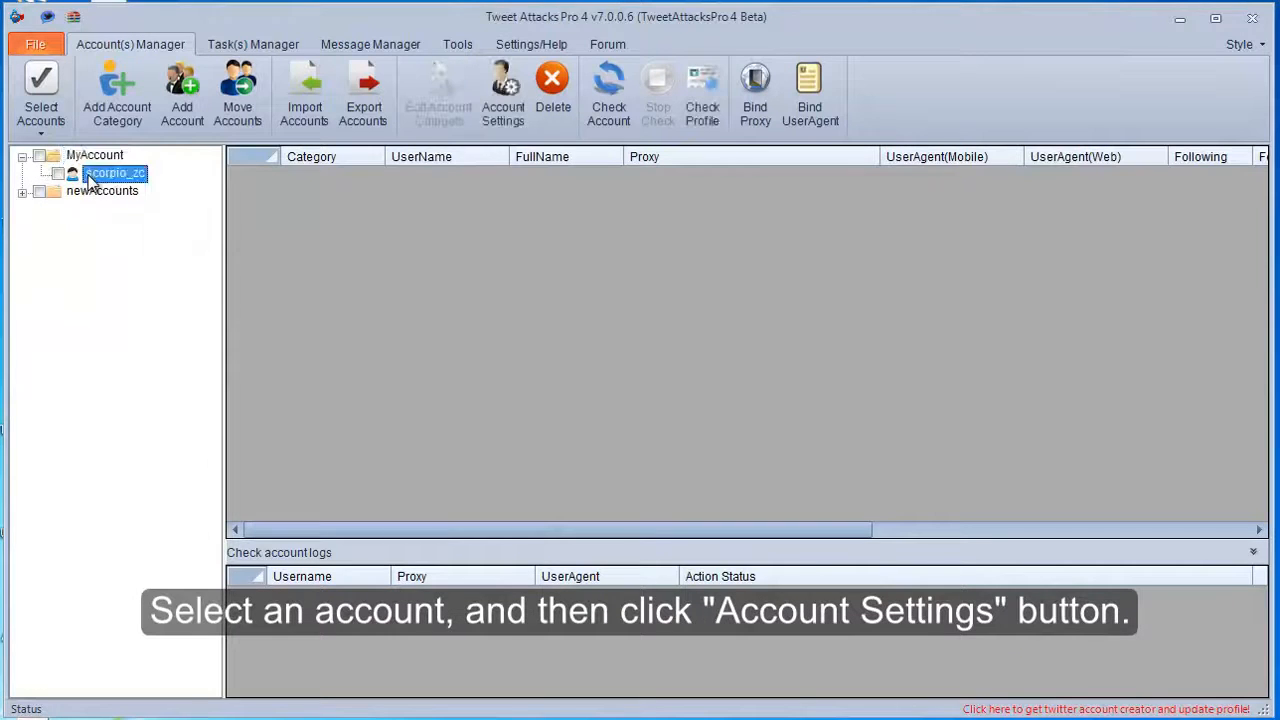
left_click(497, 92)
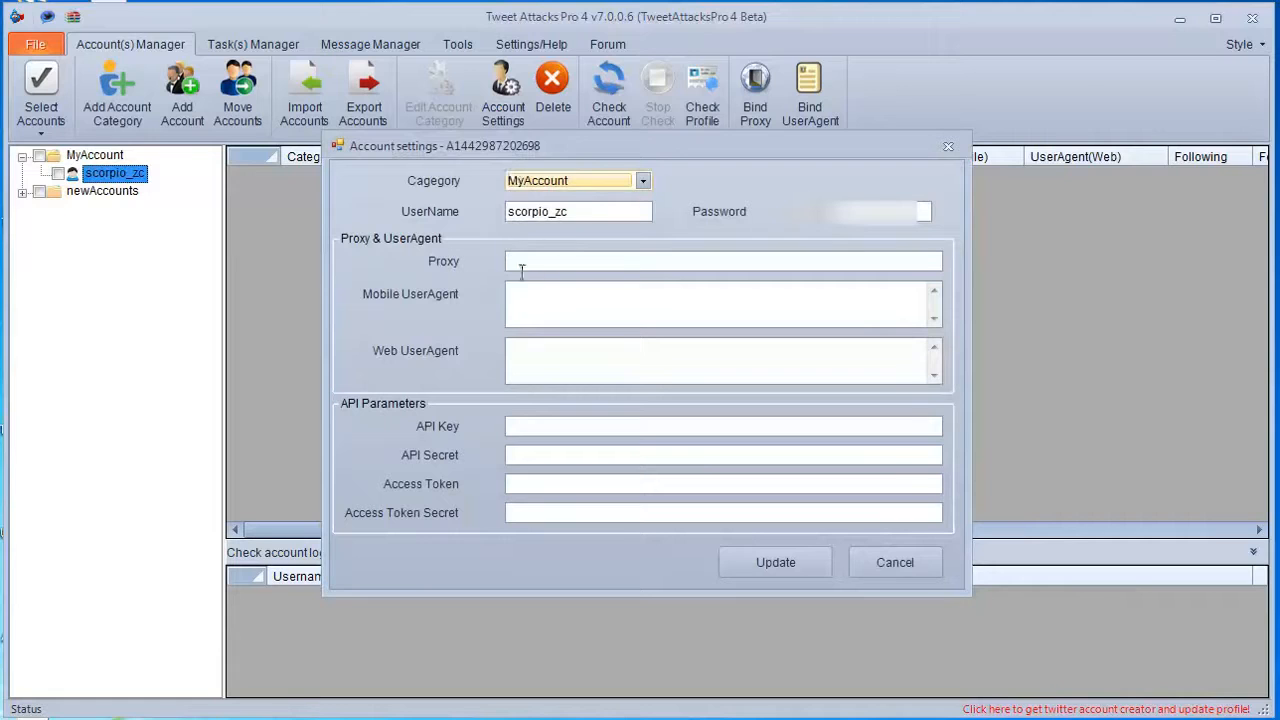
left_click(528, 430)
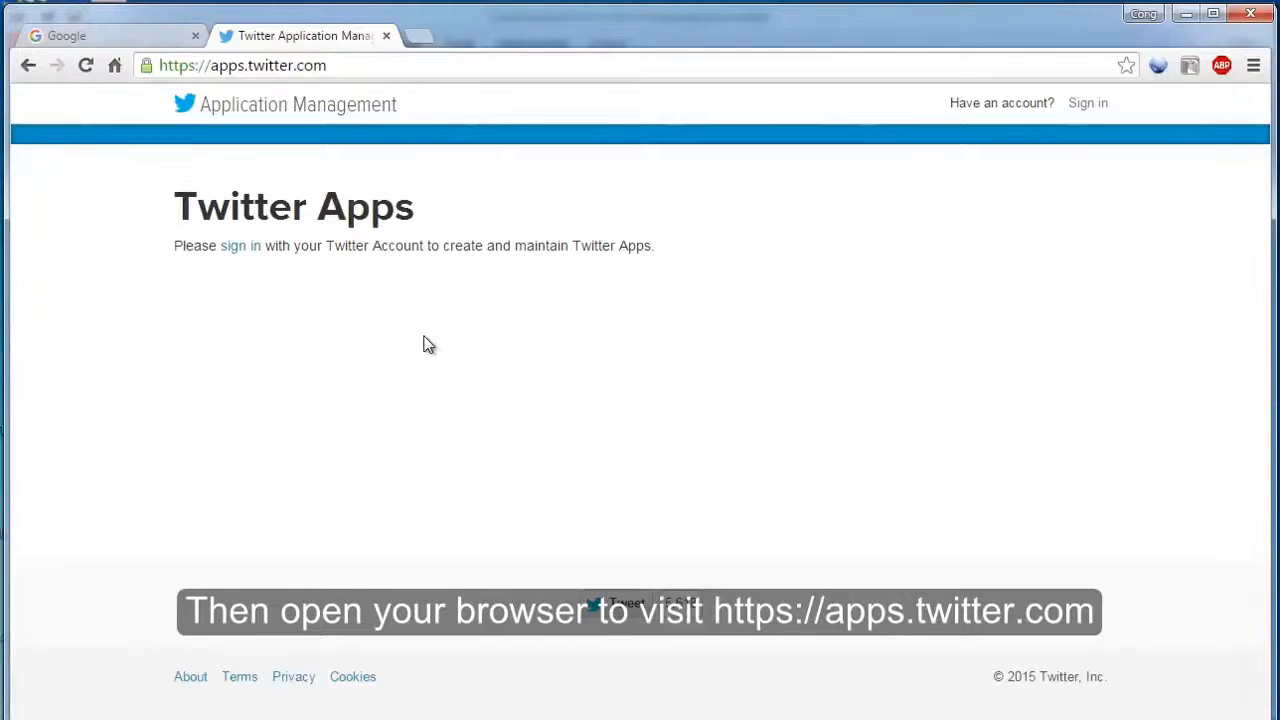
left_click(507, 66)
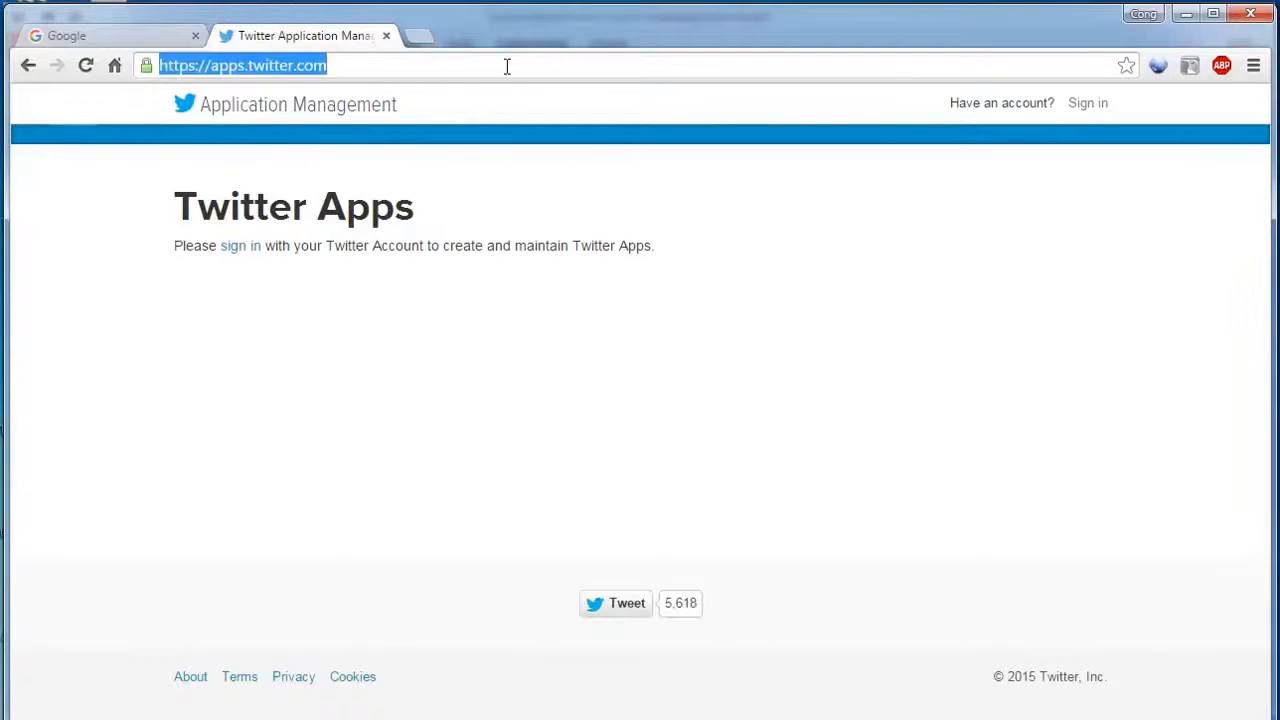
left_click(251, 257)
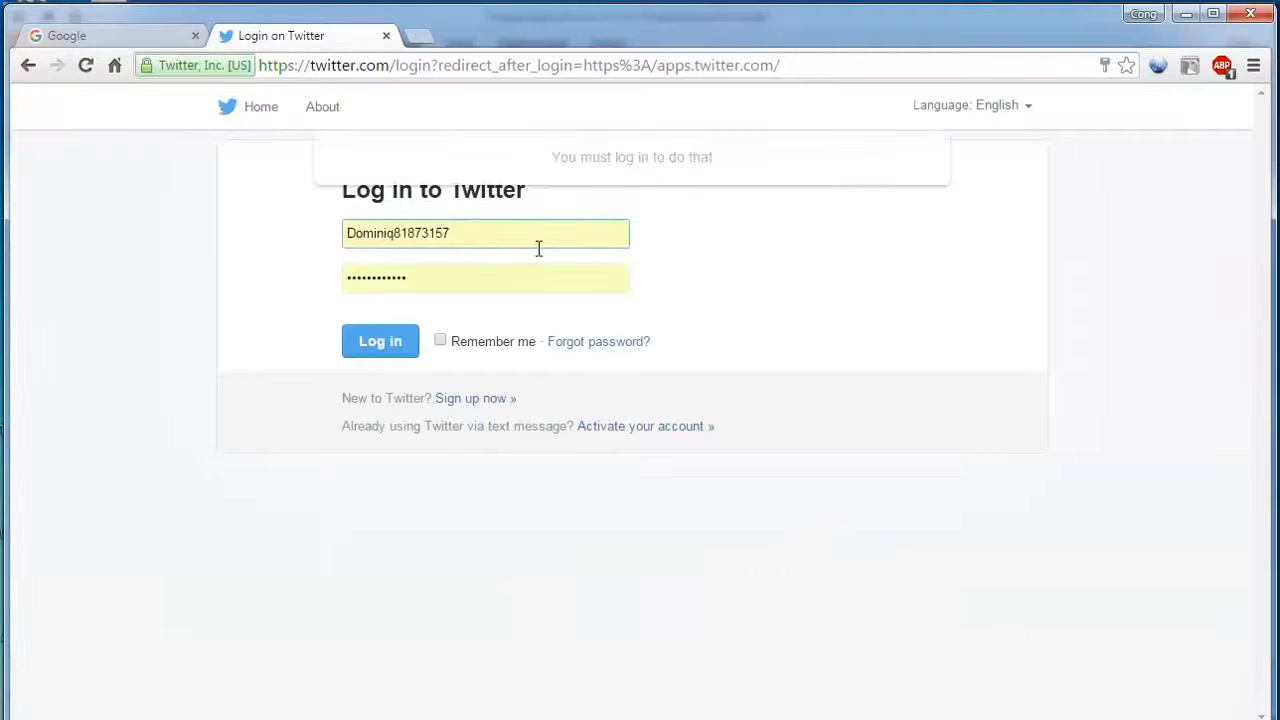
left_click_drag(525, 236, 337, 234)
key("BackSpace")
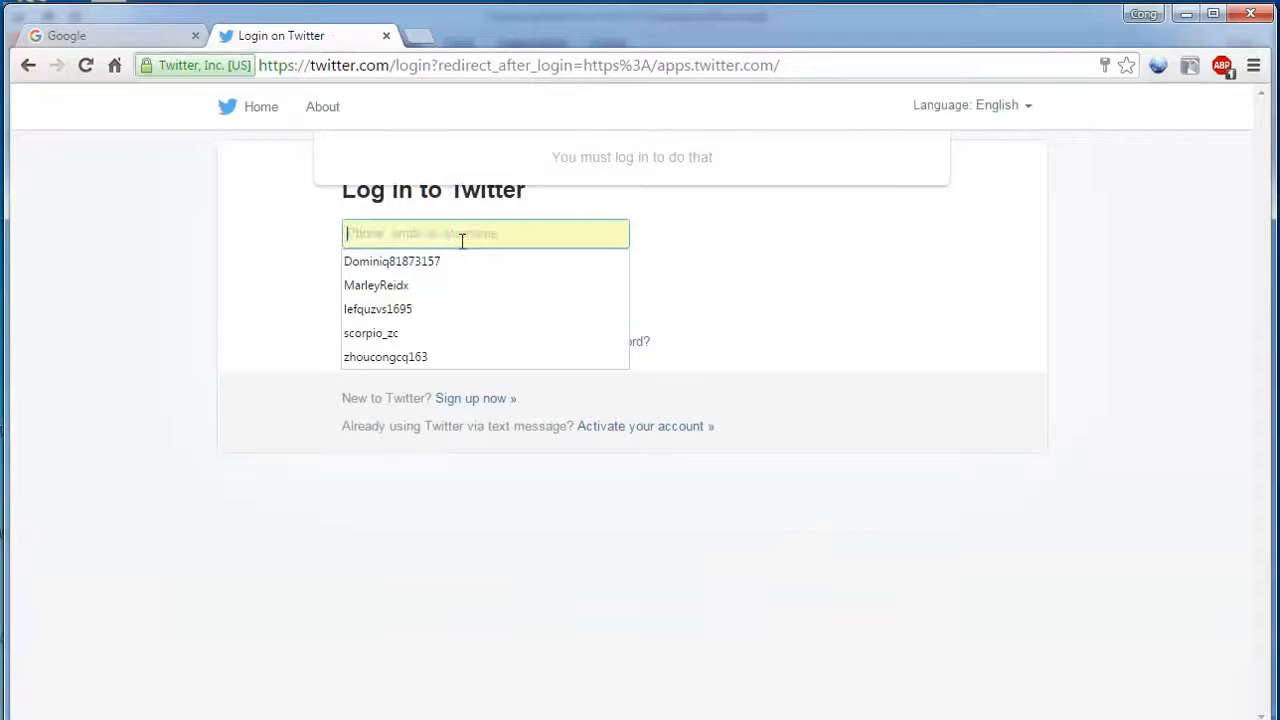
left_click(402, 333)
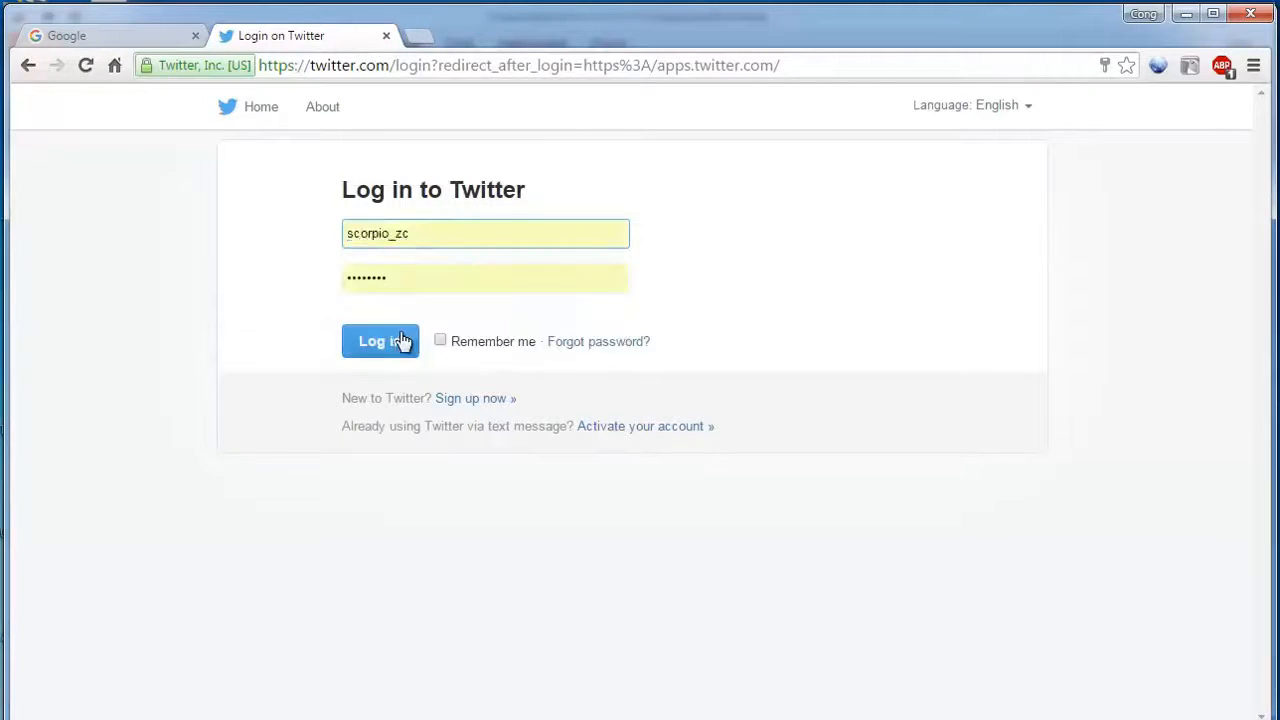
left_click(389, 350)
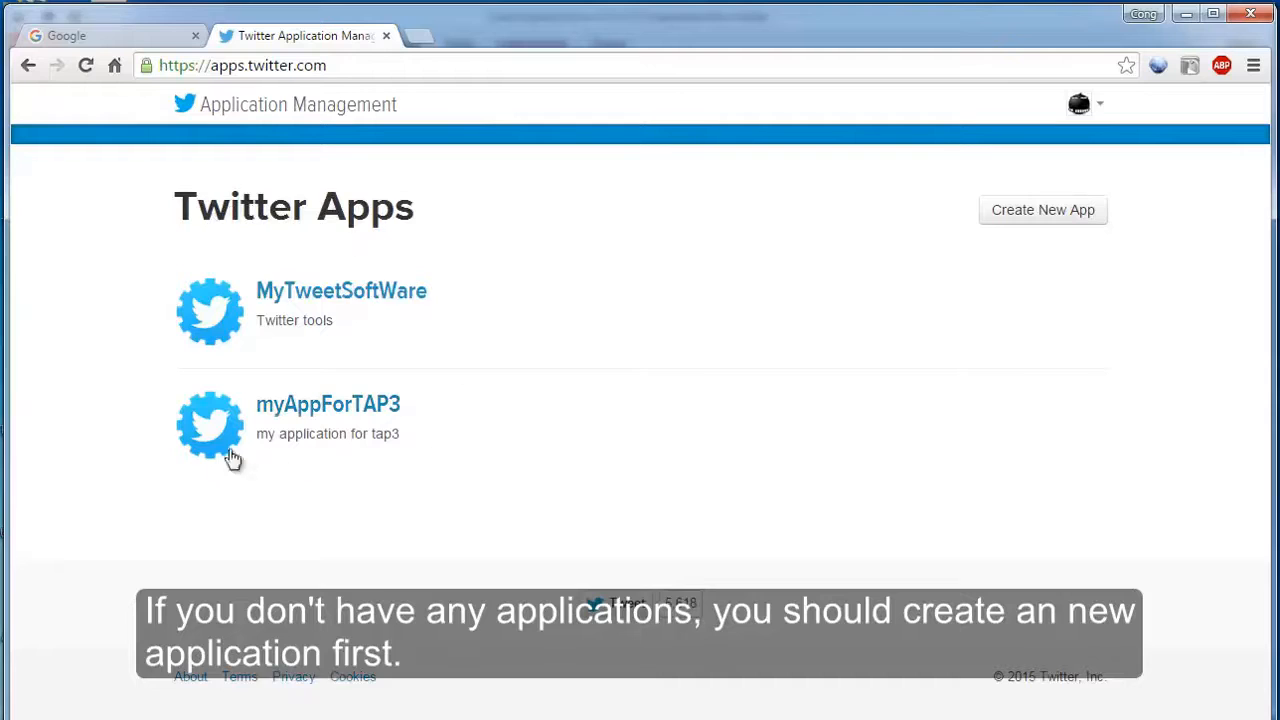
Step: View the form for creating a new Twitter application and return to the application list
left_click(1070, 226)
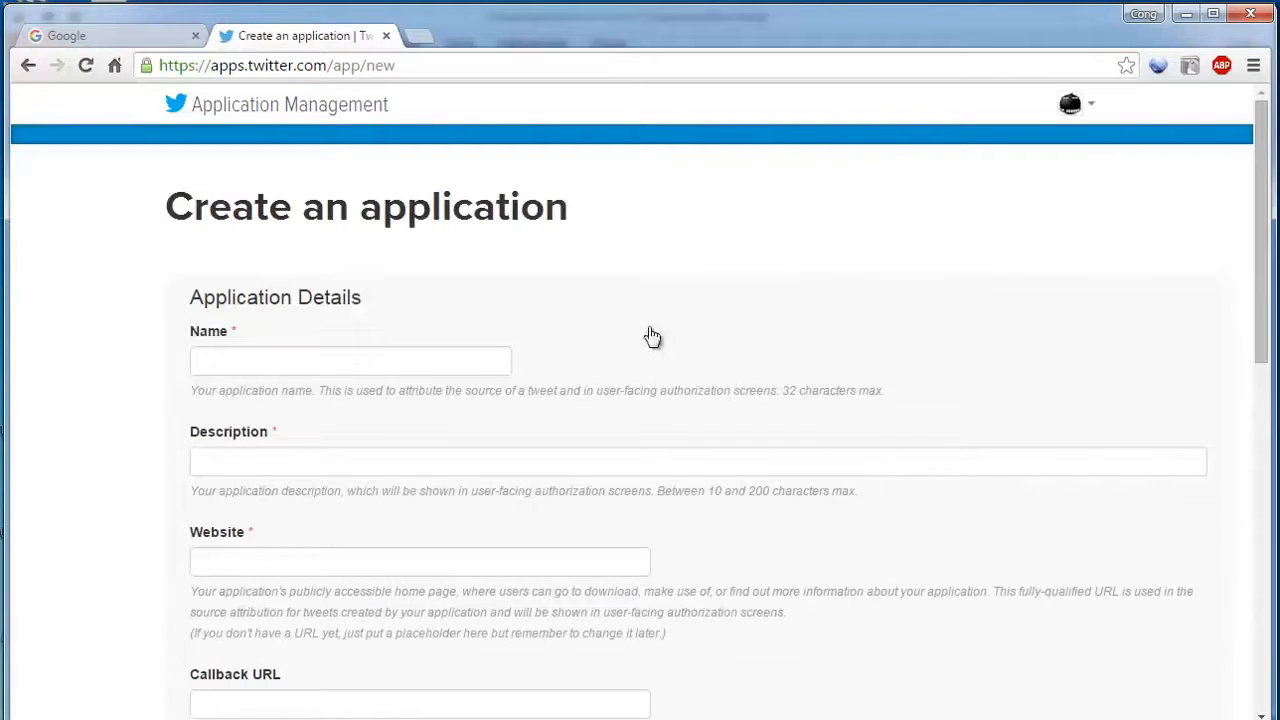
left_click(28, 70)
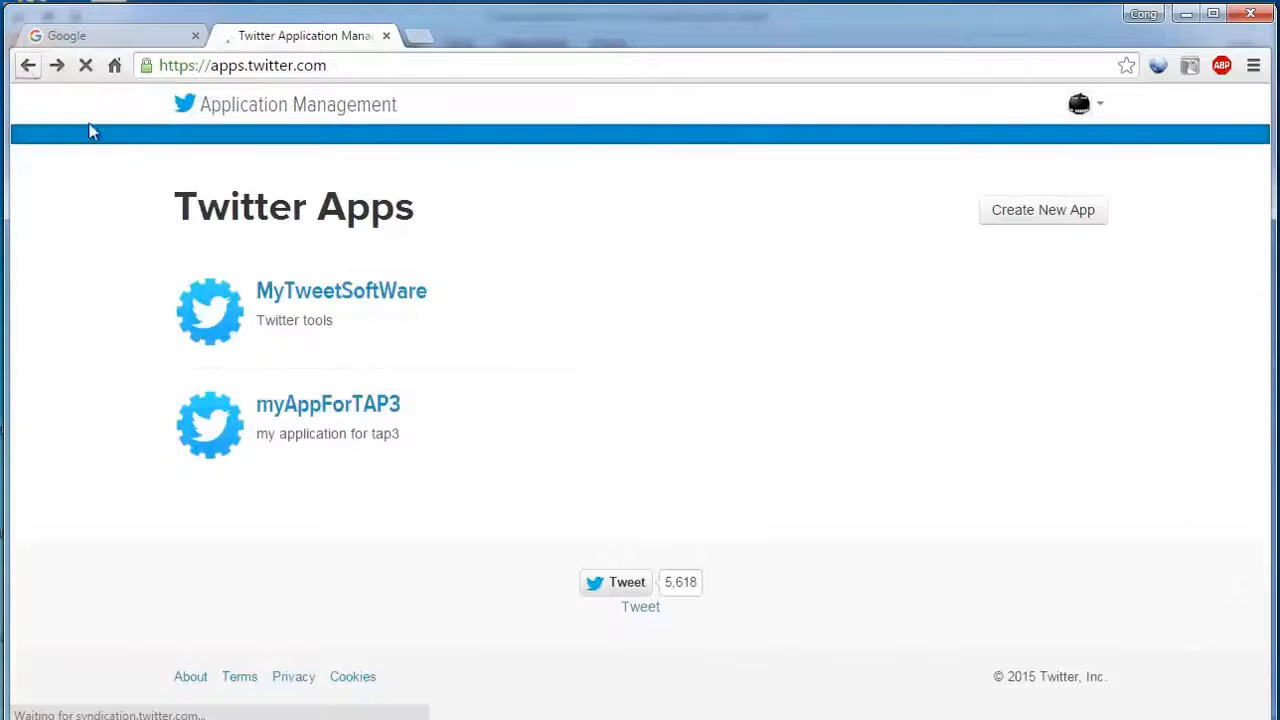
Step: Open the keys and access tokens of MyTweetSoftWare and examine its API key, API secret, access token and access token secret
left_click(398, 305)
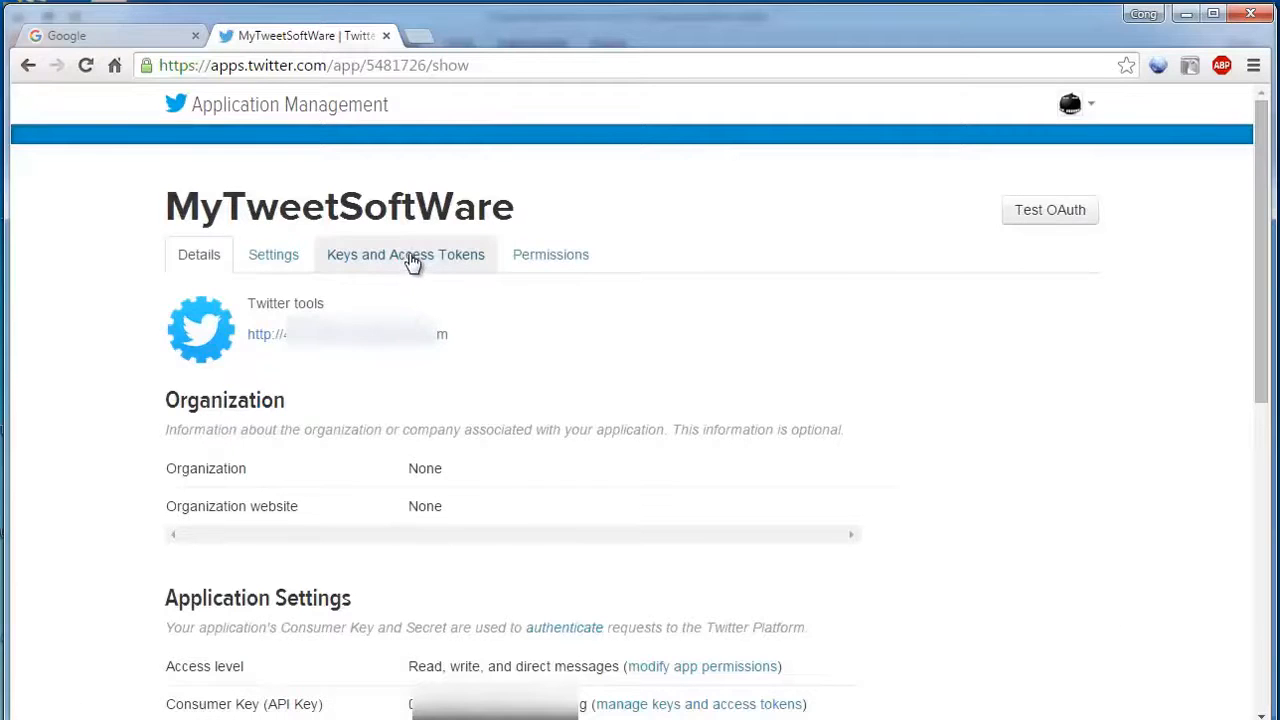
left_click(409, 256)
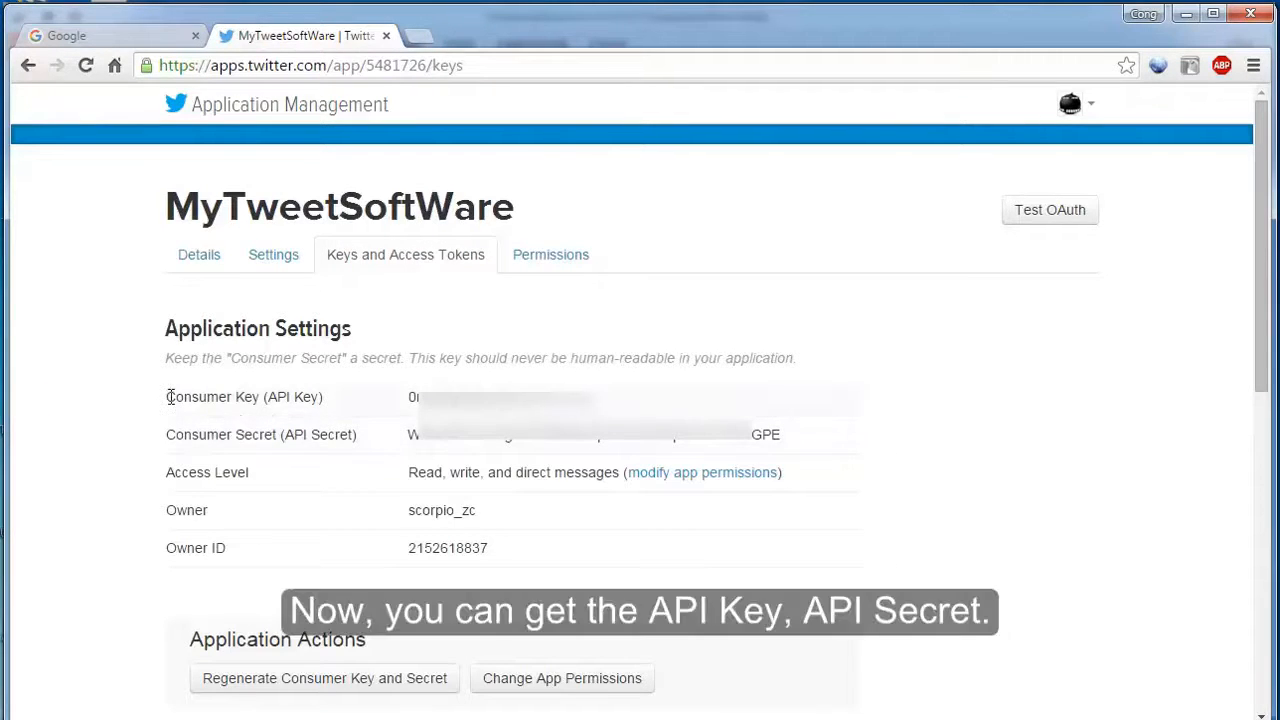
left_click_drag(170, 397, 786, 458)
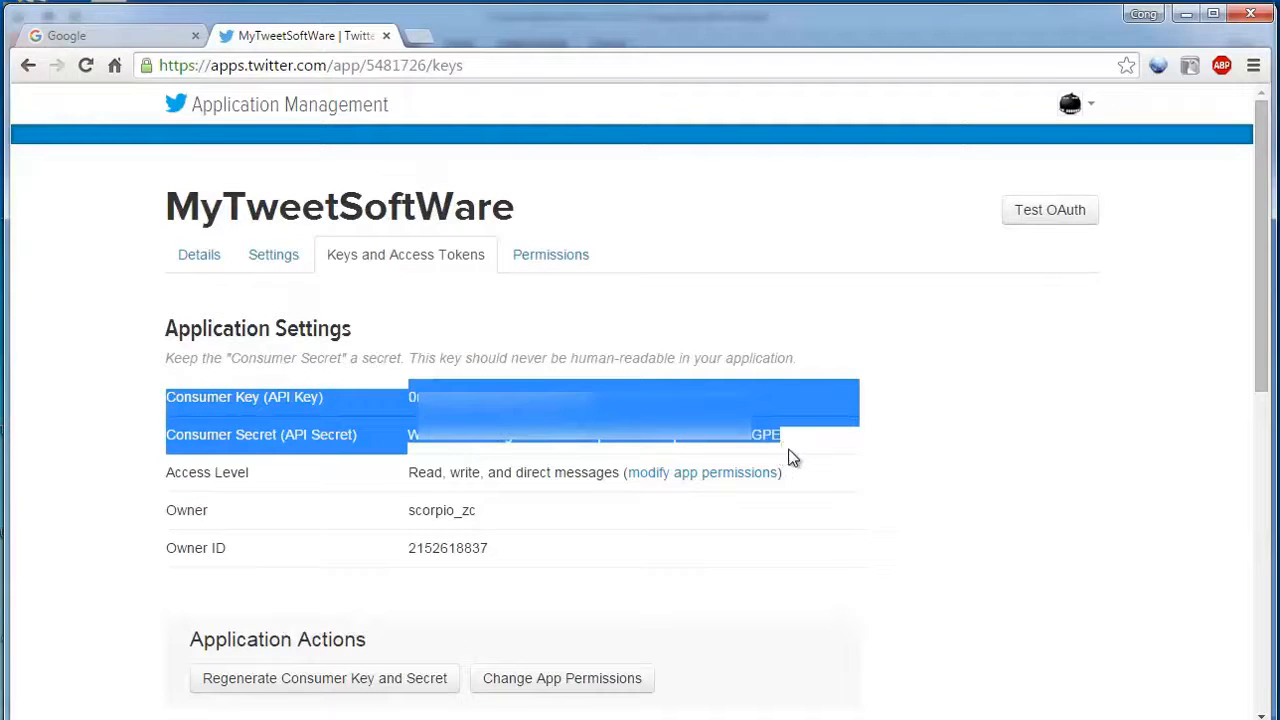
left_click(867, 496)
scroll(867, 496, "down", 4)
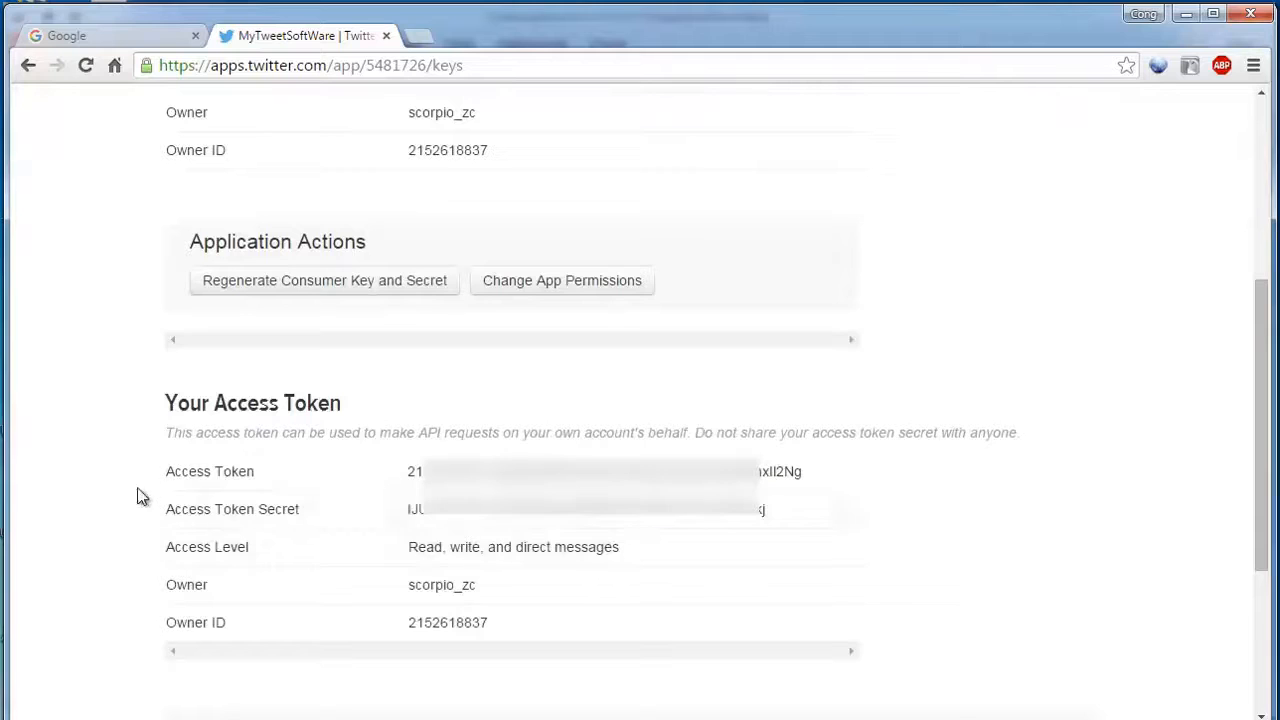
left_click_drag(166, 470, 786, 511)
left_click(795, 515)
Step: Return to Tweet Attacks Pro 4 and go through the API Secret, Access Token and Access Token Secret fields in the account settings
left_click(1187, 14)
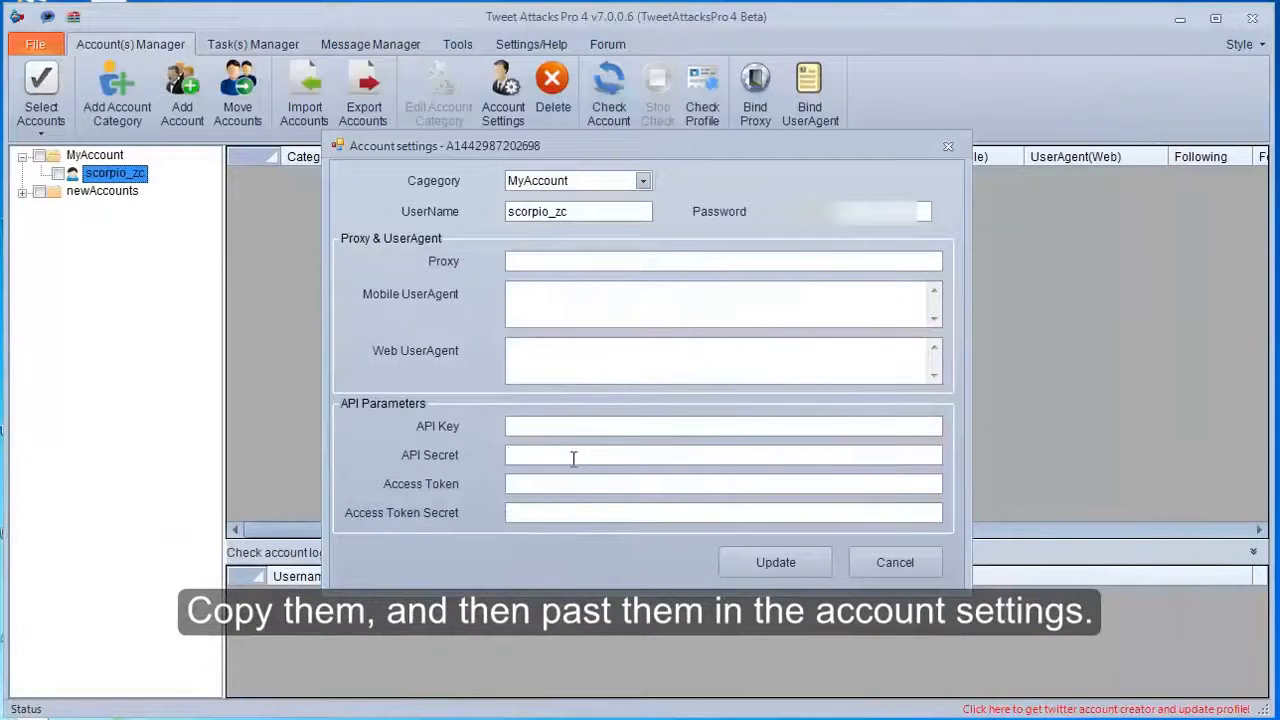
left_click(573, 459)
left_click(570, 486)
left_click(566, 511)
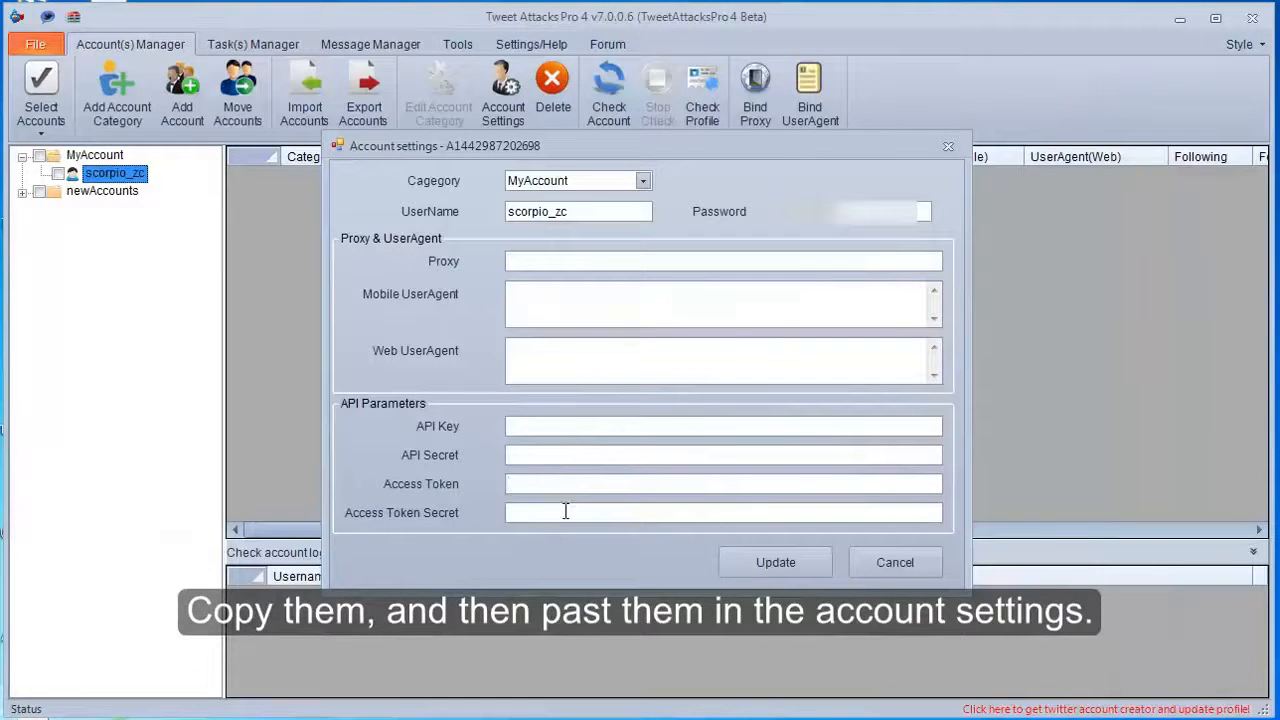